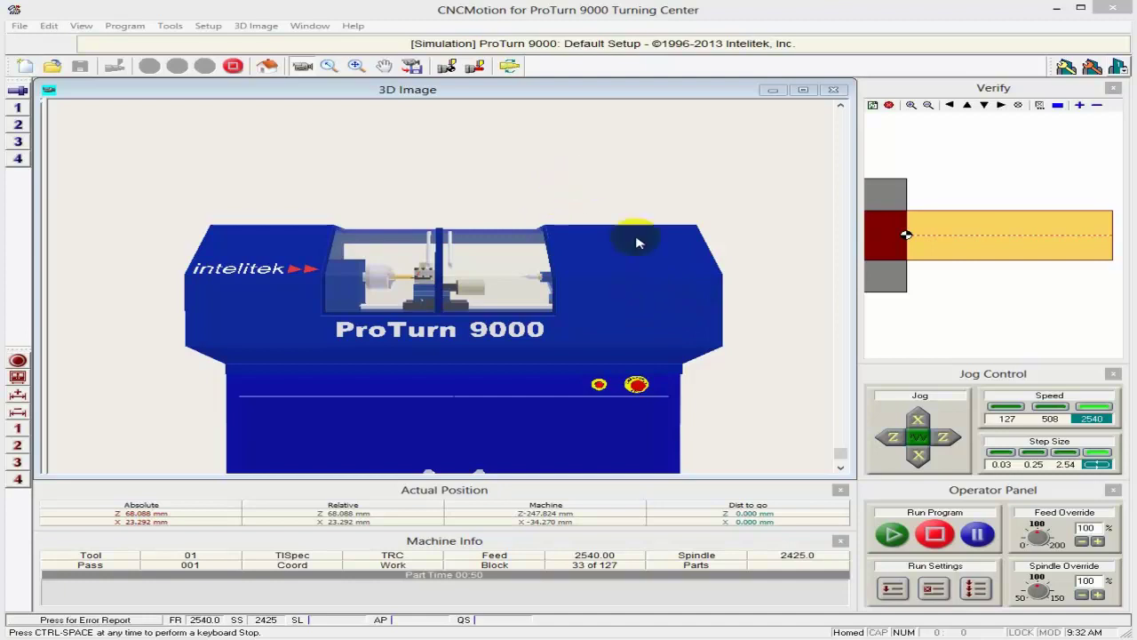
Engage the emergency stop on the front of the virtual lathe and view the error report.
mouse_move(646, 282)
left_mouse_down()
mouse_move(622, 310)
mouse_move(533, 325)
mouse_move(254, 299)
mouse_move(592, 322)
mouse_move(673, 312)
mouse_move(652, 345)
mouse_move(648, 438)
mouse_move(604, 223)
mouse_move(672, 246)
mouse_move(620, 264)
mouse_move(632, 279)
left_mouse_up()
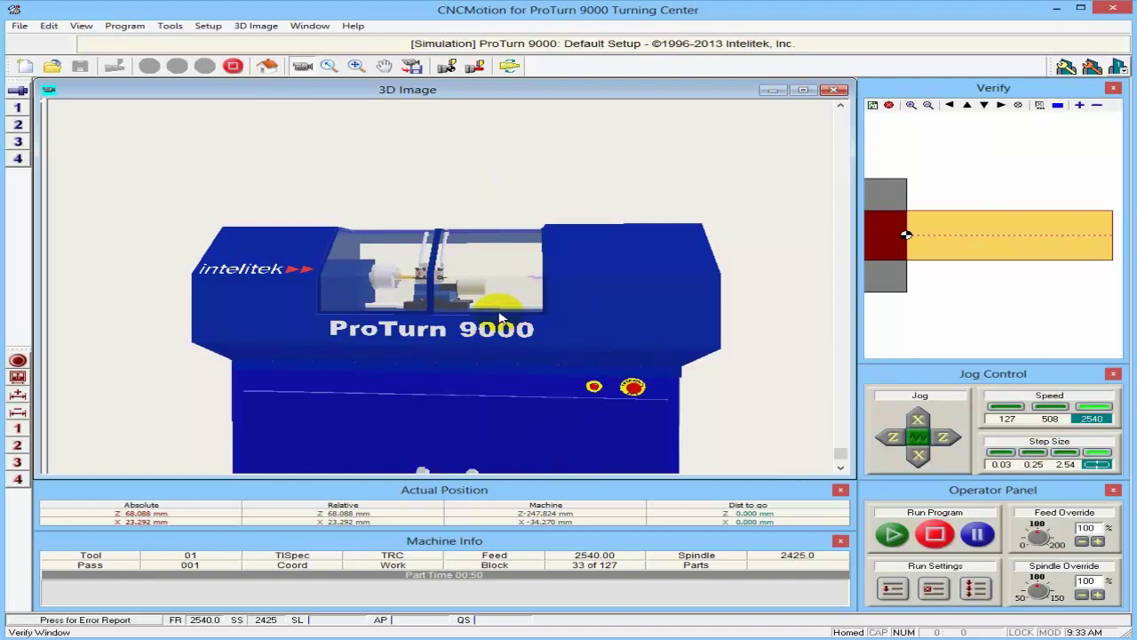
right_click_drag(541, 382, 548, 347)
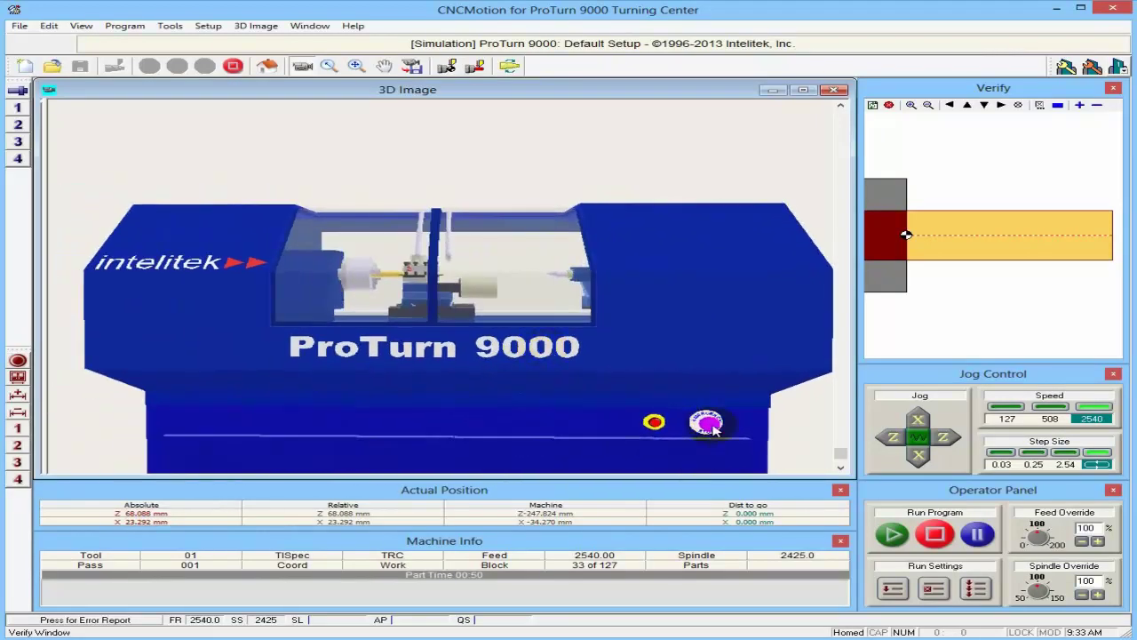
left_click_drag(708, 427, 744, 417)
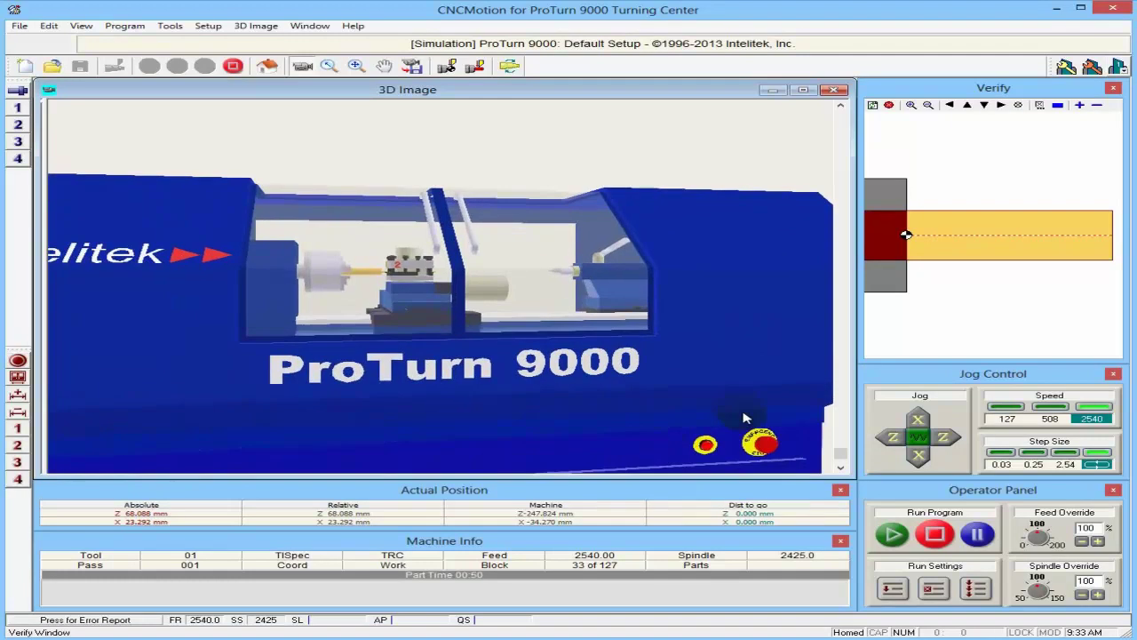
left_click(769, 446)
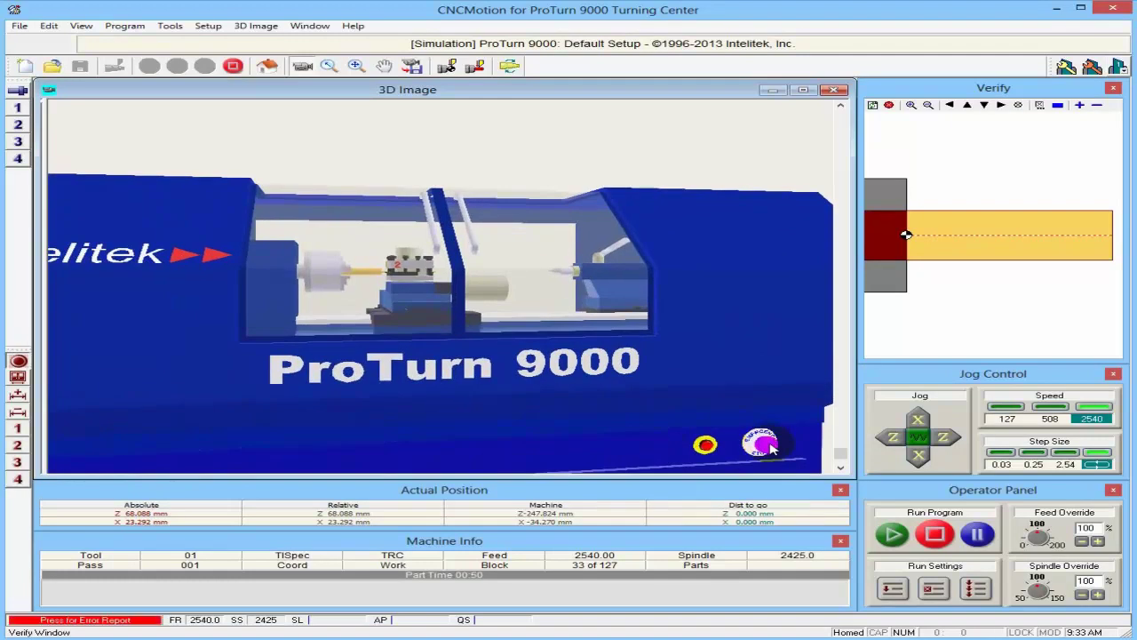
left_click(146, 621)
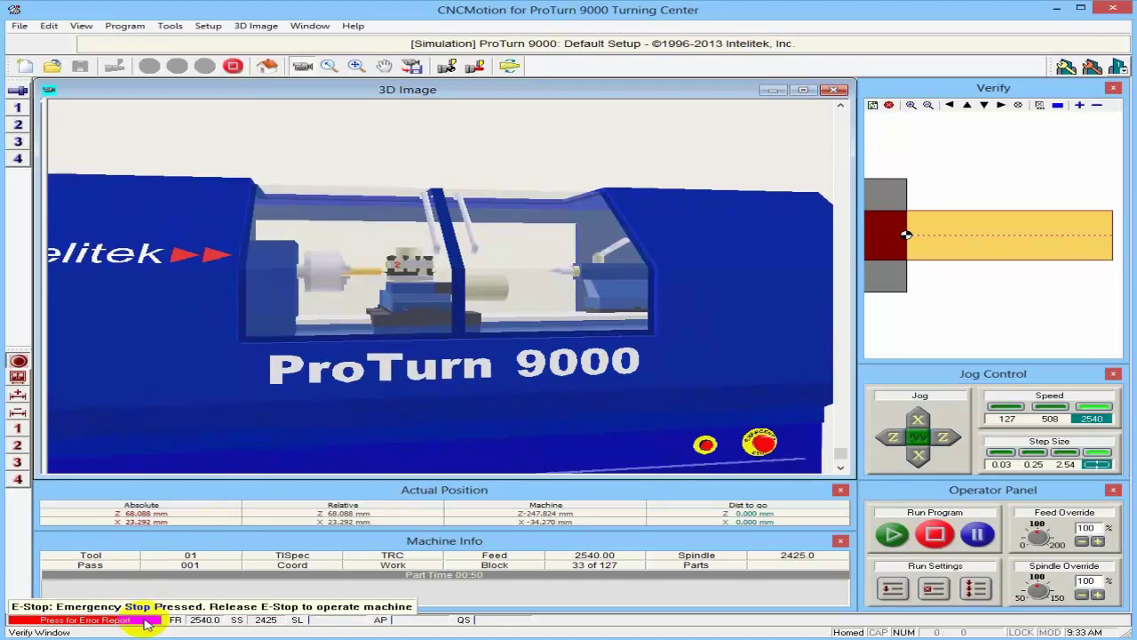
Open the lathe's safety door with the emergency stop engaged and view the error report again.
left_click(771, 449)
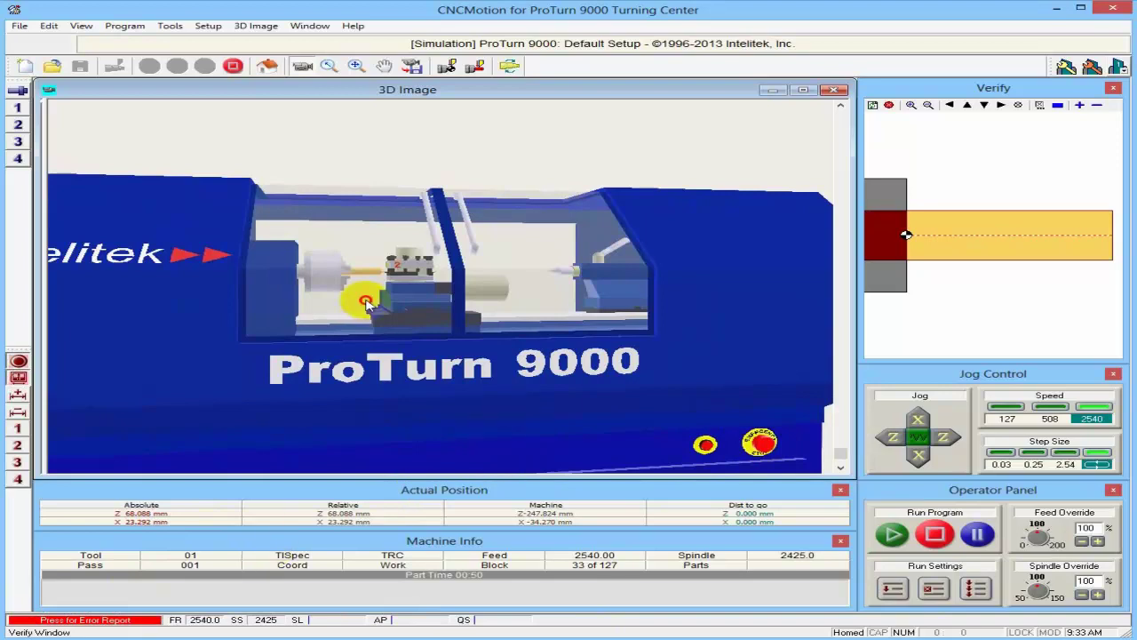
left_click(367, 302)
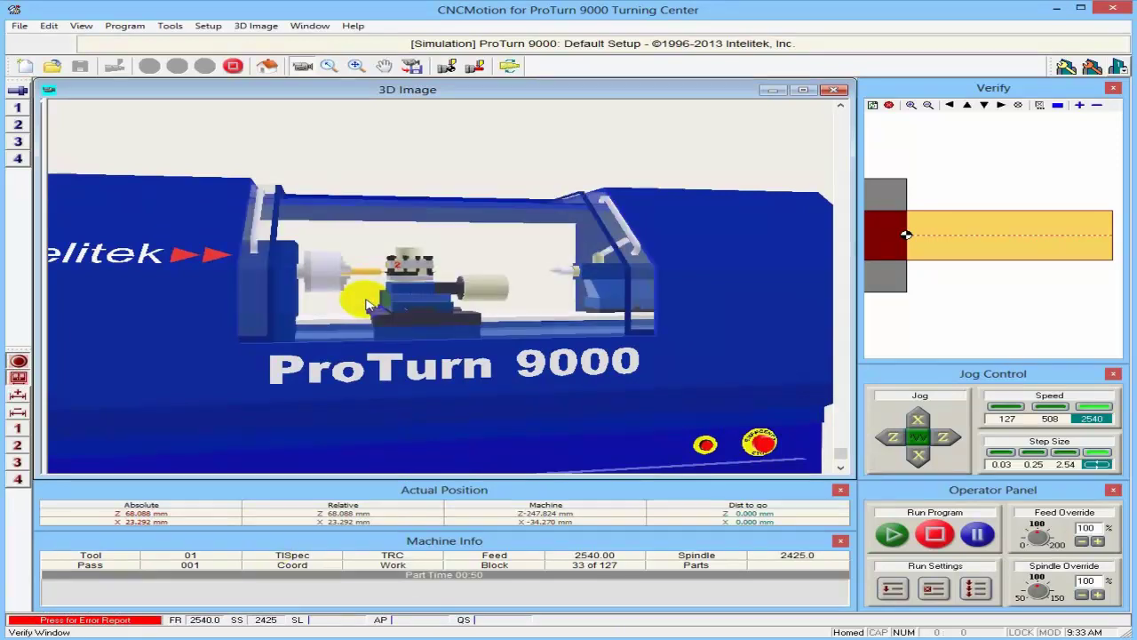
left_click(107, 621)
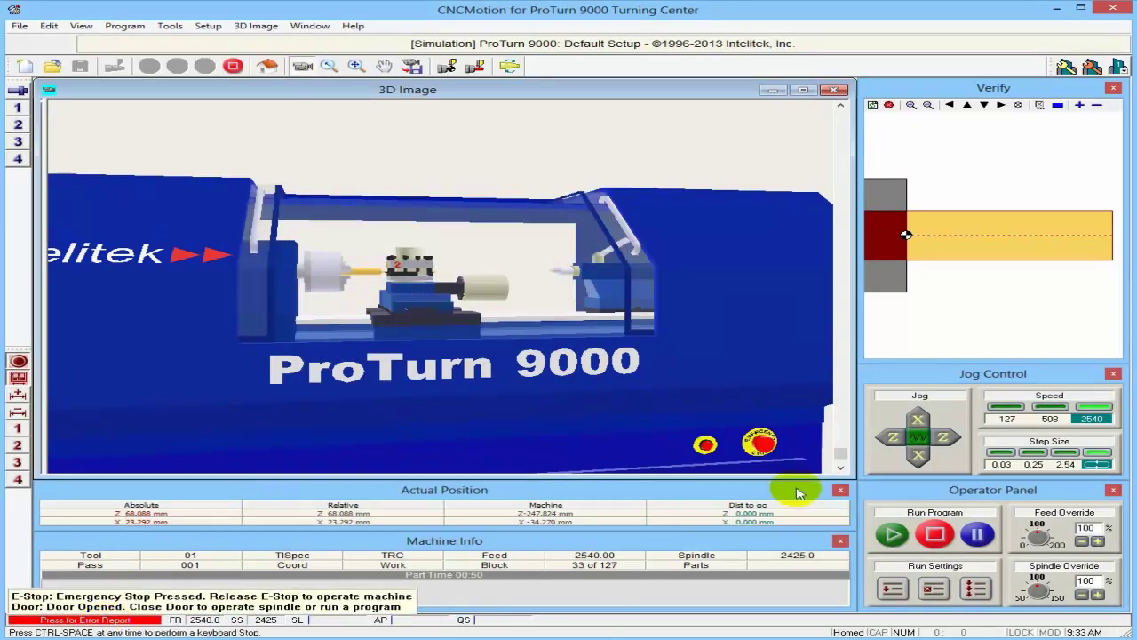
Release the emergency stop, view the error report, and close the safety door.
left_click(762, 445)
left_click_drag(765, 444, 772, 439)
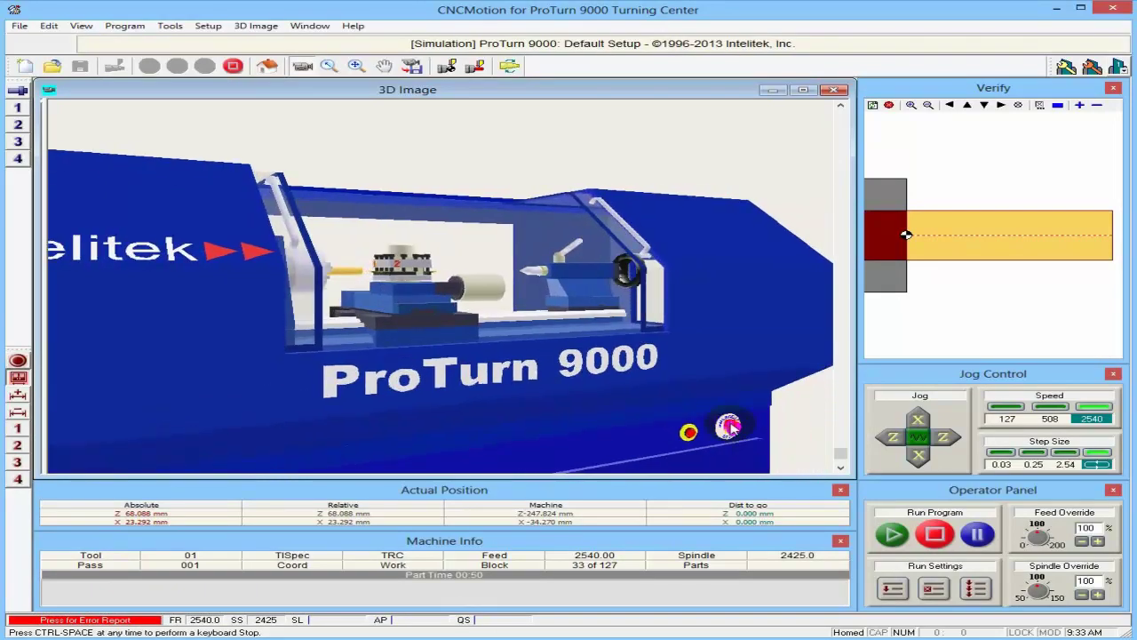
left_click(130, 622)
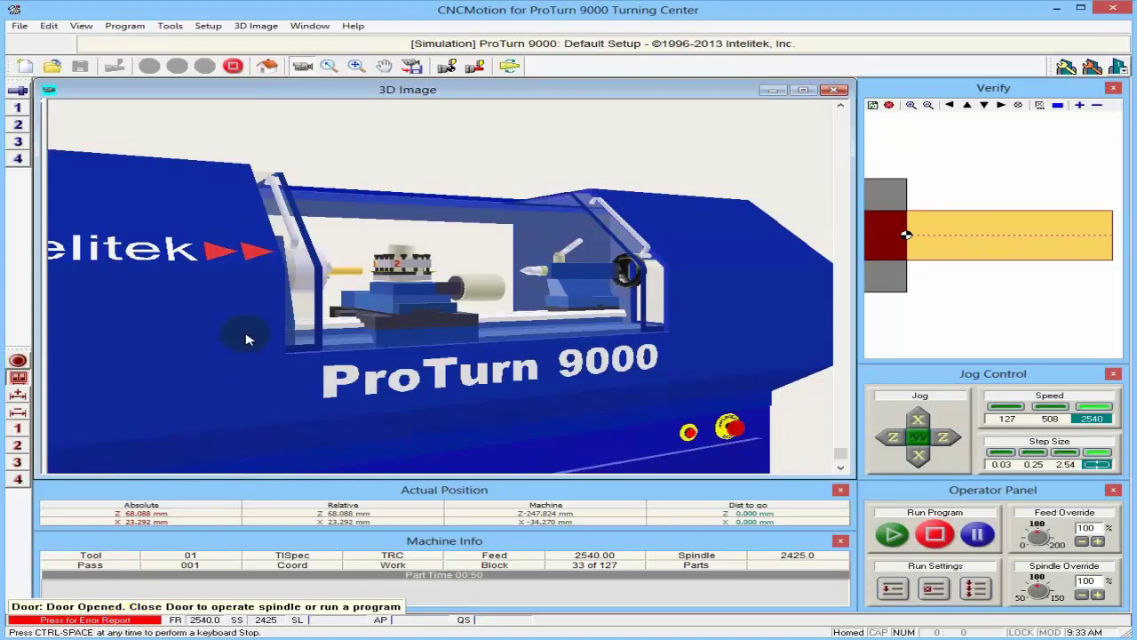
left_click(311, 297)
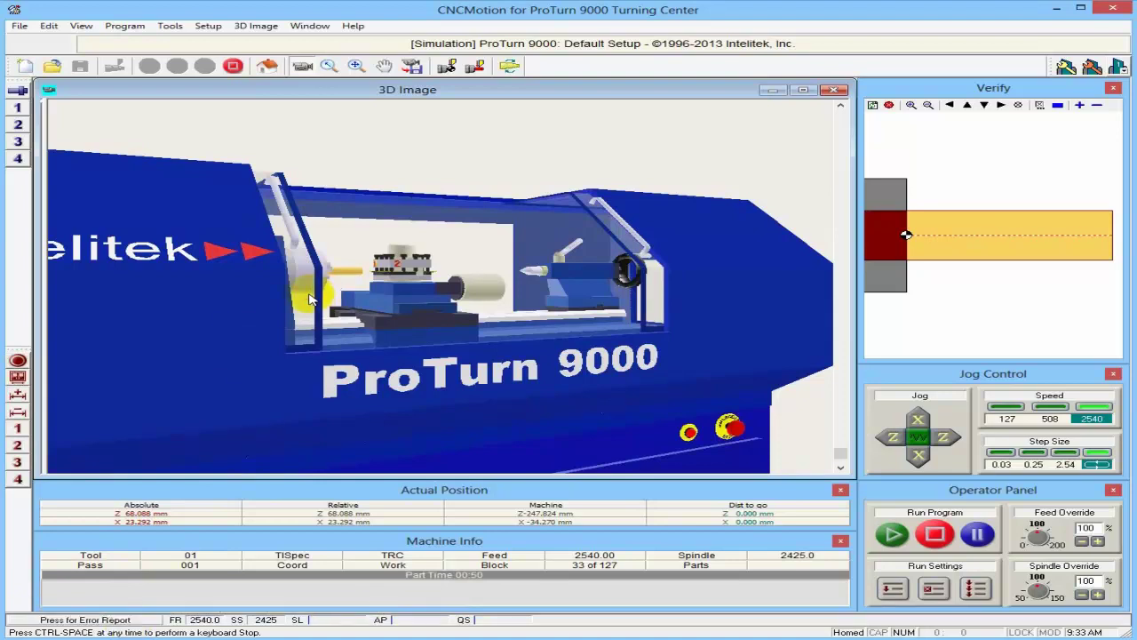
Inspect the chuck, stock, tool turret and tailstock inside the enclosure from the front, from above and close up.
right_click_drag(457, 307, 405, 321)
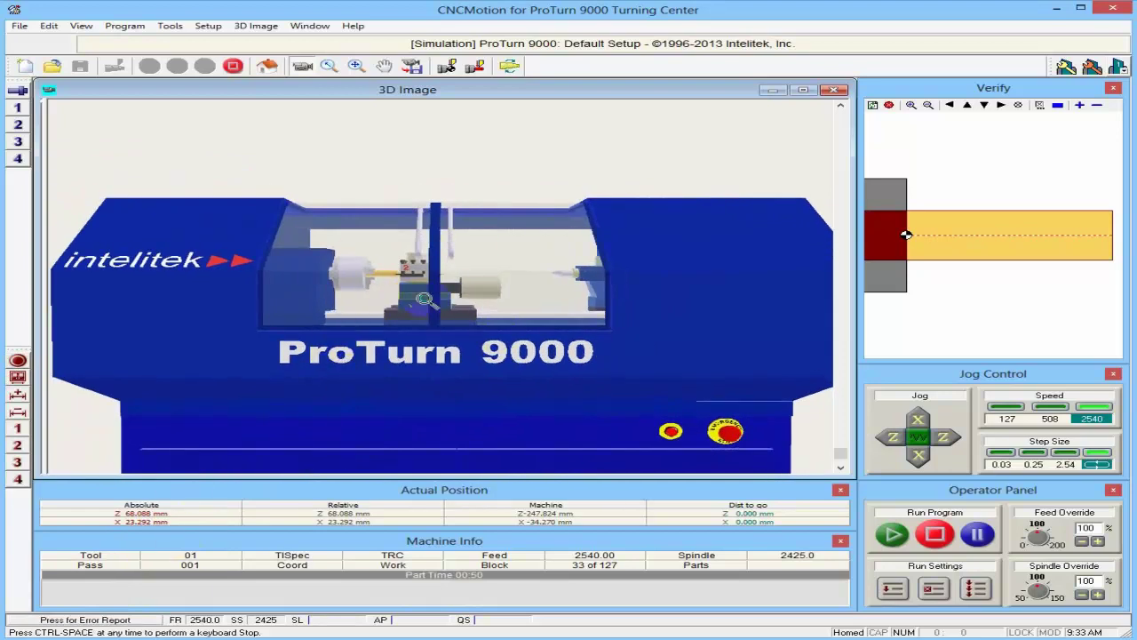
scroll(436, 258, "up", 4)
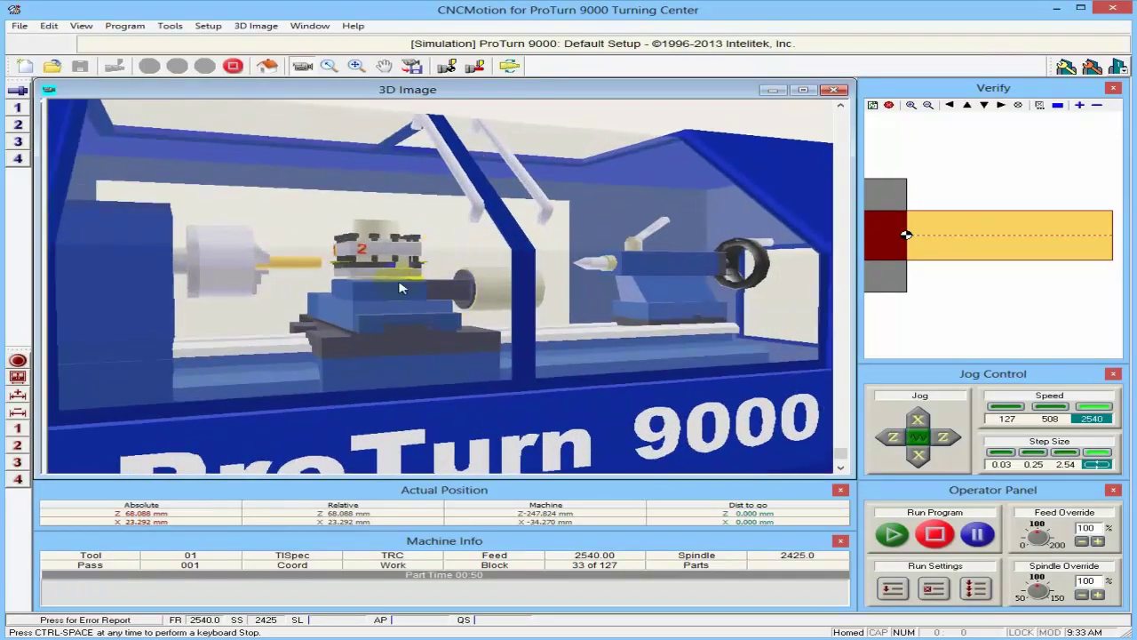
left_click_drag(839, 444, 802, 115)
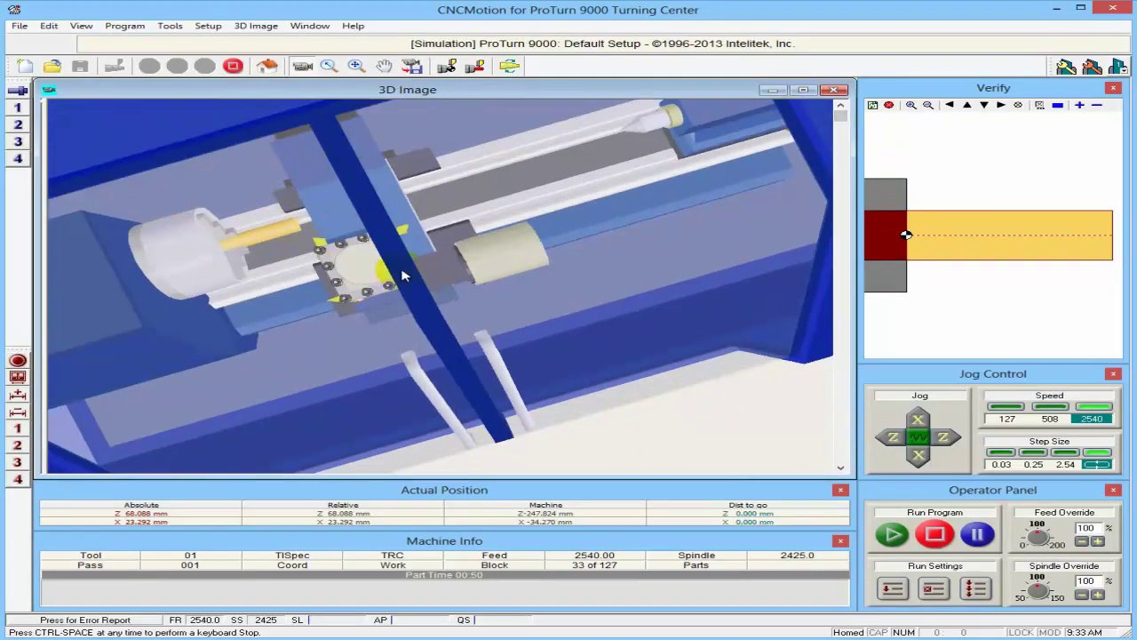
left_click(339, 71)
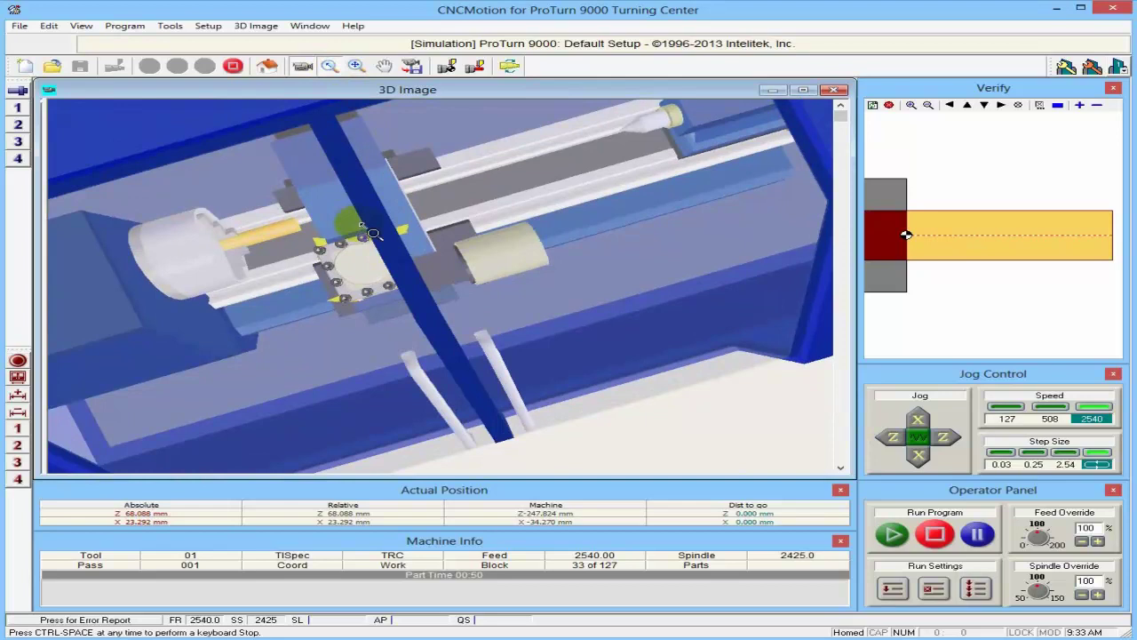
left_click(366, 265)
right_click_drag(433, 352, 442, 325)
left_click(443, 321)
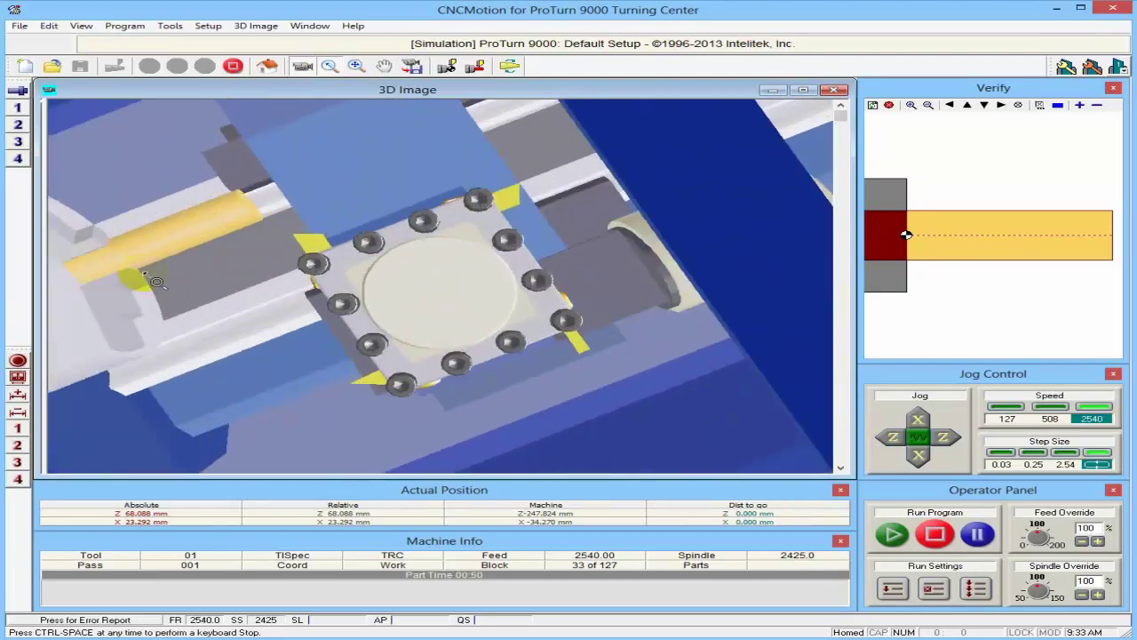
right_click_drag(145, 273, 160, 297)
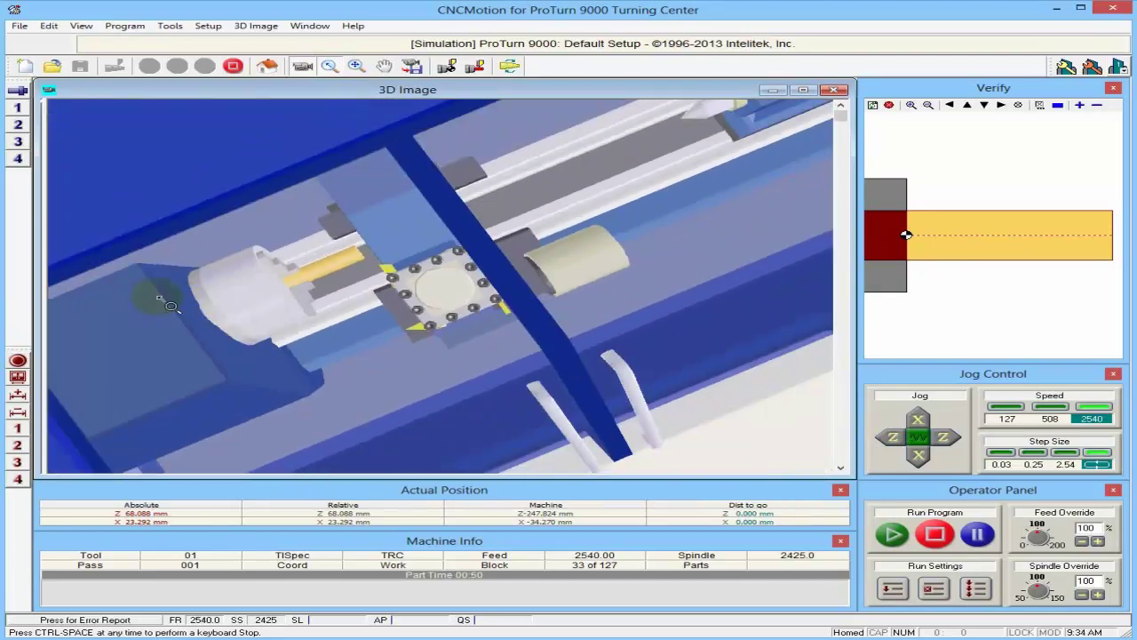
Jog the turret along Z in both directions, ending at about Z 104.5 mm absolute.
left_click(754, 127)
left_click_drag(318, 385, 361, 385)
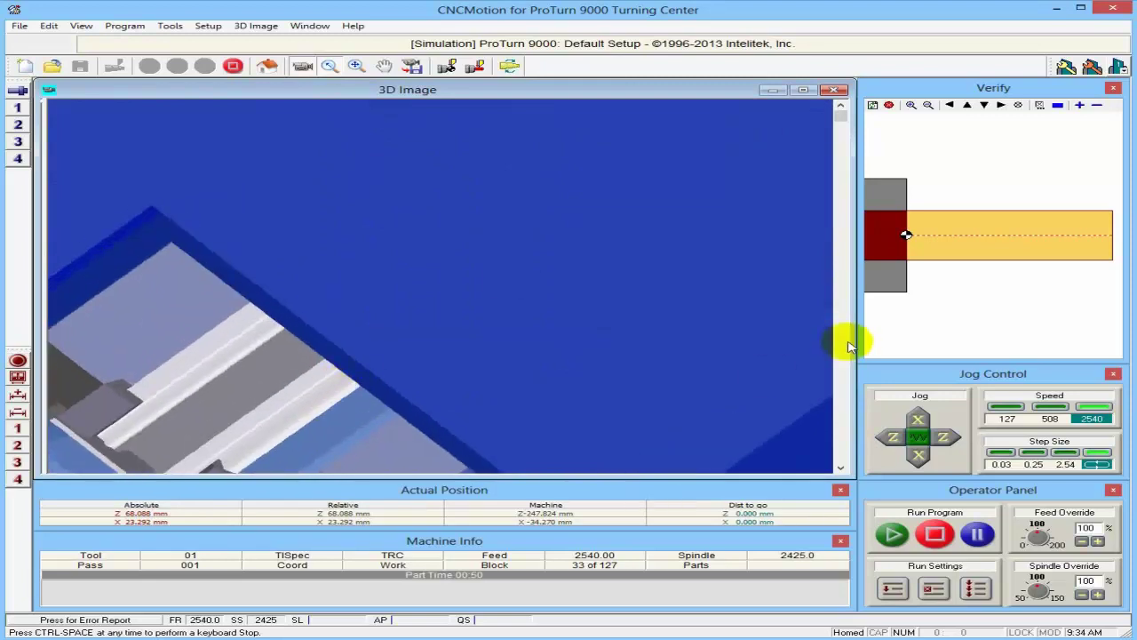
left_click_drag(847, 126, 876, 290)
right_click_drag(615, 326, 539, 380)
left_click_drag(189, 326, 451, 380)
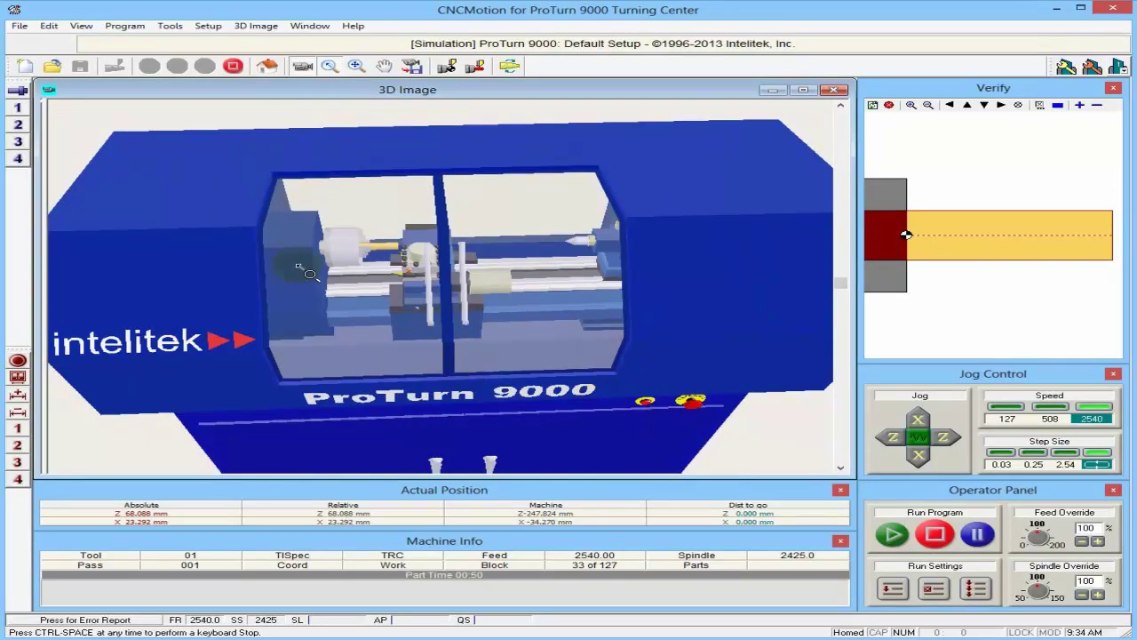
left_click_drag(431, 278, 450, 289)
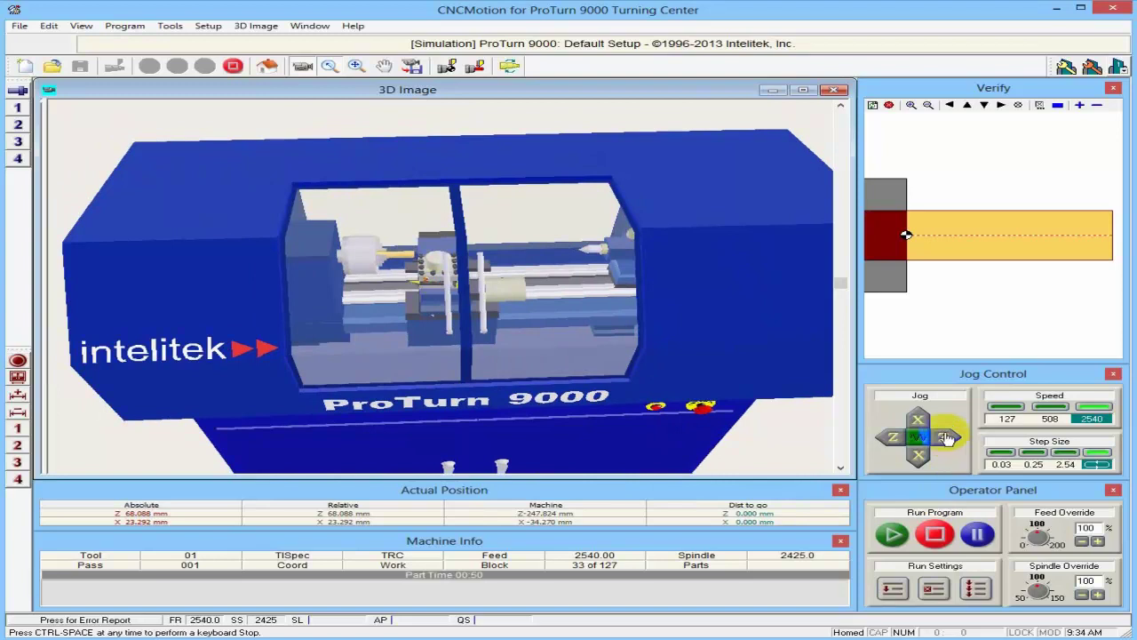
left_click(949, 442)
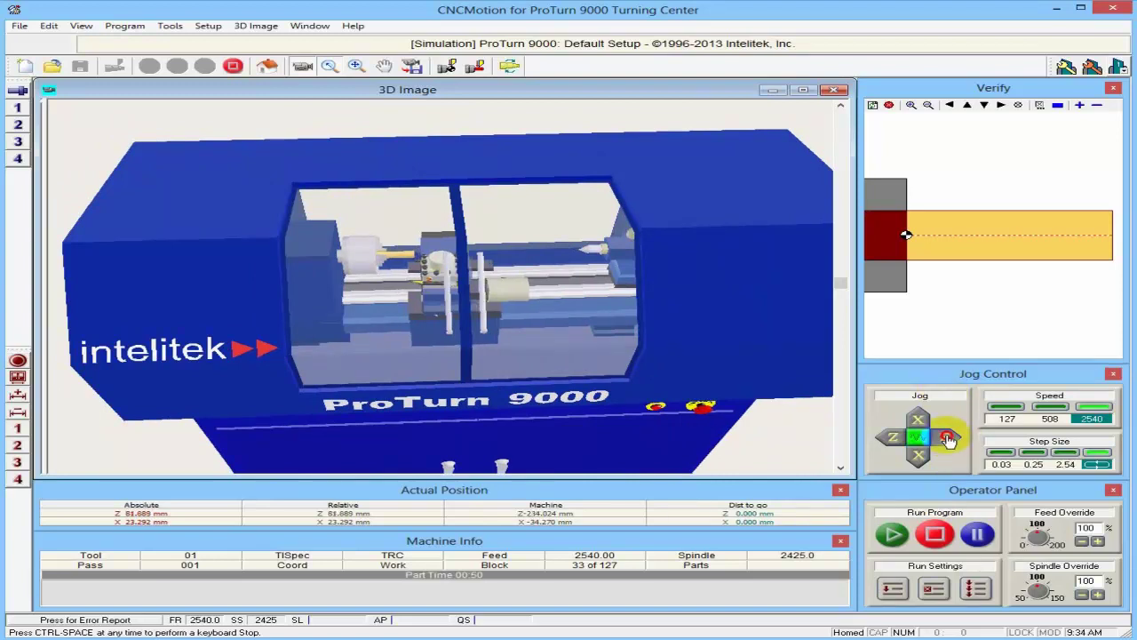
left_click(895, 442)
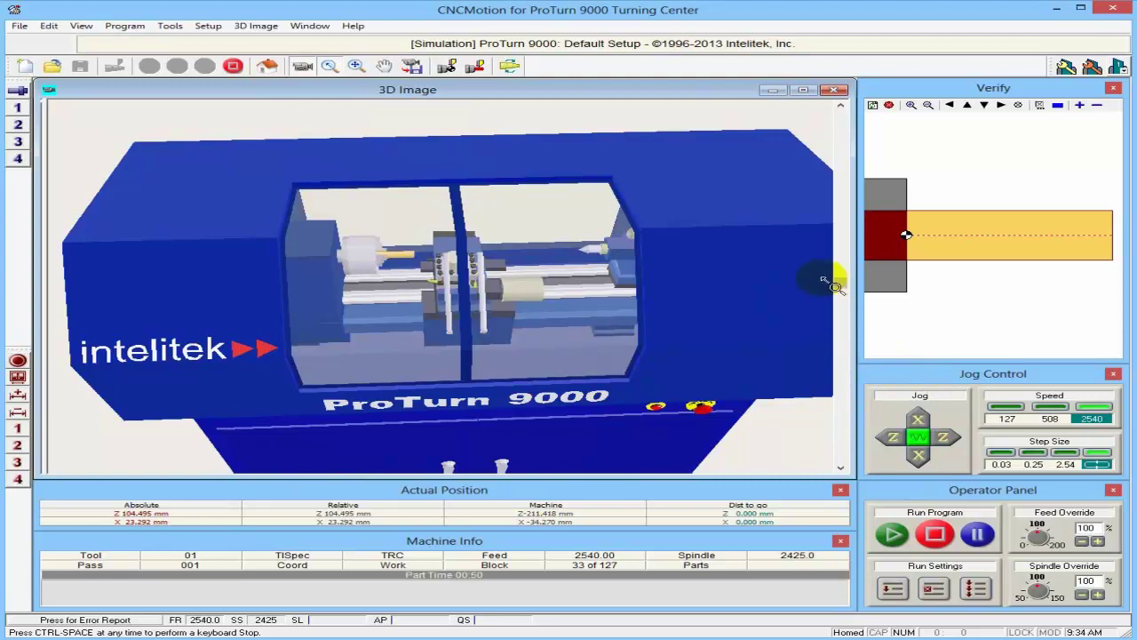
View the lathe from above, jog the turret out to about X 33.7 mm, and move it toward the chuck to about Z 42.4 mm.
left_click_drag(843, 284, 838, 135)
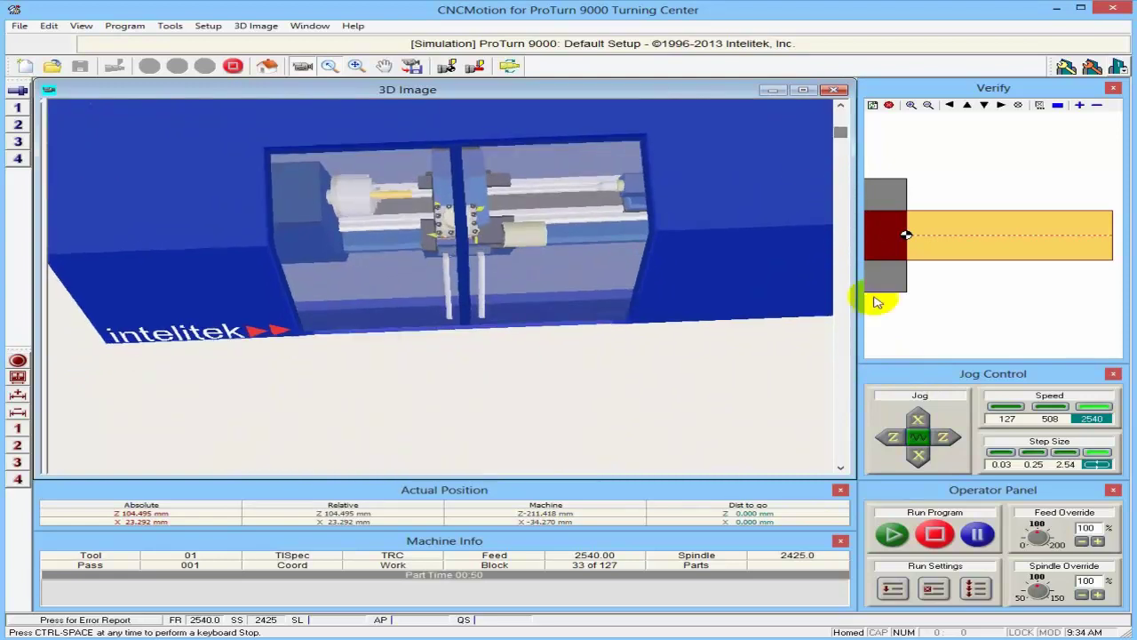
left_click(915, 454)
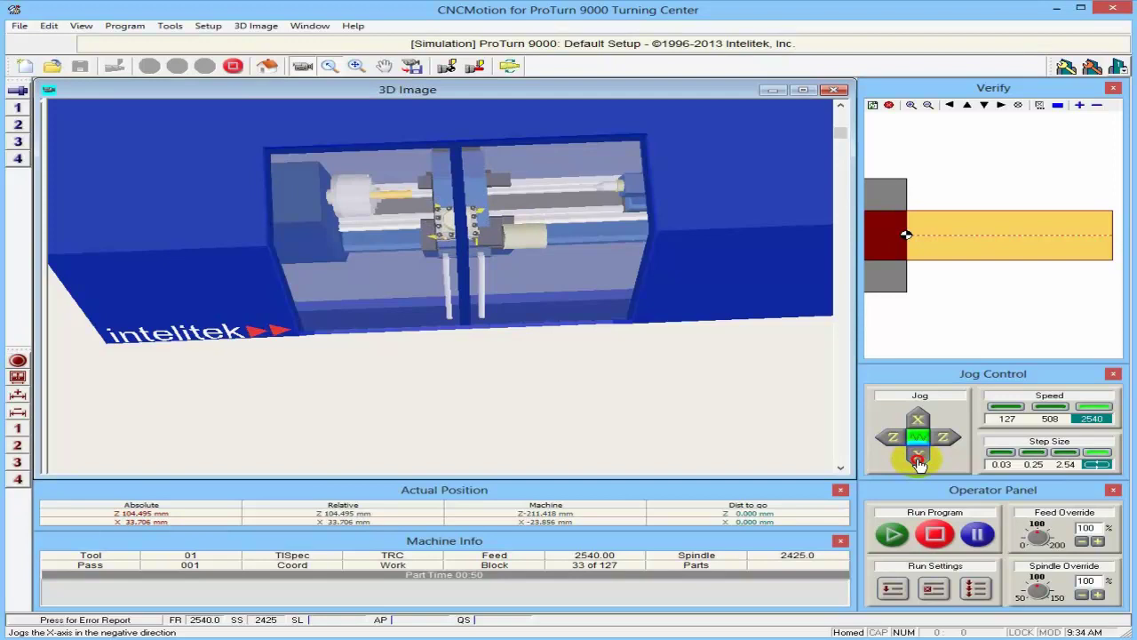
left_click(893, 436)
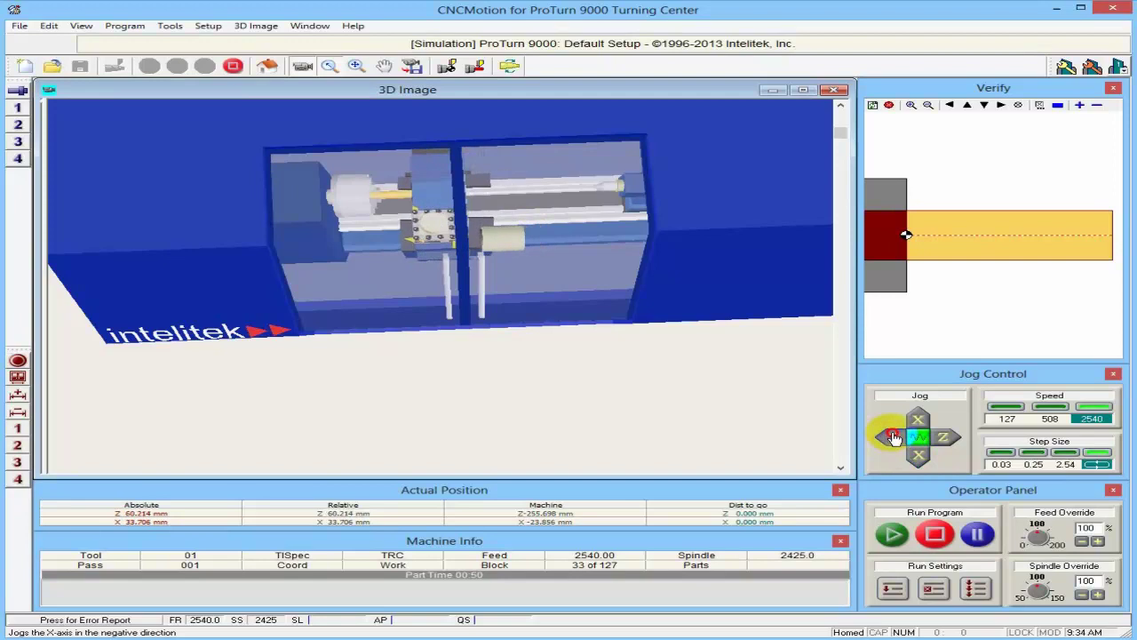
Jog the tool in X into the stationary stock until it collides, dismiss the impact warning, and retract to about X 17.8 mm.
left_click(918, 418)
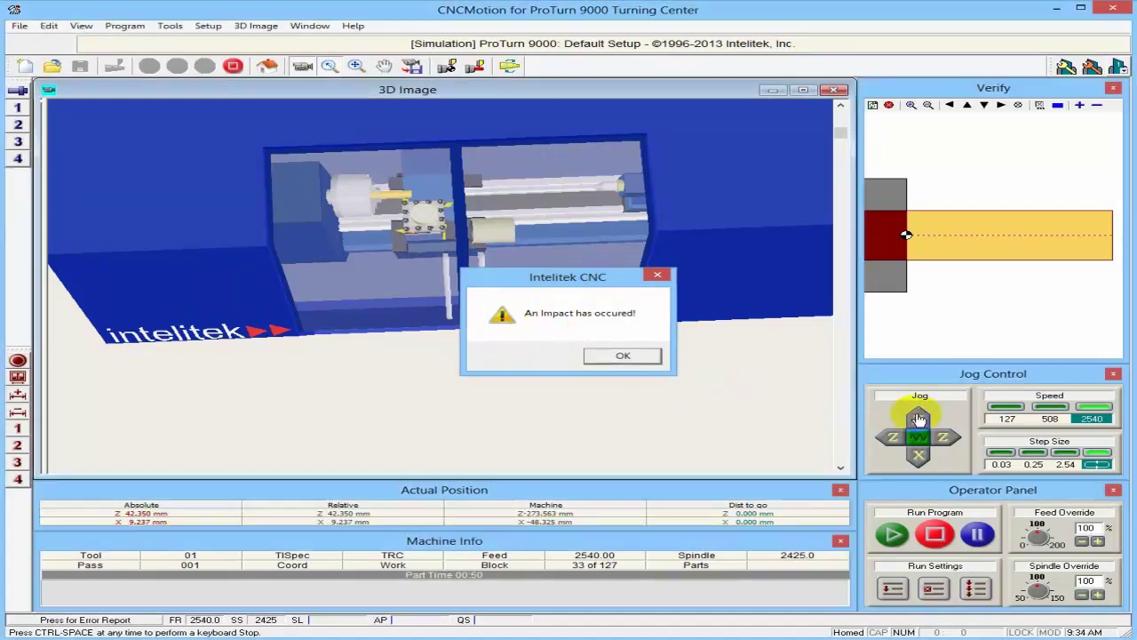
left_click(625, 356)
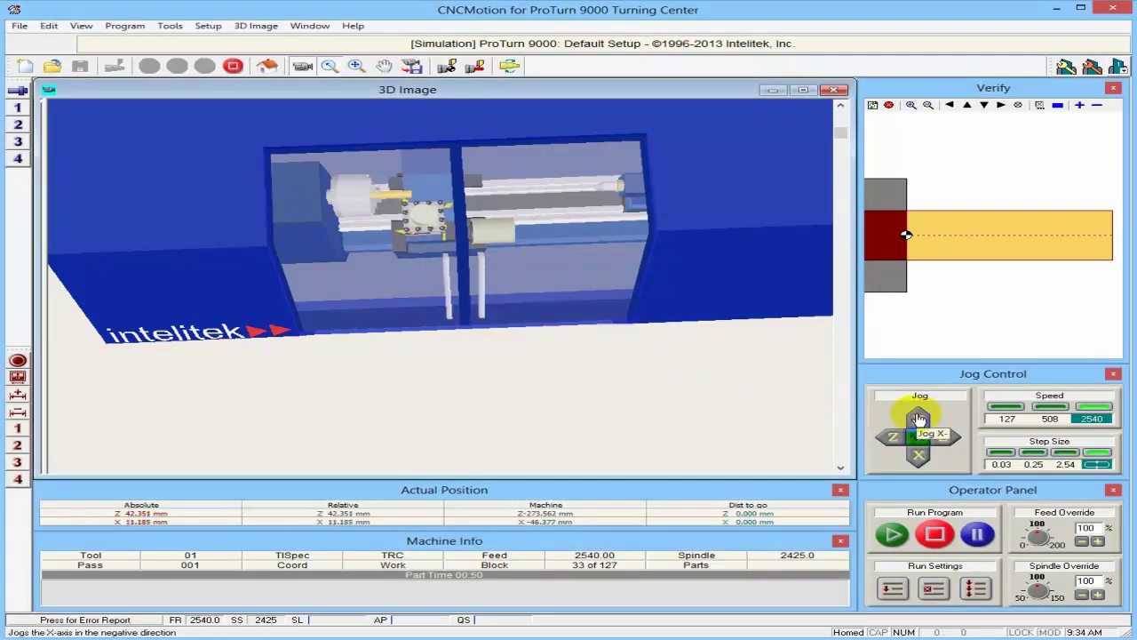
left_click(921, 460)
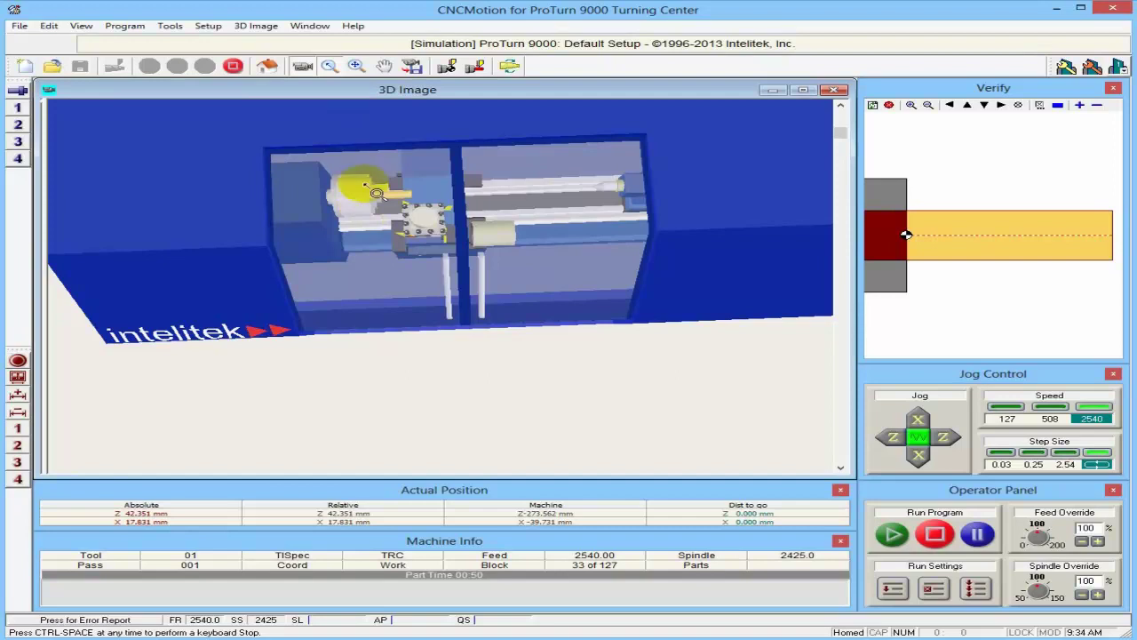
Start the spindle and jog the tool to about Z 52.9 mm and into the stock to about X 6.0 mm.
left_click(21, 93)
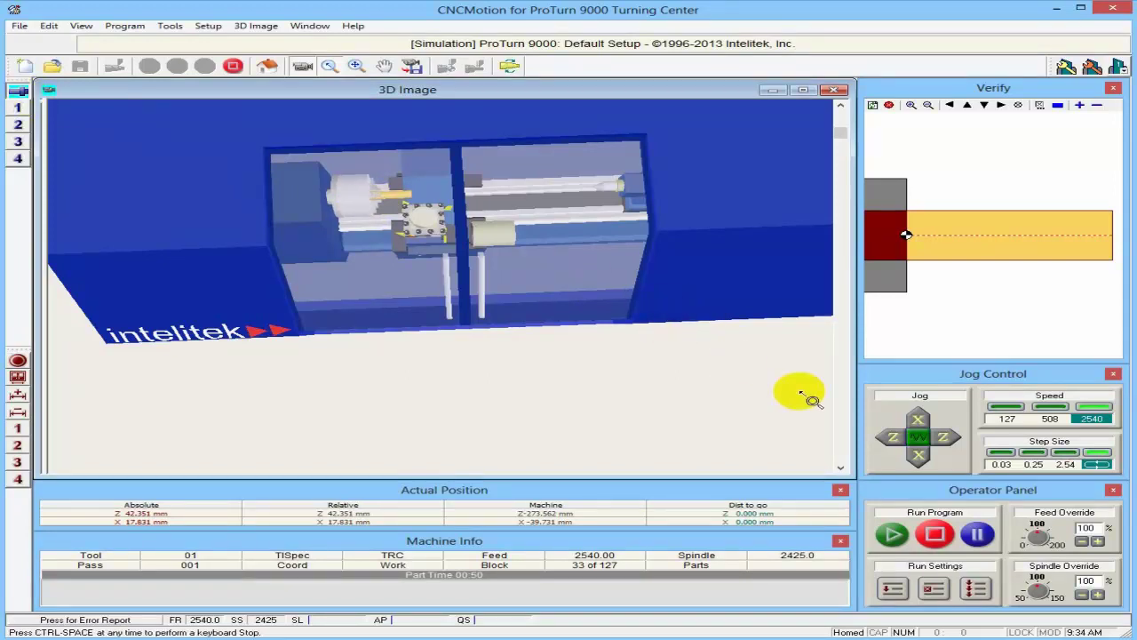
left_click(947, 435)
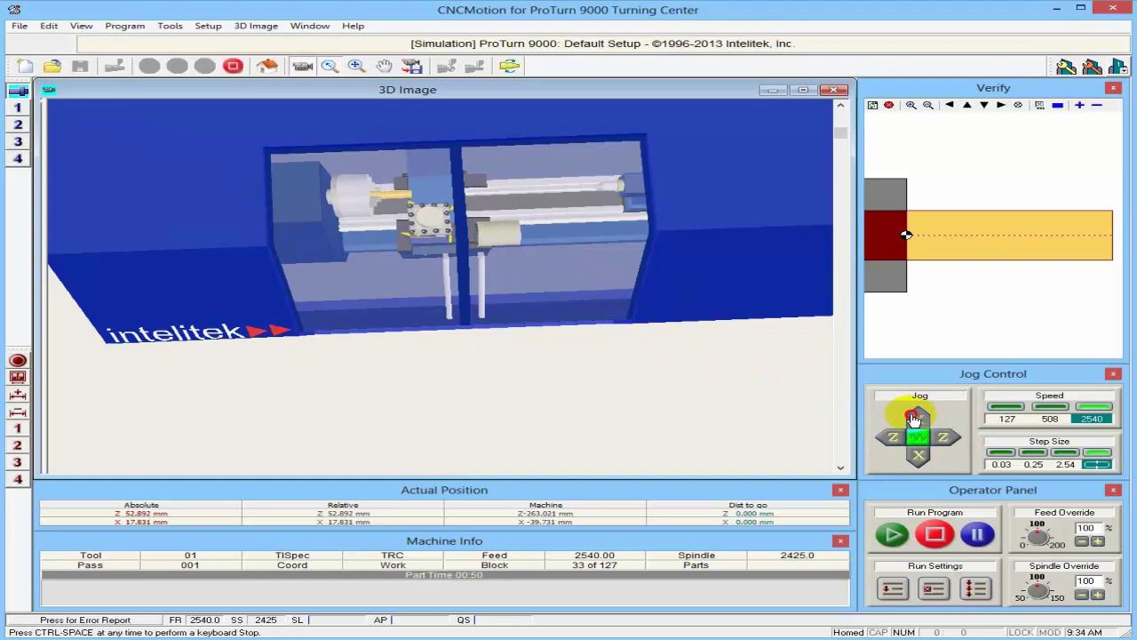
left_click(914, 417)
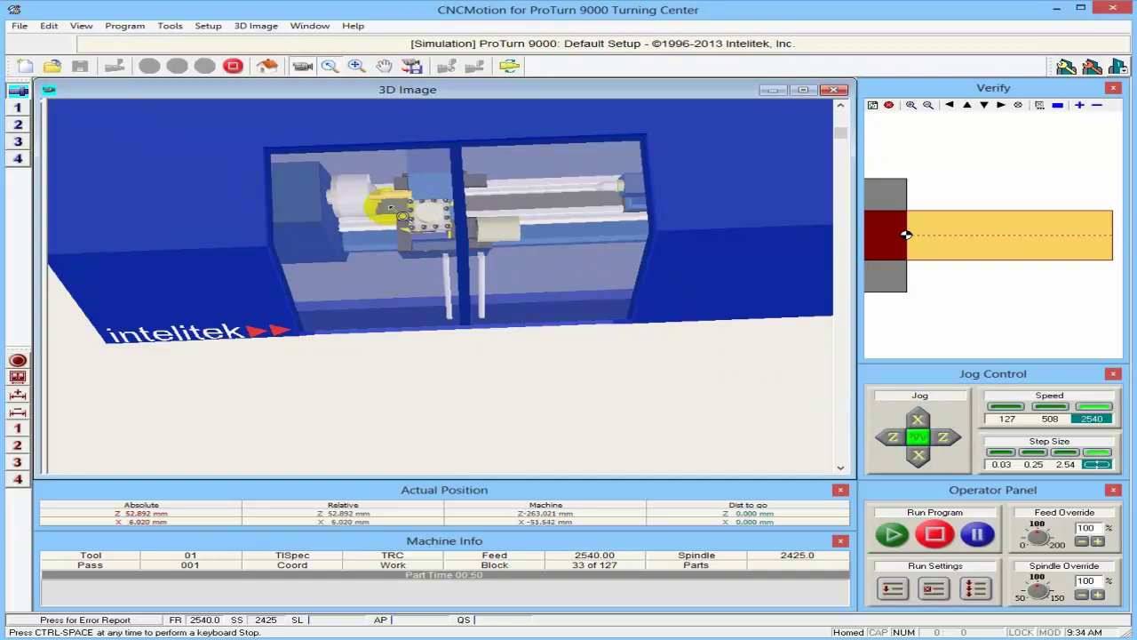
Jog the tool out to about X 8.1 mm, feed toward the chuck to about Z 41.7 mm, and retract to about X 12.1 mm.
left_click(431, 213)
left_click_drag(453, 304, 434, 231)
scroll(373, 185, "down", 5)
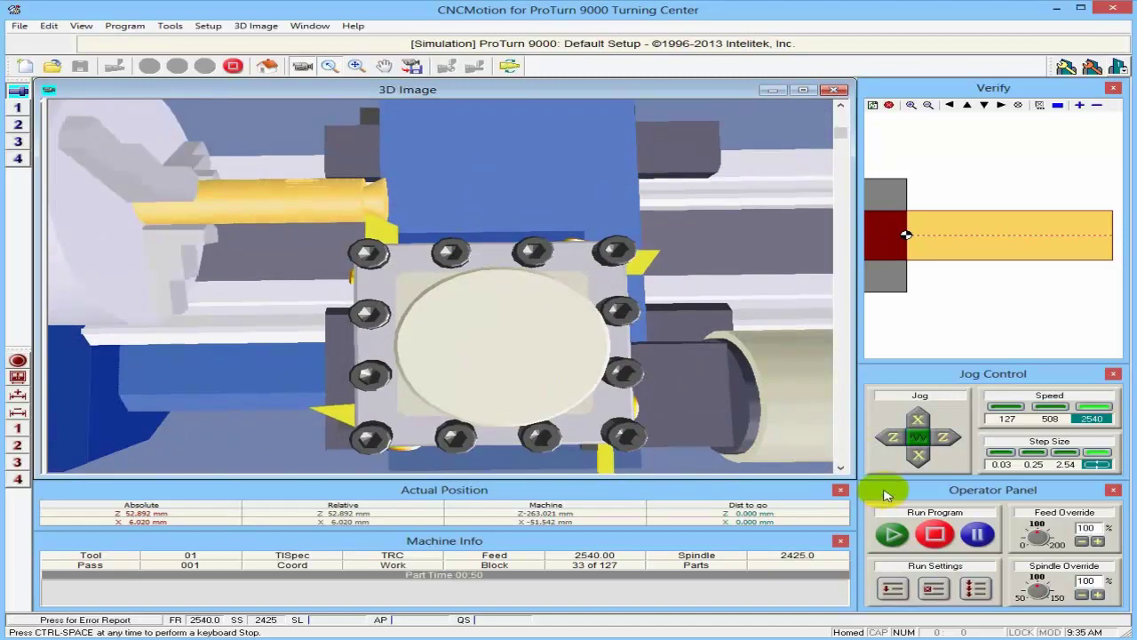
left_click(919, 457)
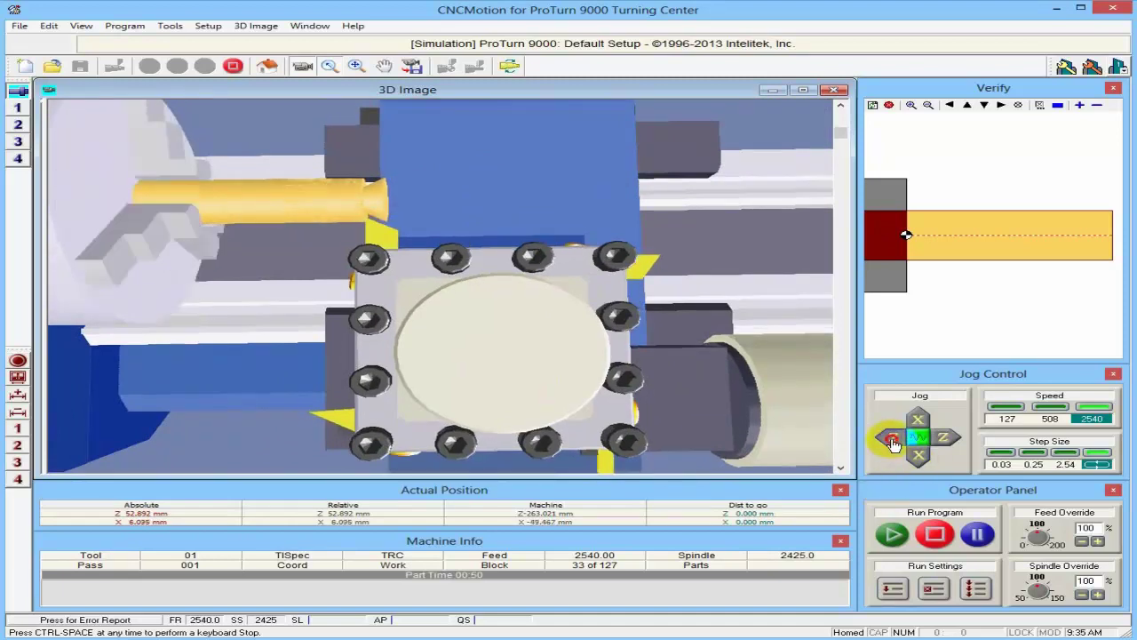
left_click(893, 438)
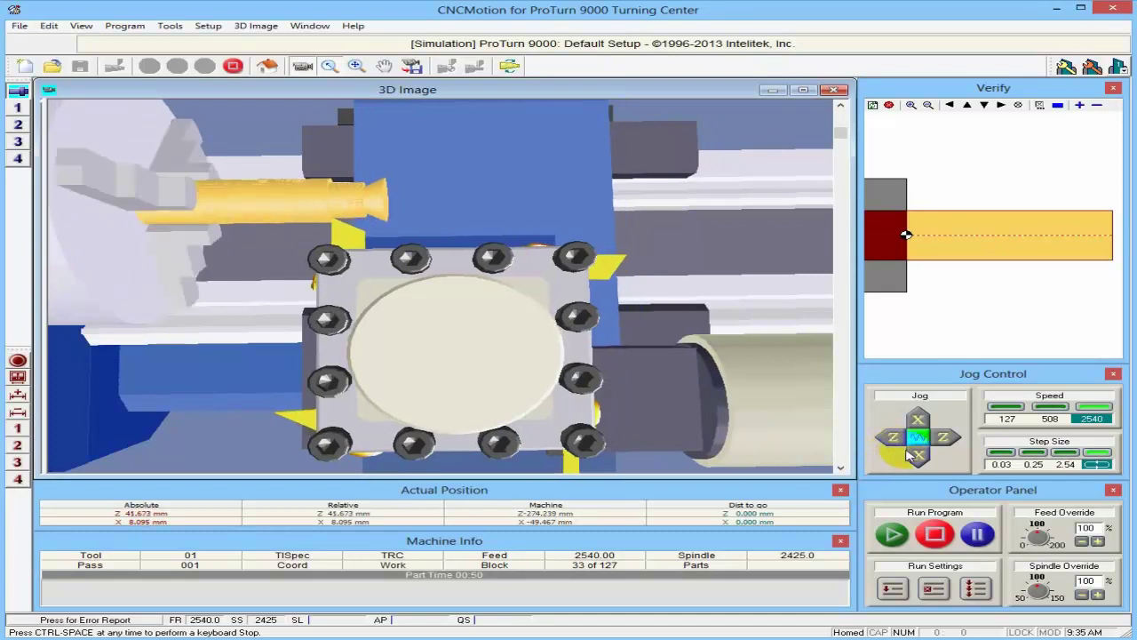
left_click(919, 456)
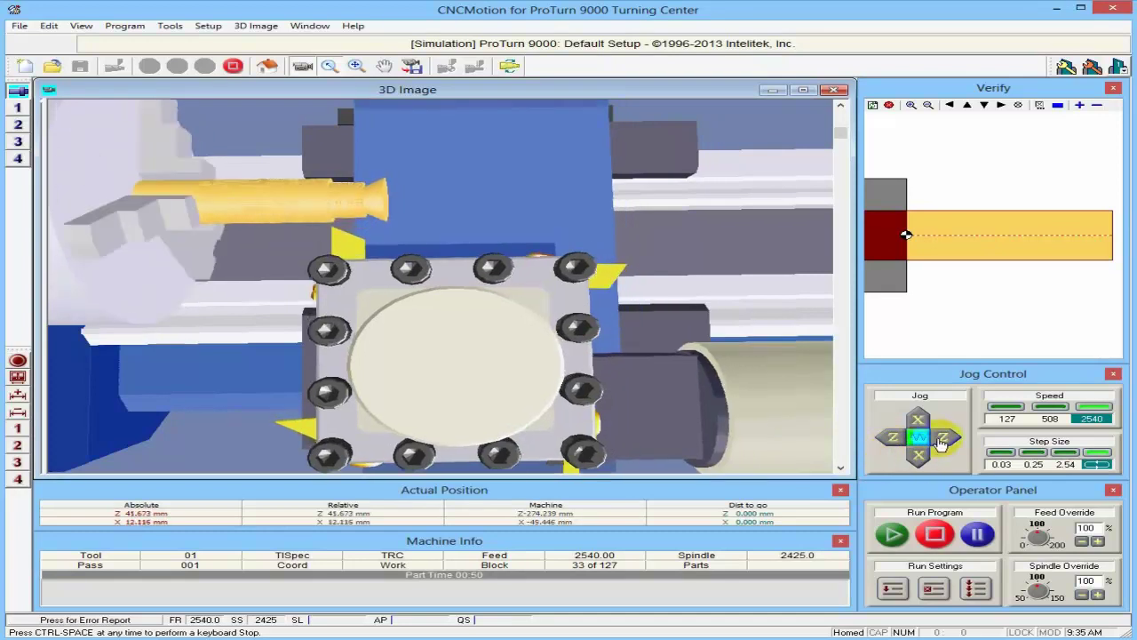
Jog the tool away from the chuck to about Z 62.2 mm, back out to about X 13.6 mm, and stop the spindle.
left_click(945, 439)
left_click(947, 439)
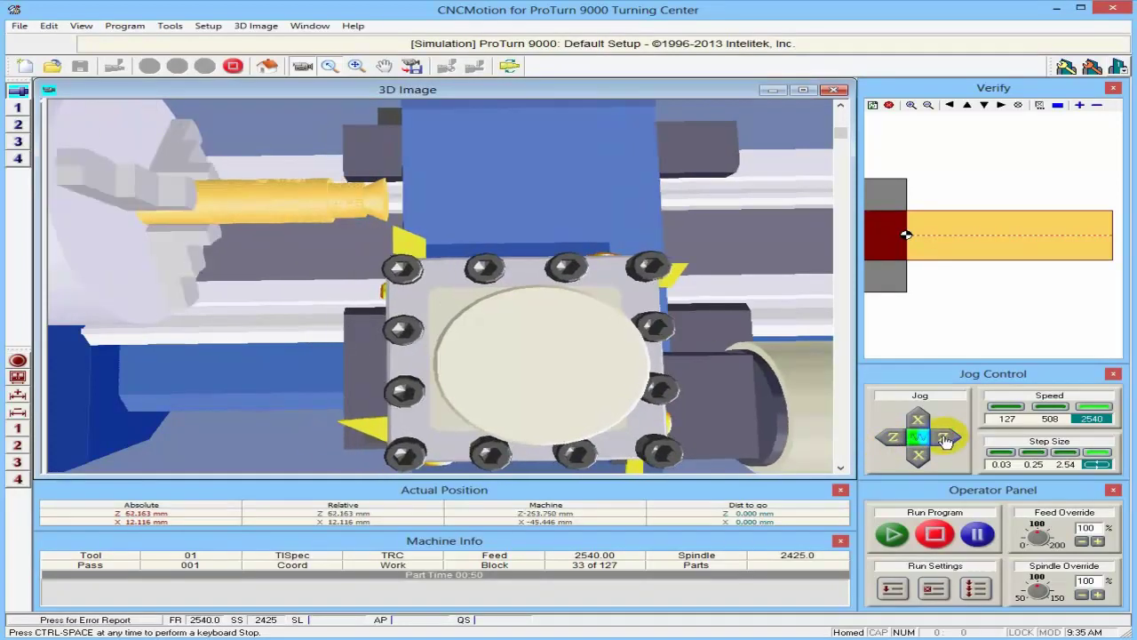
left_click(921, 459)
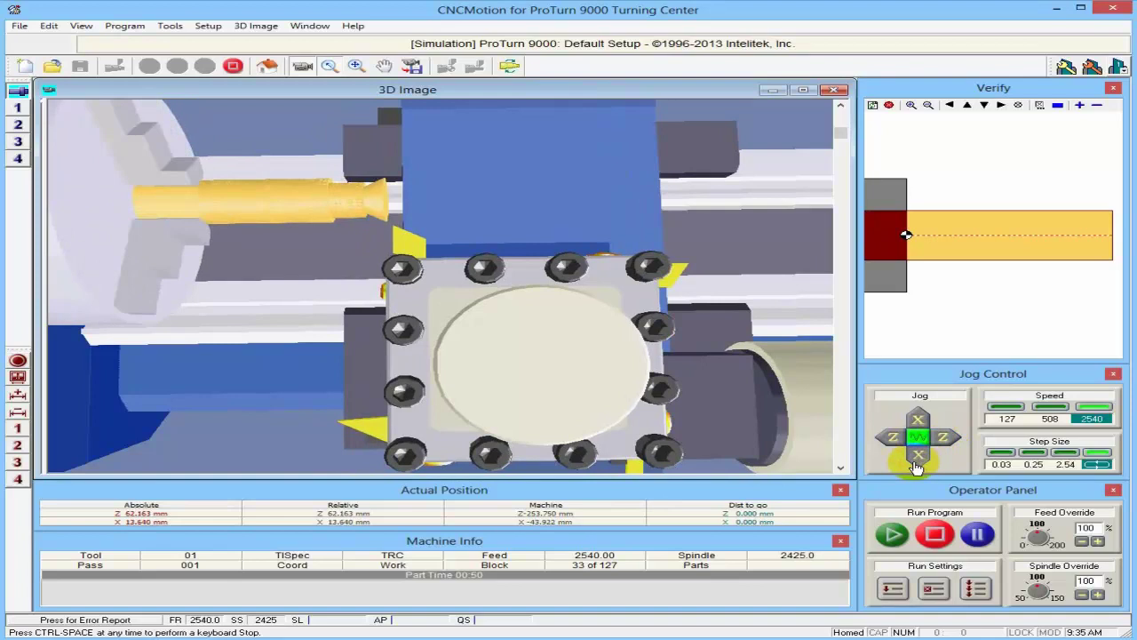
left_click(19, 92)
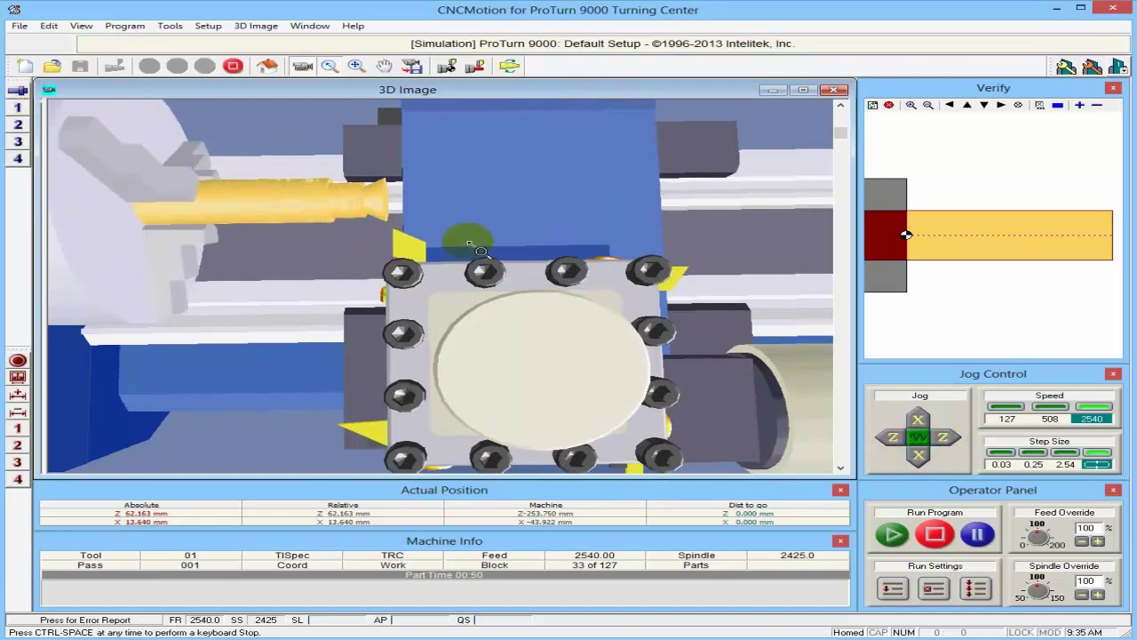
With the spindle stopped, jog the tool into the stock near Z 35.1 mm, dismiss the impact warning, and retract to about X 13.6, Z 61.4 mm.
left_click(892, 440)
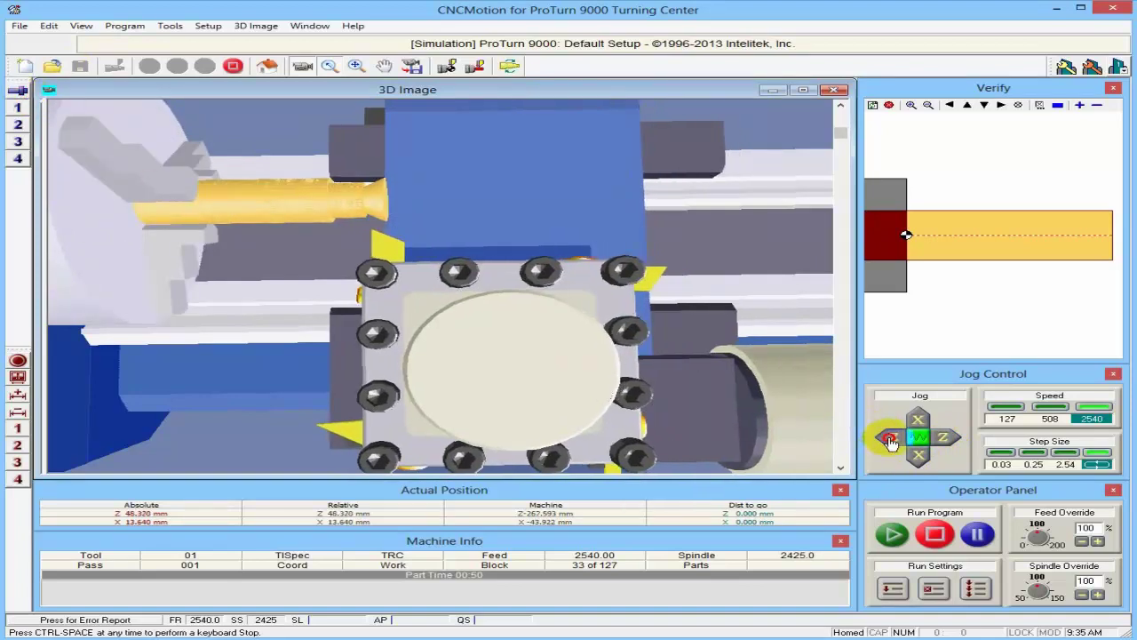
left_click(915, 423)
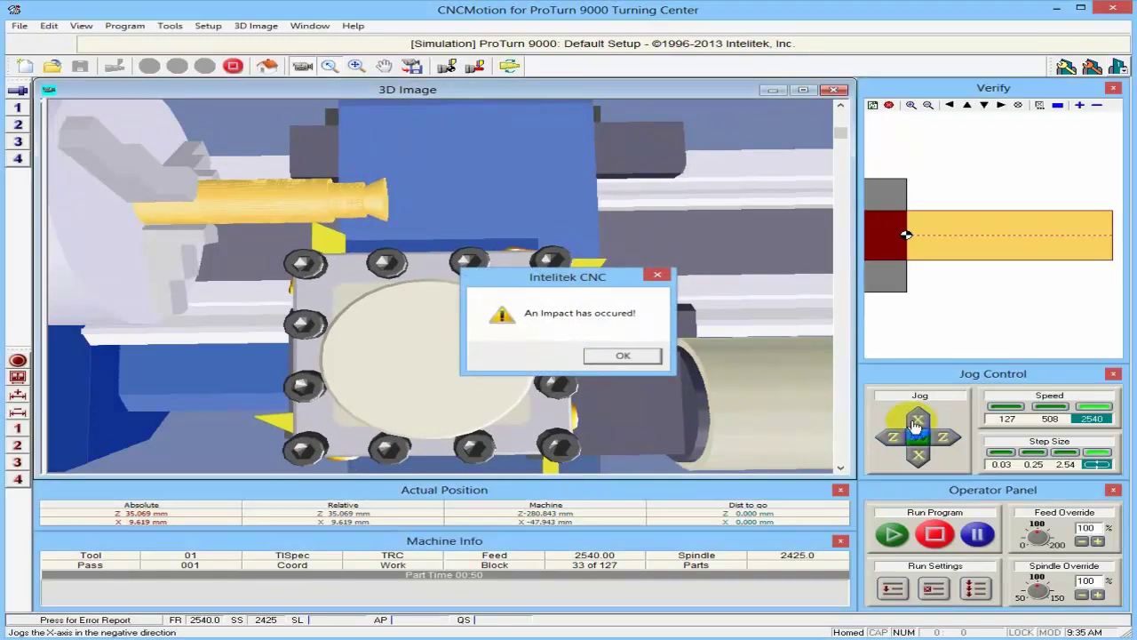
left_click(636, 357)
left_click(946, 439)
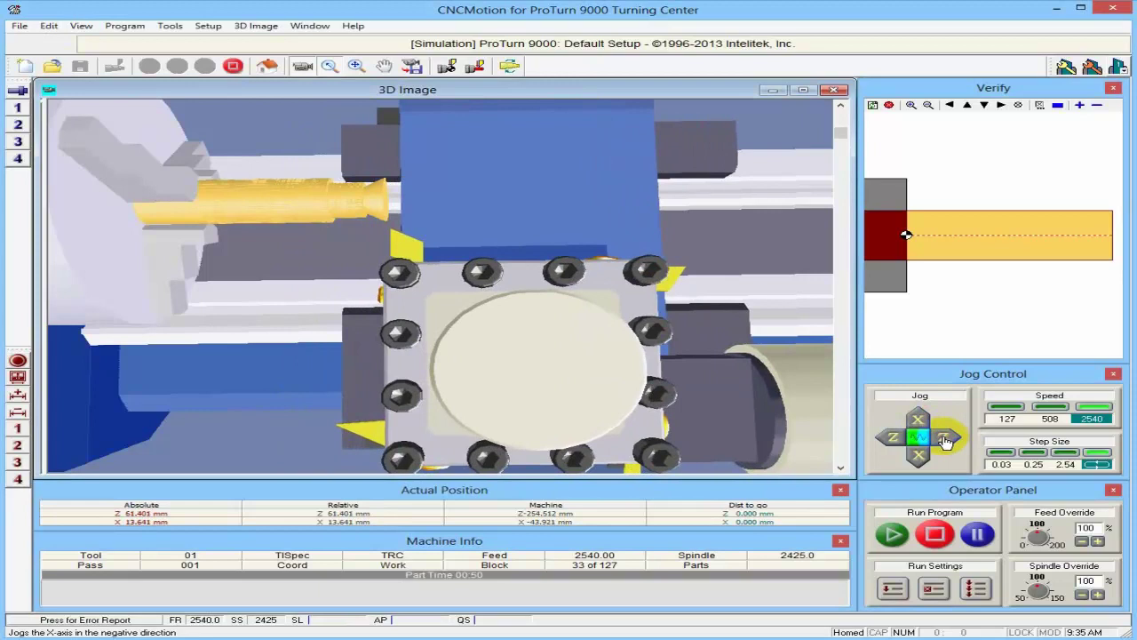
Change the active turret tool to Tool 2 and confirm the selection.
left_click_drag(495, 229, 468, 279)
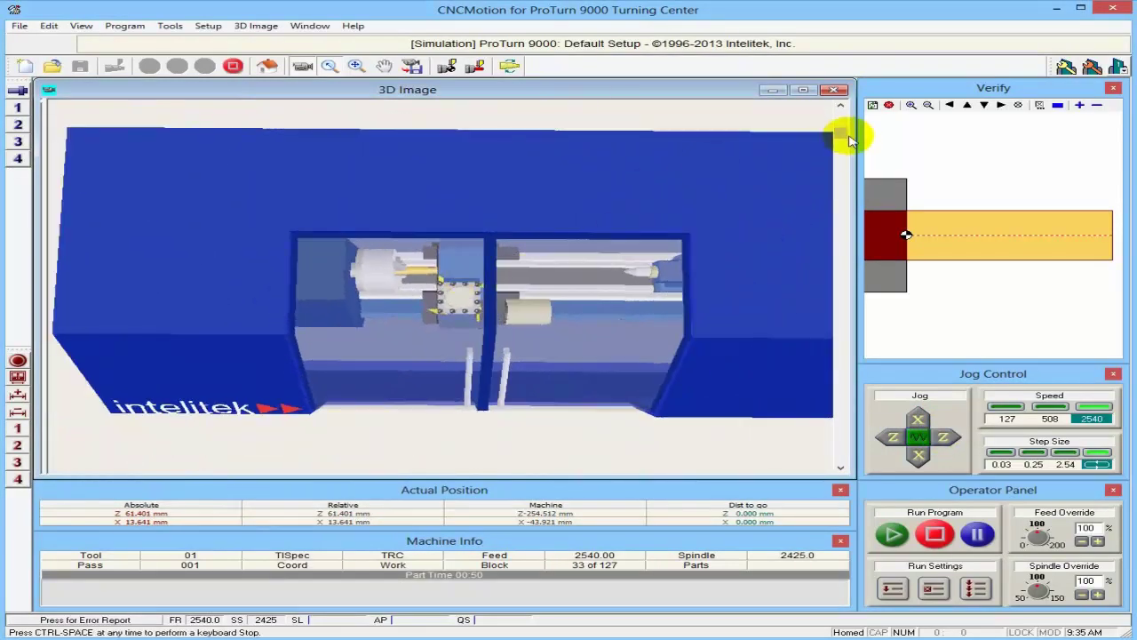
left_click_drag(844, 135, 850, 375)
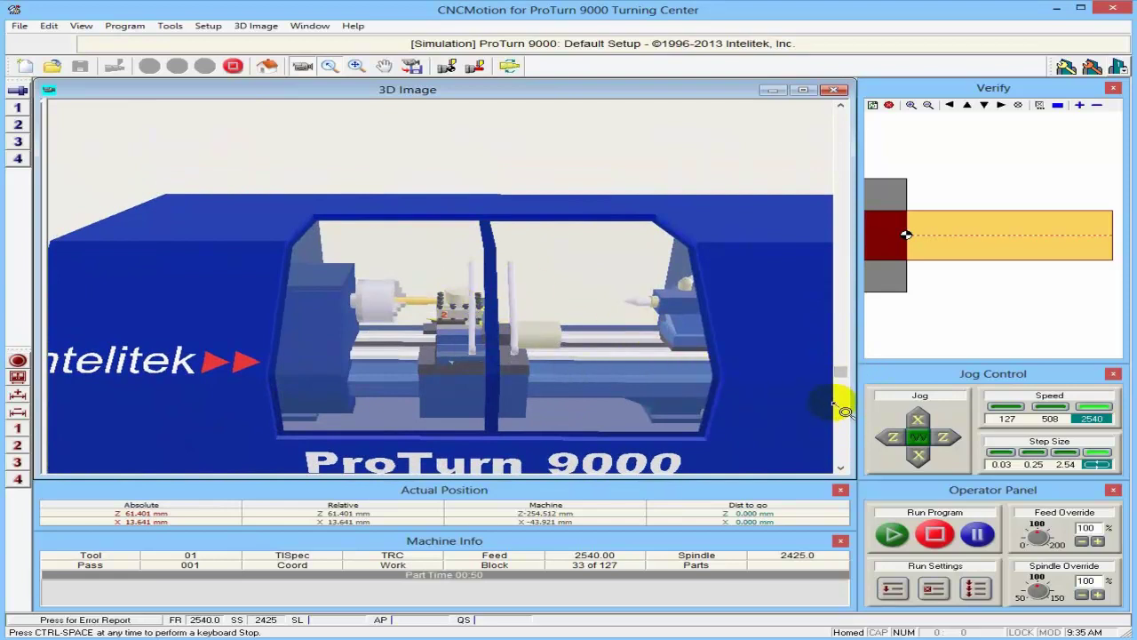
left_click_drag(844, 378, 817, 207)
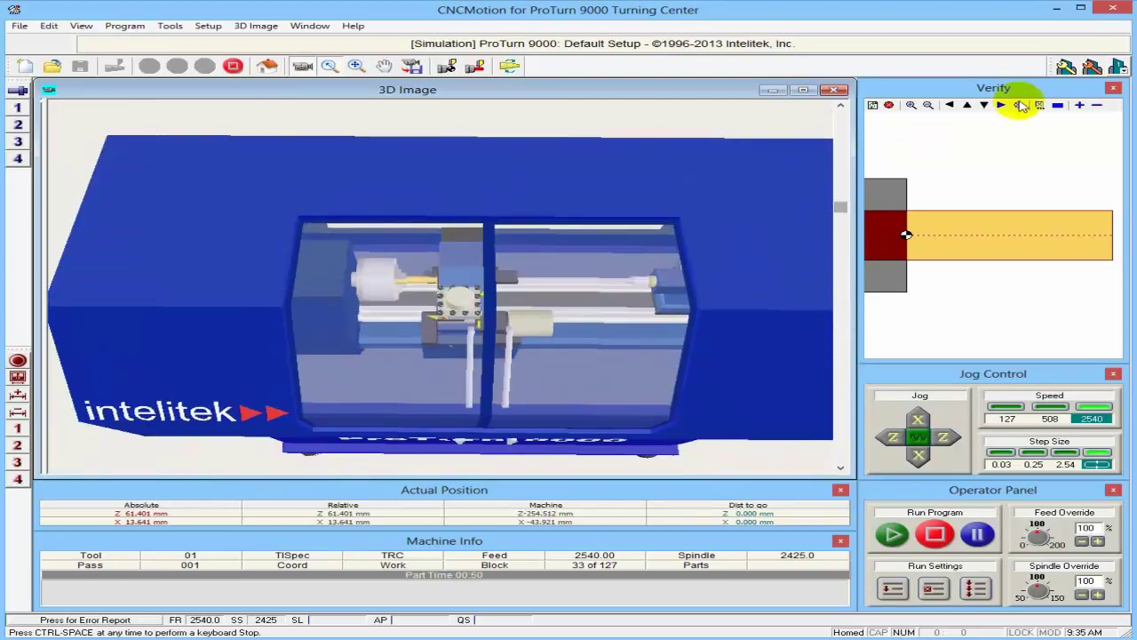
left_click_drag(456, 300, 332, 367)
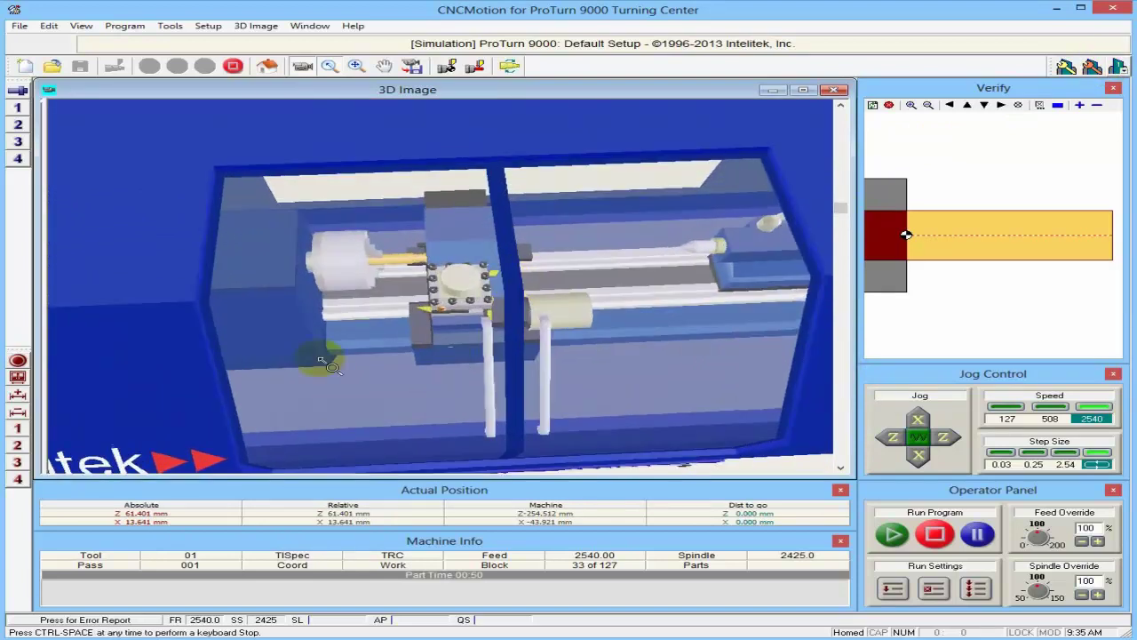
left_click_drag(479, 322, 516, 325)
left_click(1121, 71)
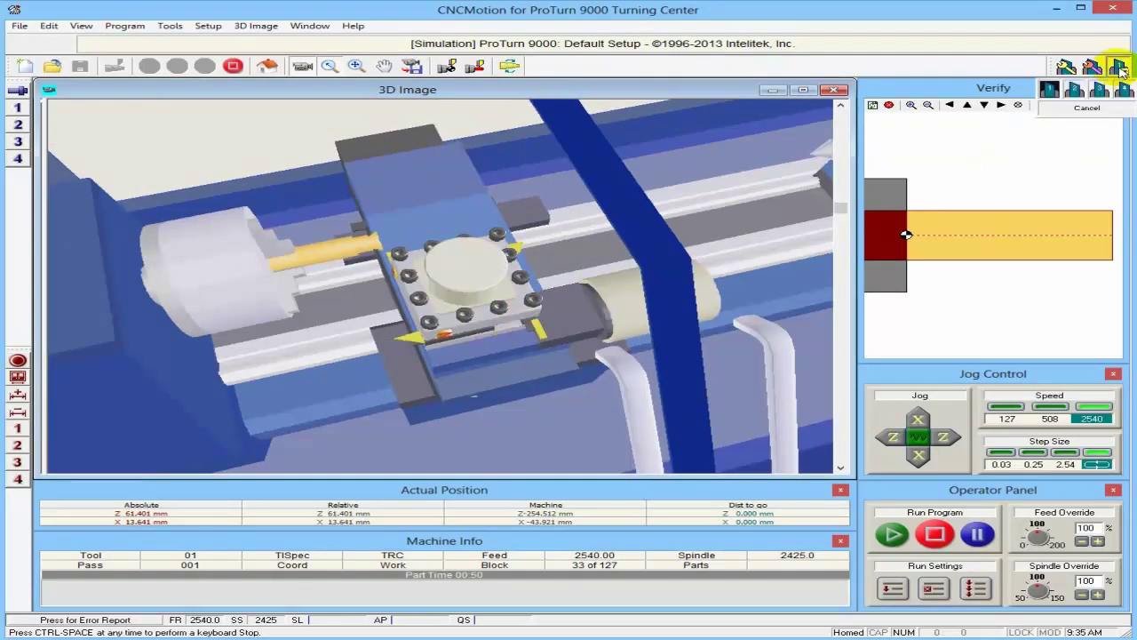
left_click(1075, 91)
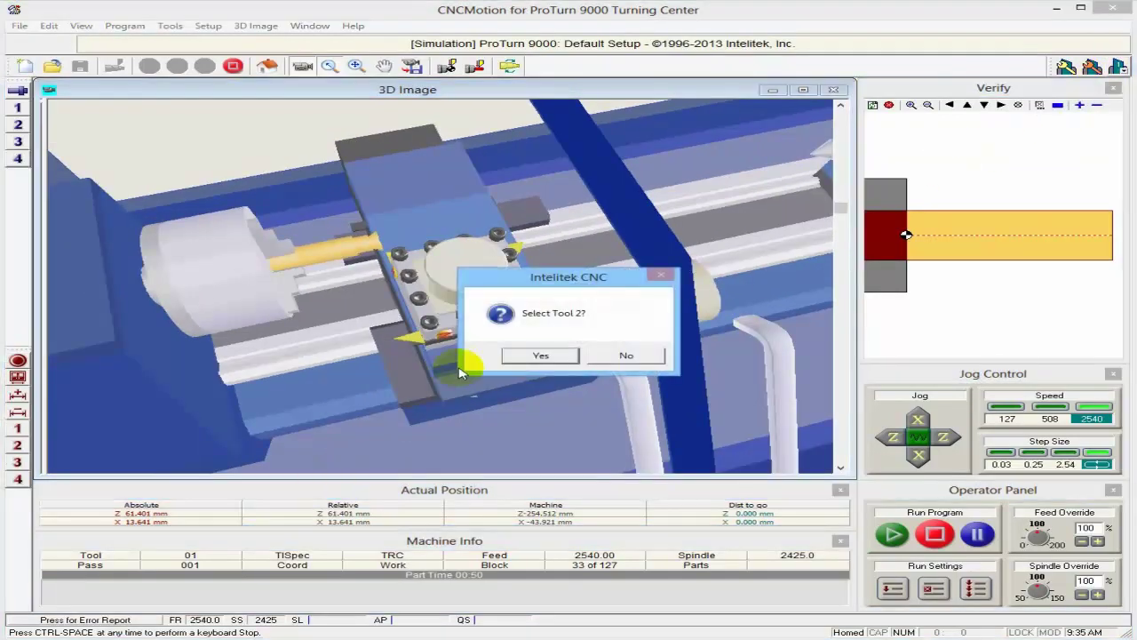
left_click_drag(544, 276, 671, 265)
left_click(673, 346)
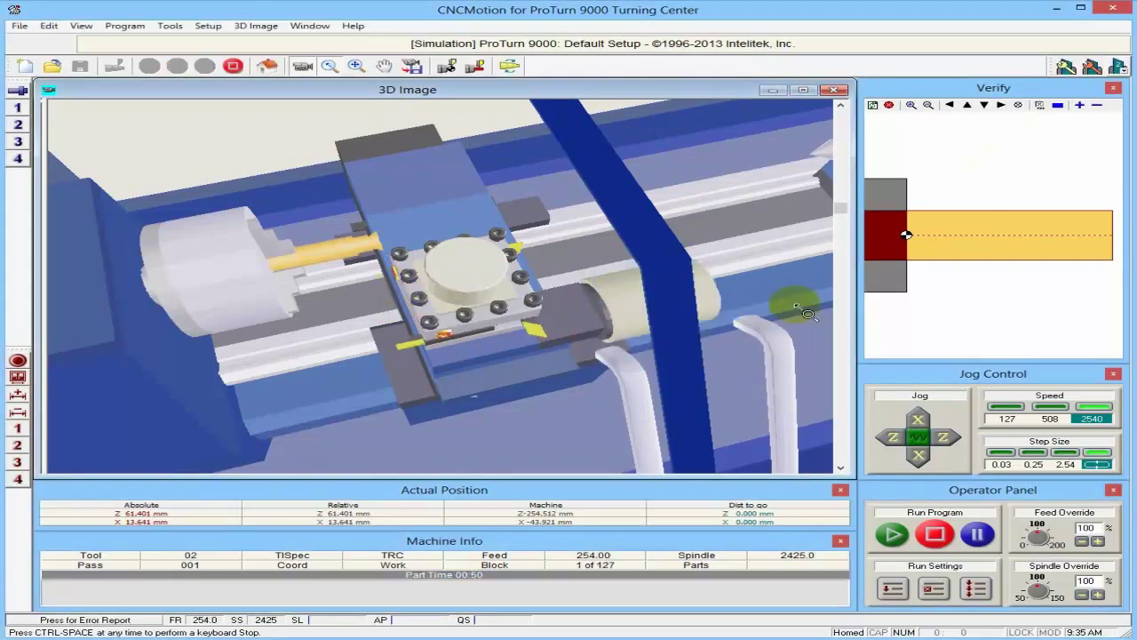
Change the active turret tool to Tool 3, and change it back to Tool 1, confirming each selection.
left_click(1119, 65)
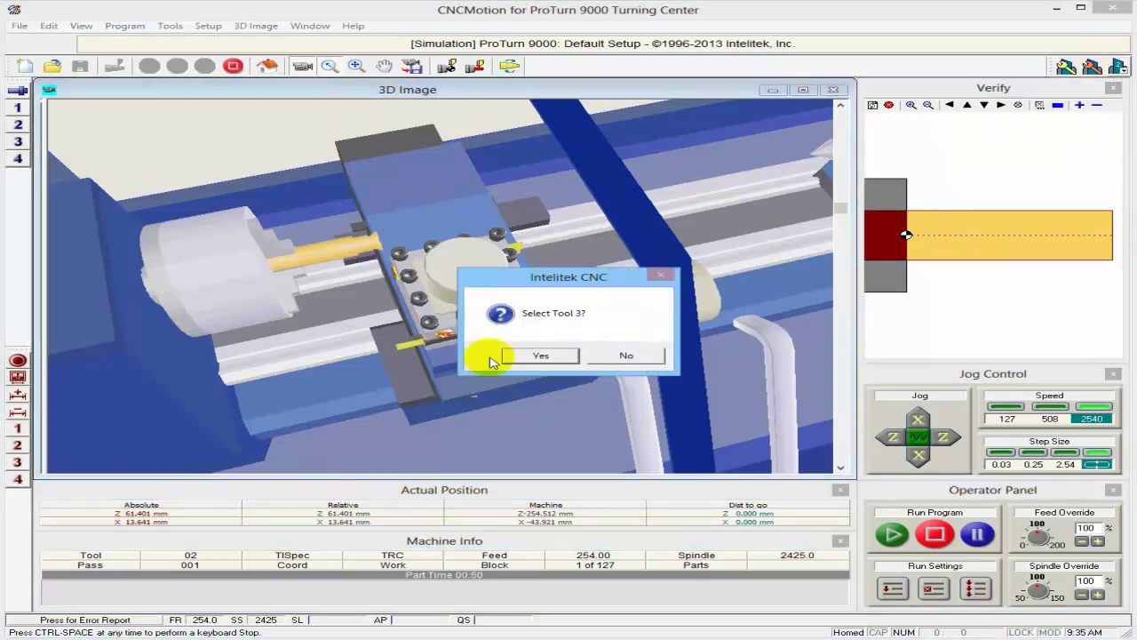
left_click(520, 356)
left_click_drag(407, 309, 327, 333)
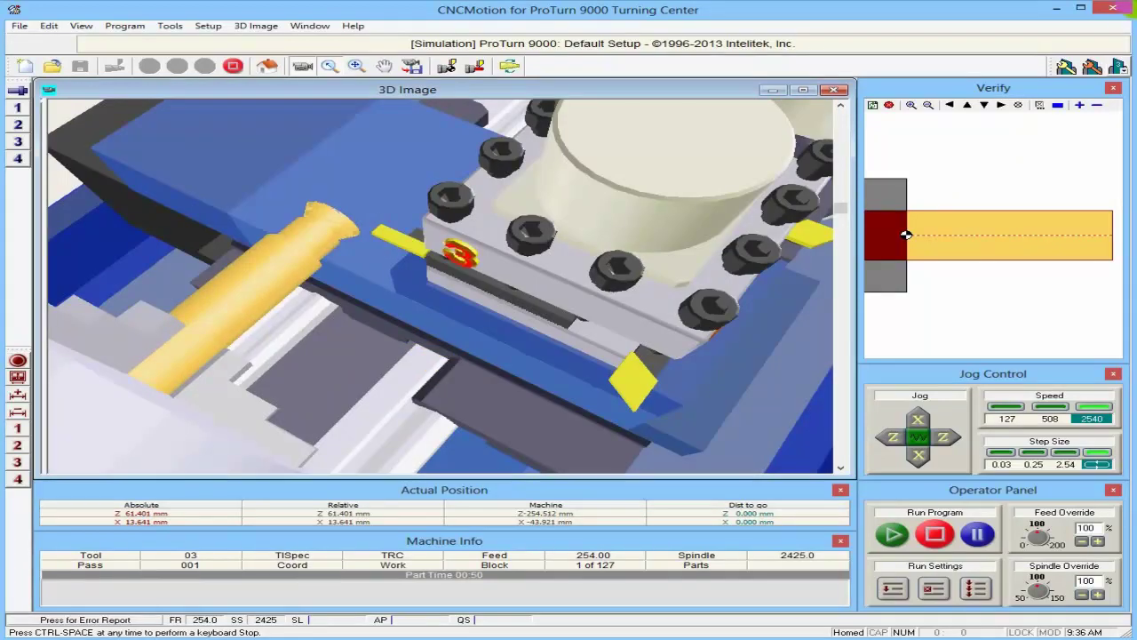
left_click(1118, 67)
left_click(1050, 89)
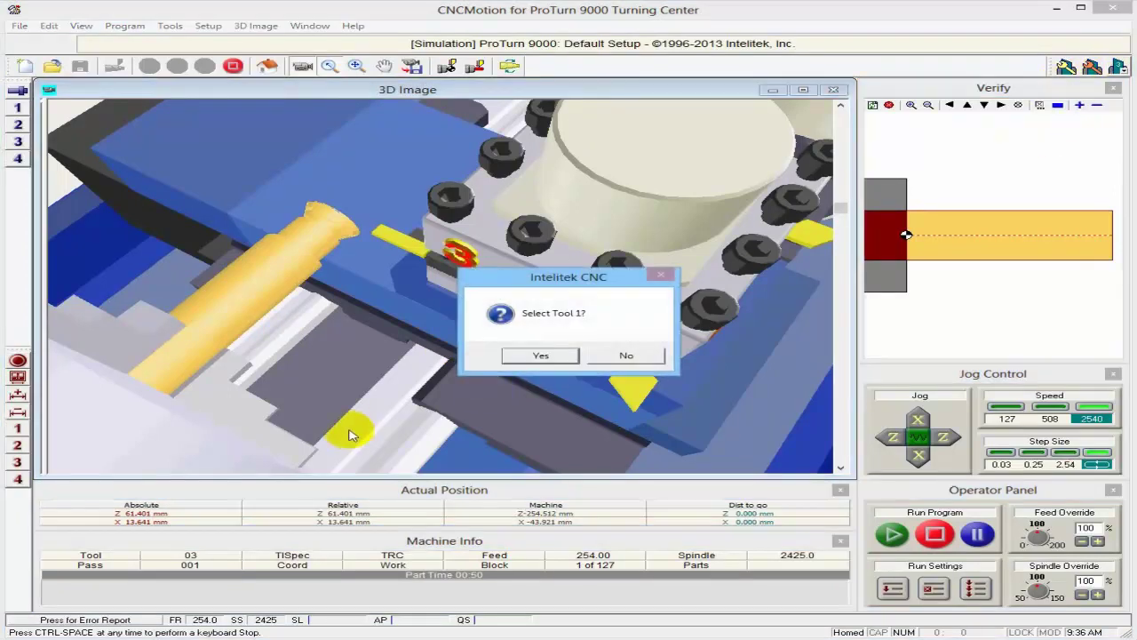
left_click(538, 356)
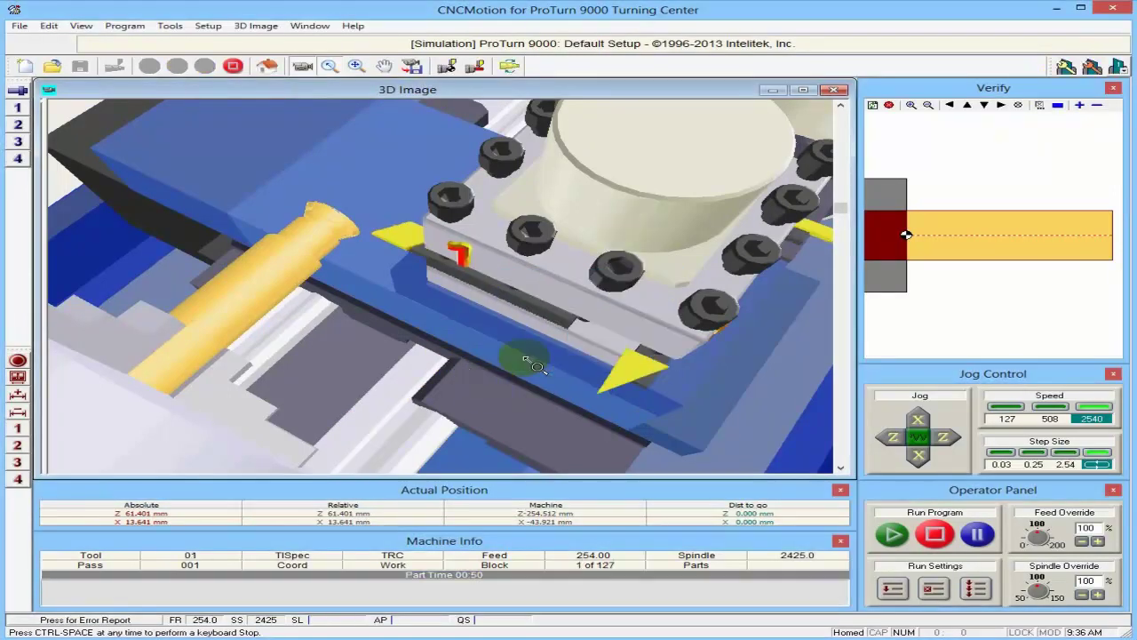
Open the lathe's safety door, close it again, and try the spindle control.
left_click_drag(514, 346, 444, 374)
left_click_drag(572, 236, 555, 318)
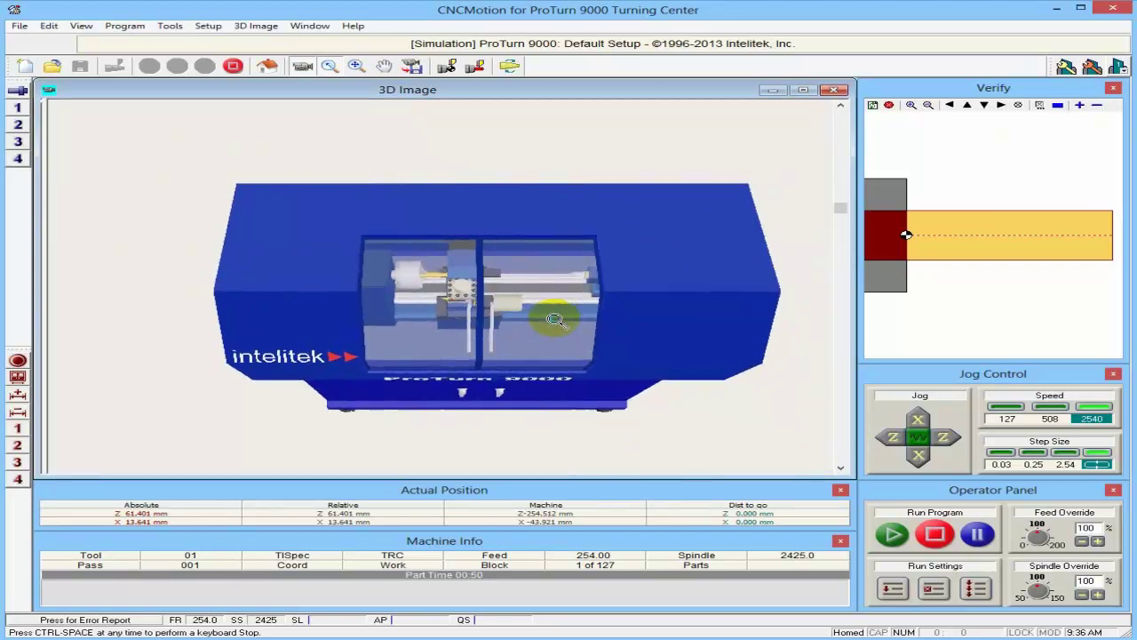
left_click_drag(842, 209, 878, 317)
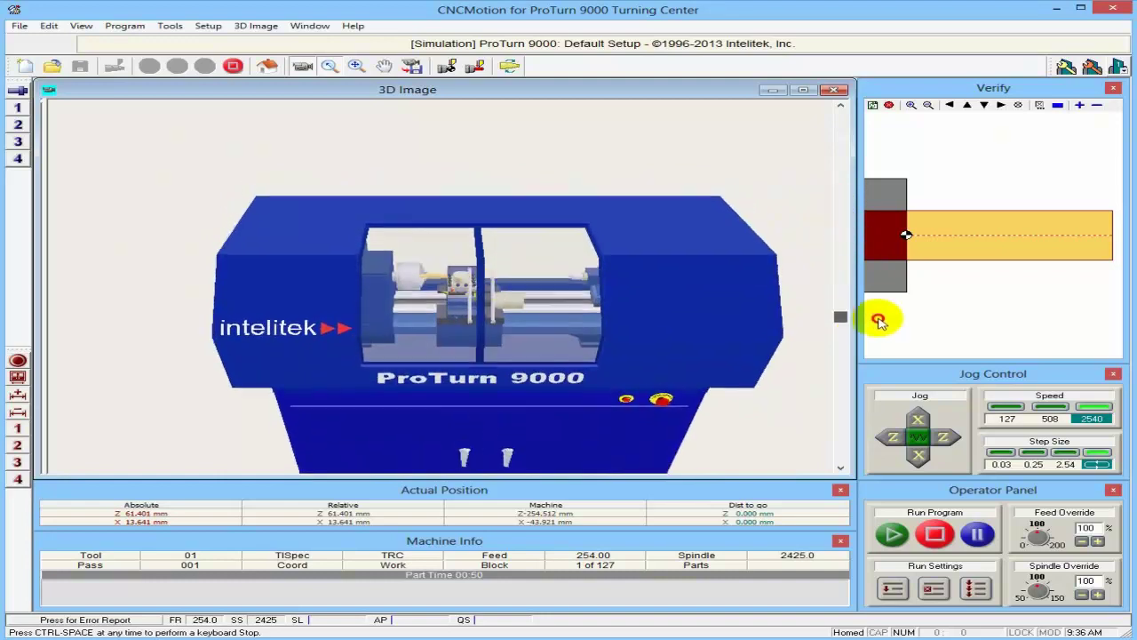
left_click(540, 308)
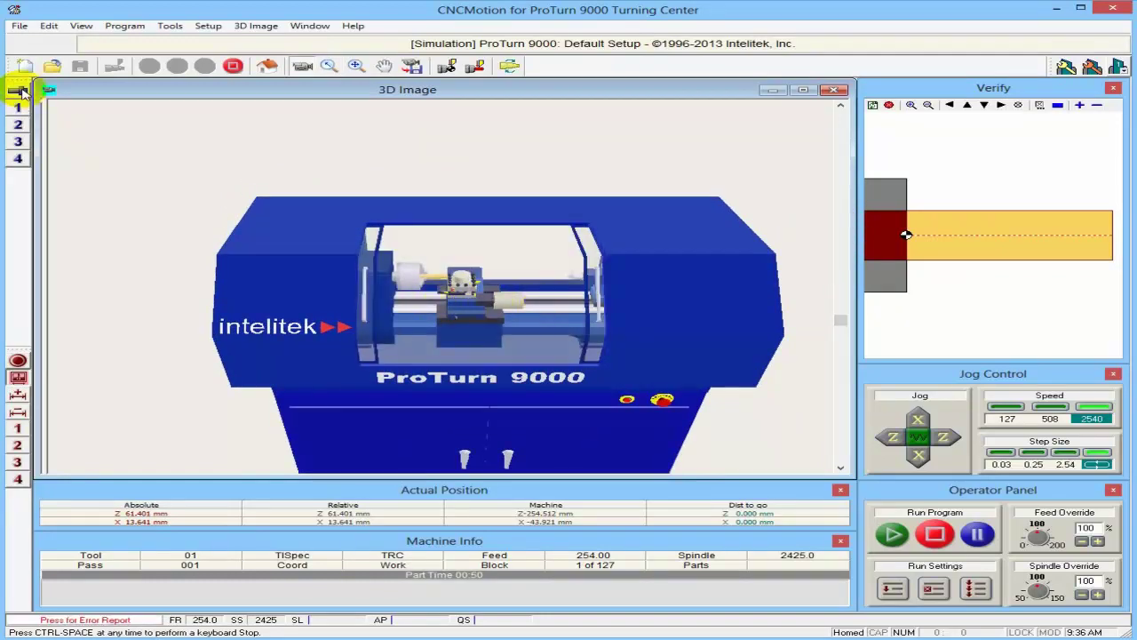
left_click(363, 309)
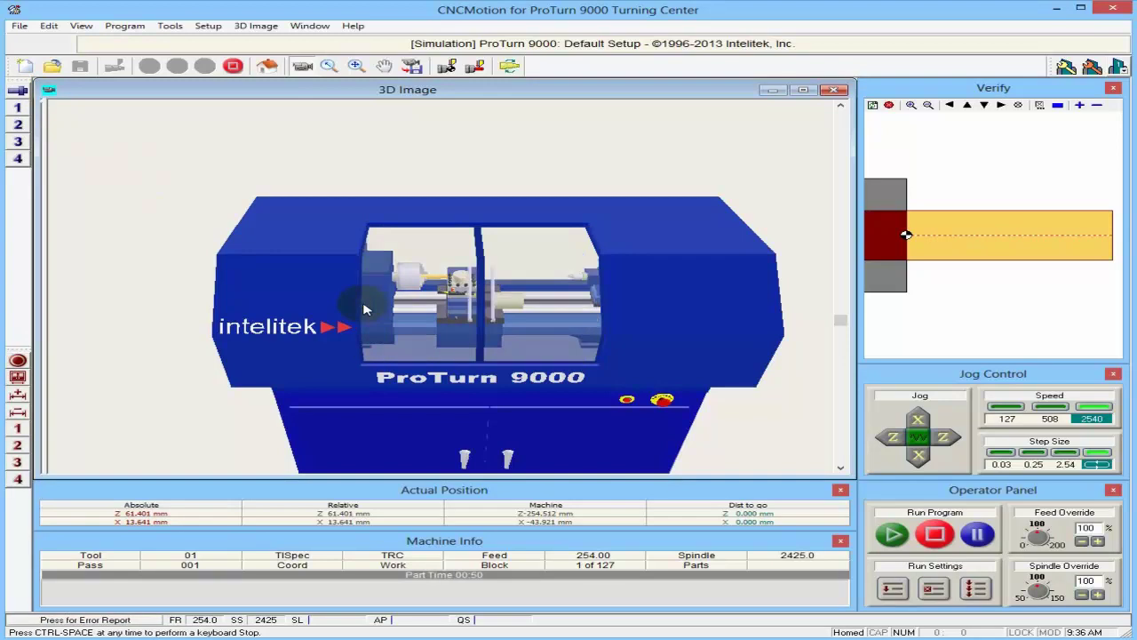
left_click(27, 92)
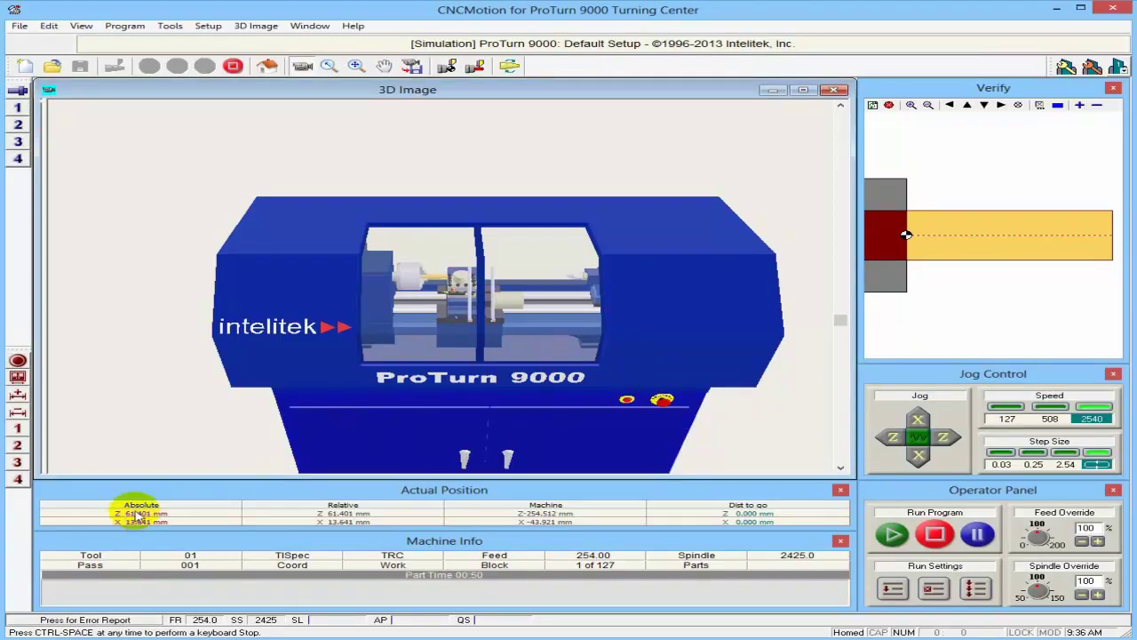
Jog the turret back and forth in Z to about 61.4 mm and move it out to about X 34.7 mm.
left_click(948, 438)
left_click(895, 441)
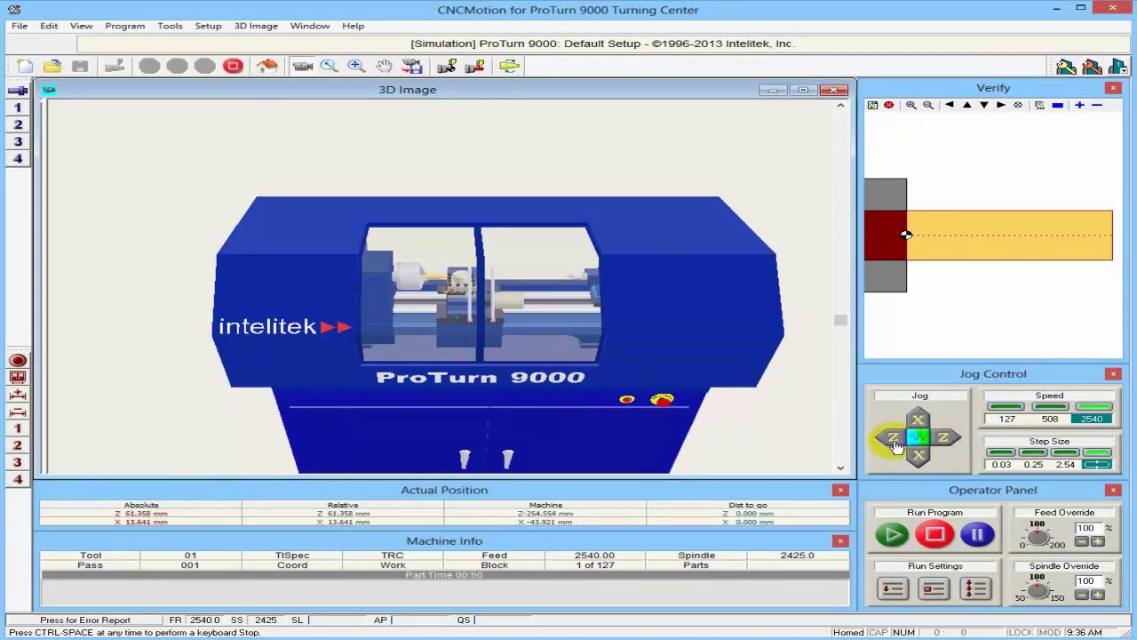
left_click(919, 458)
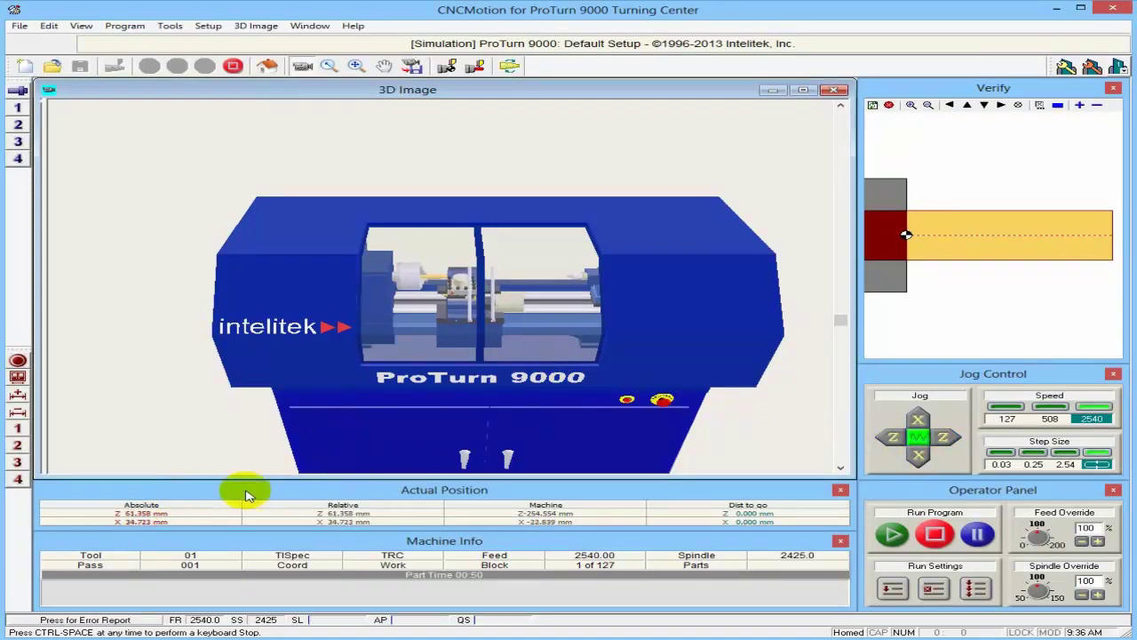
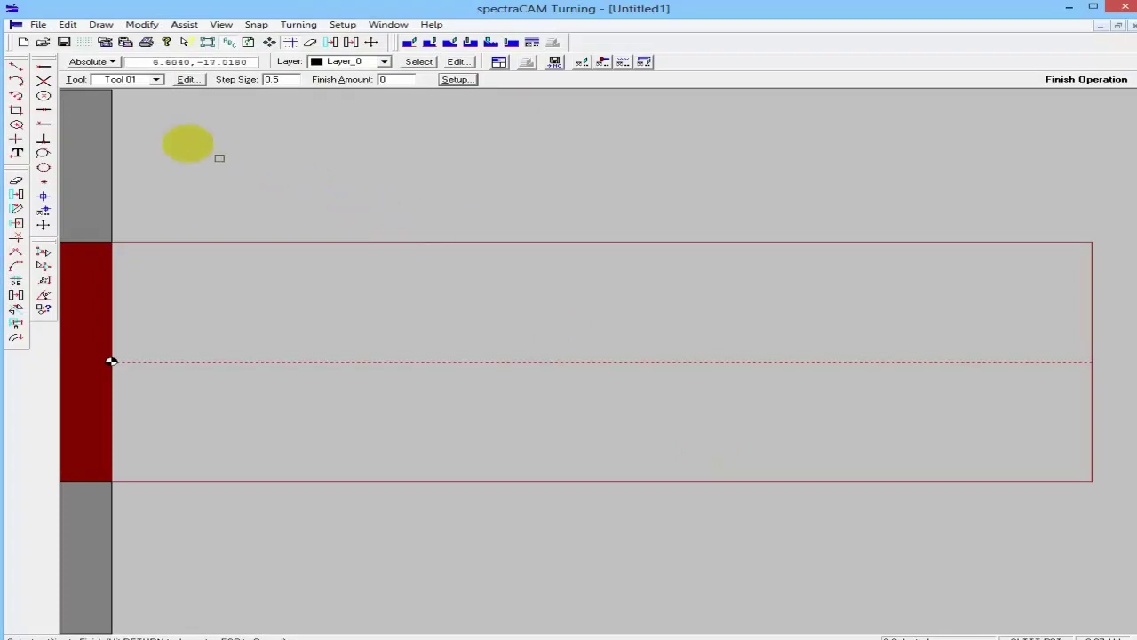
In spectraCAM Turning, draw connected profile lines from Z 60.452, X 3.048 through Z 52.07, X 3.048 to Z 50.546, X 6.35.
left_click(16, 67)
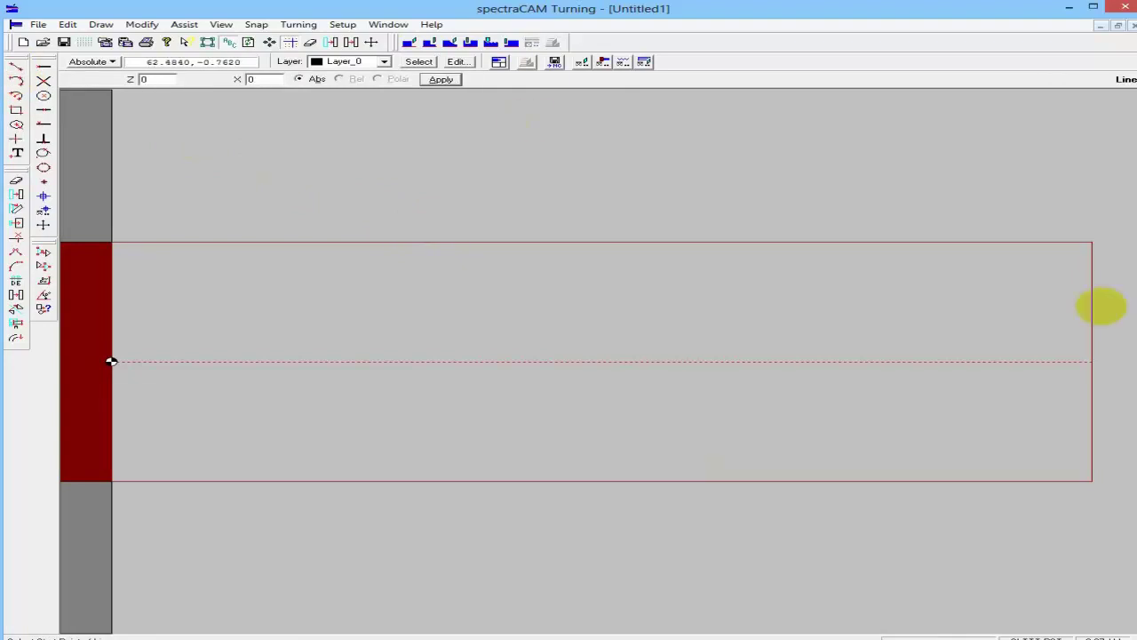
left_click(1100, 398)
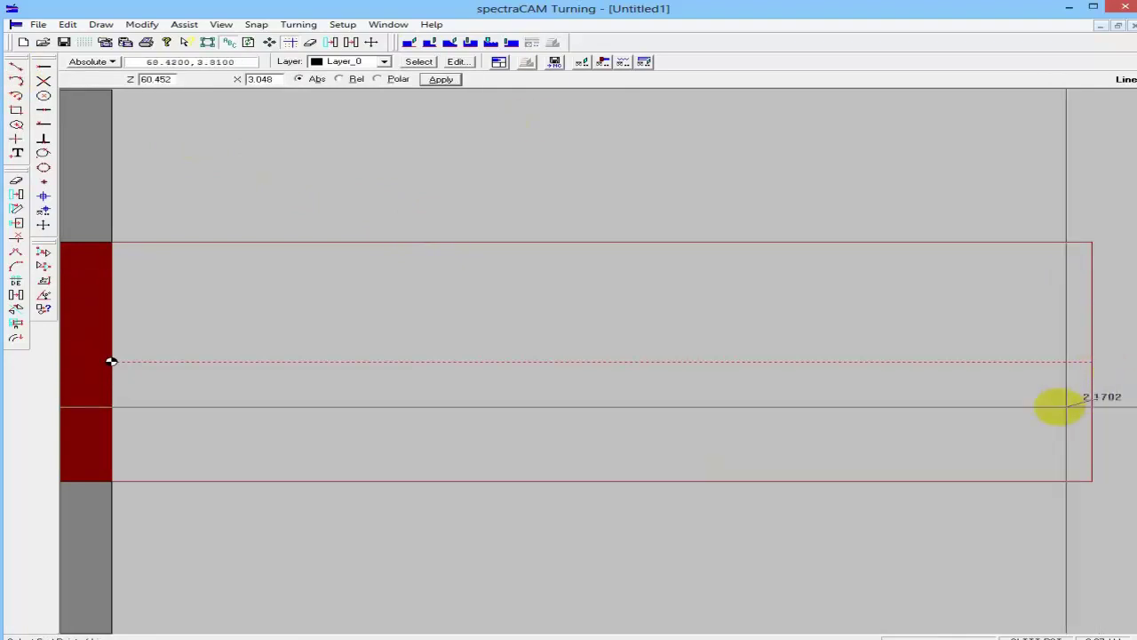
left_click(962, 398)
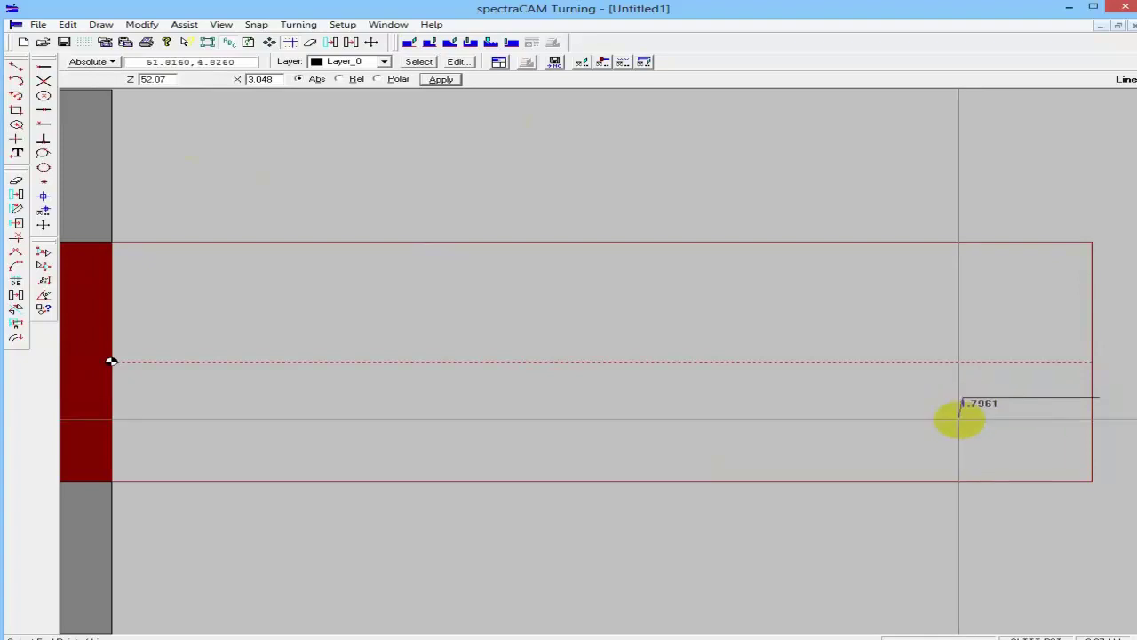
left_click(937, 435)
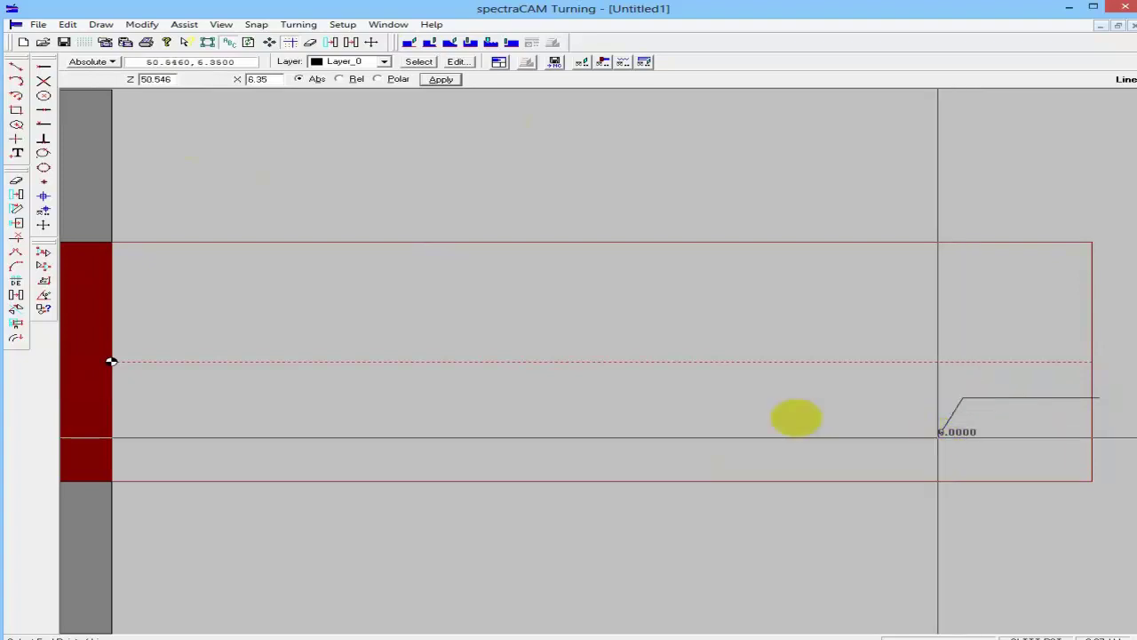
Continue the profile with two three-point arcs ending at Z 14.732, X 8.382, and a line to the stock's outer edge near the chuck.
left_click(12, 85)
left_click(442, 79)
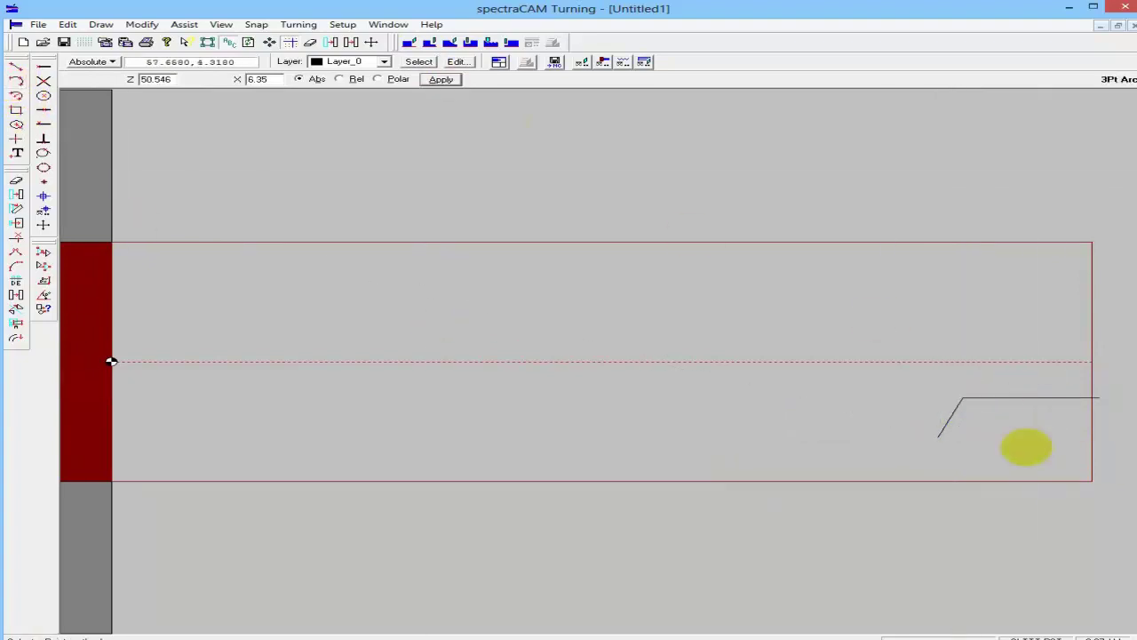
left_click(838, 461)
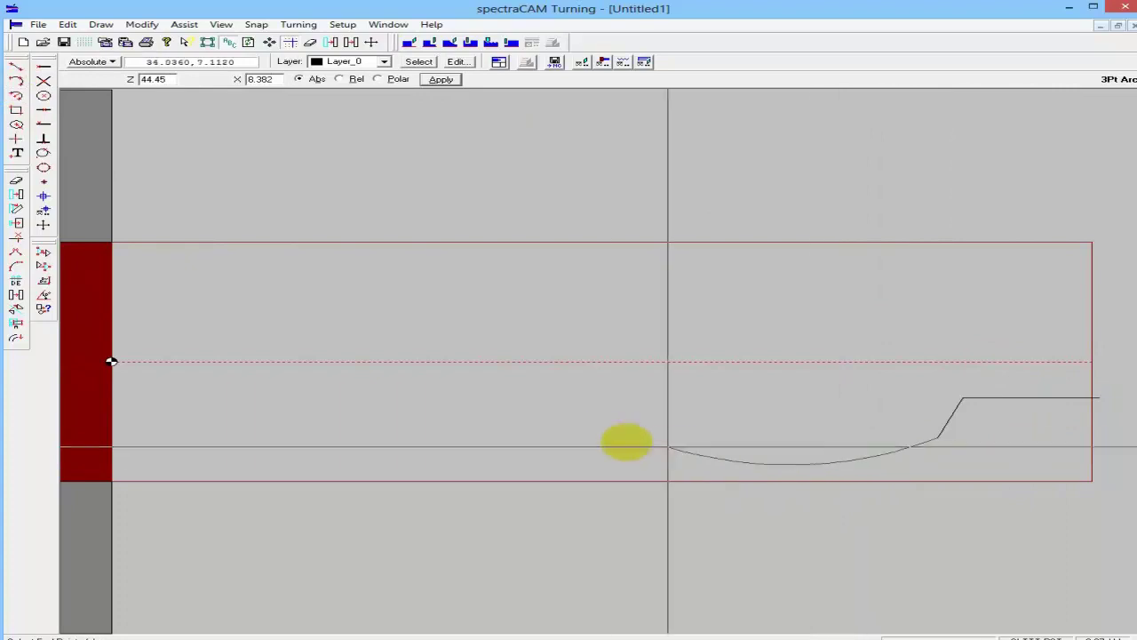
left_click(602, 437)
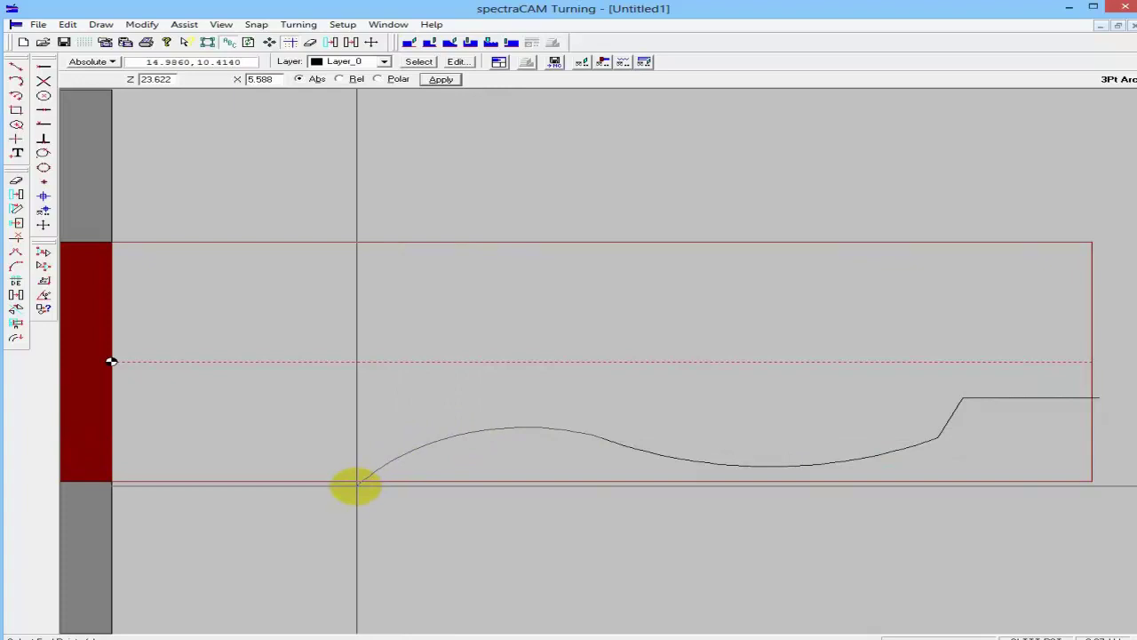
left_click(353, 461)
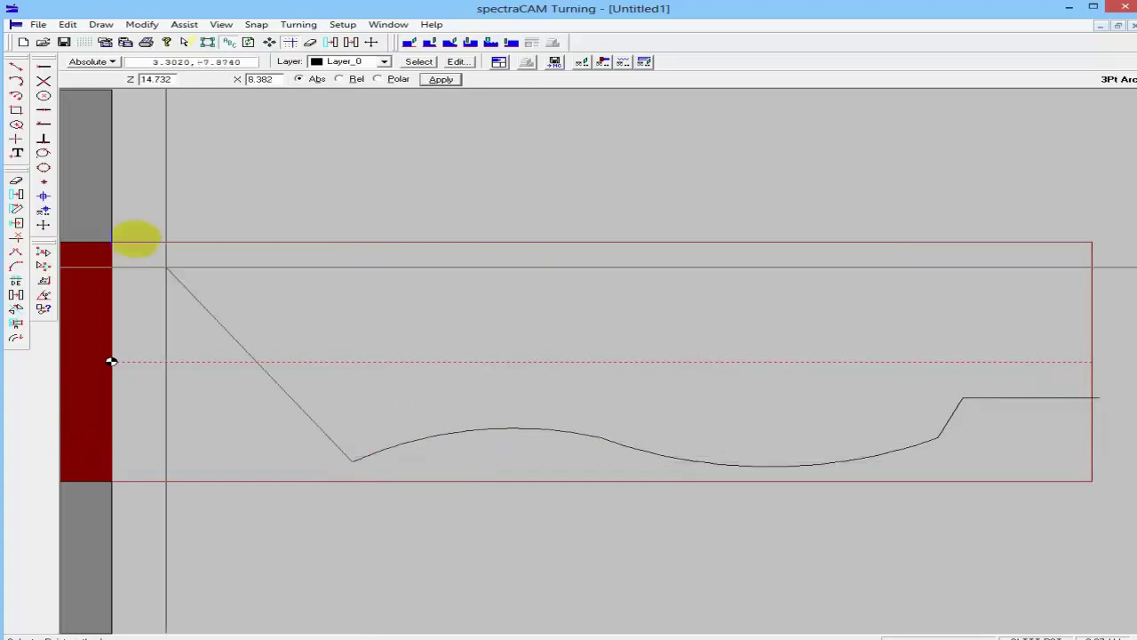
left_click(16, 67)
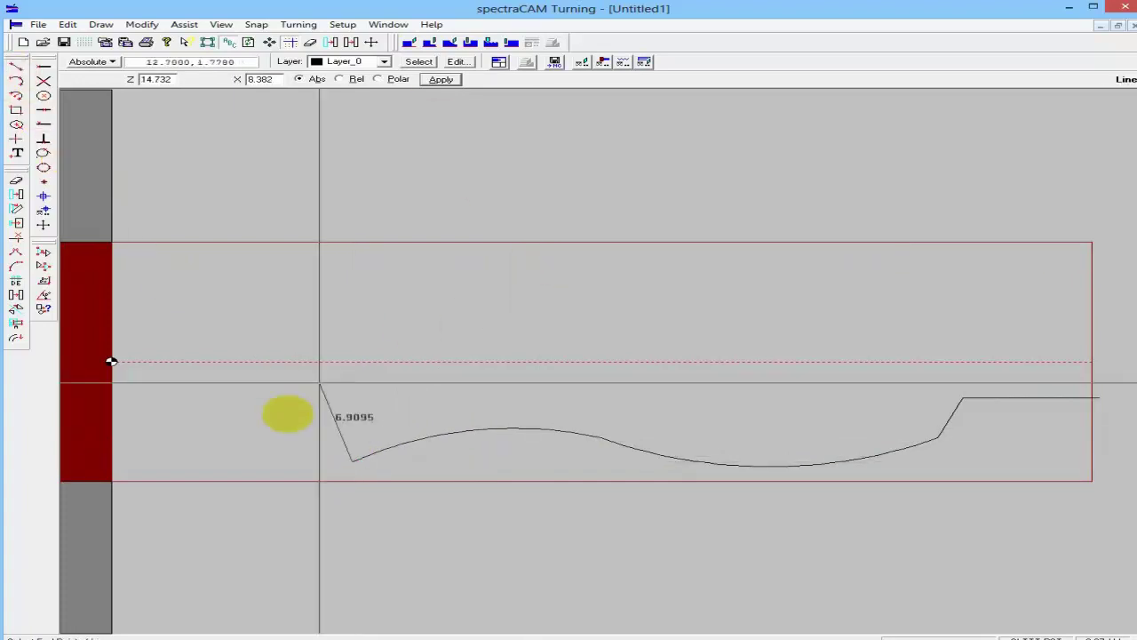
left_click(190, 482)
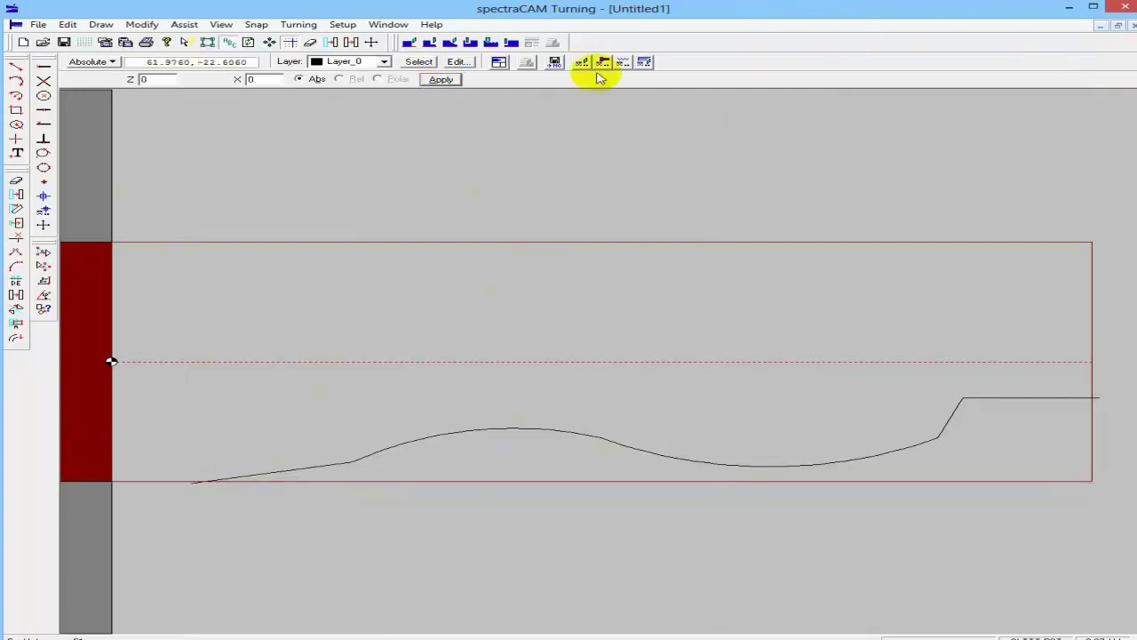
Create and accept a roughing tool path on the whole profile using Tool 01, step size 0.5 and finish amount 0.2.
left_click(429, 42)
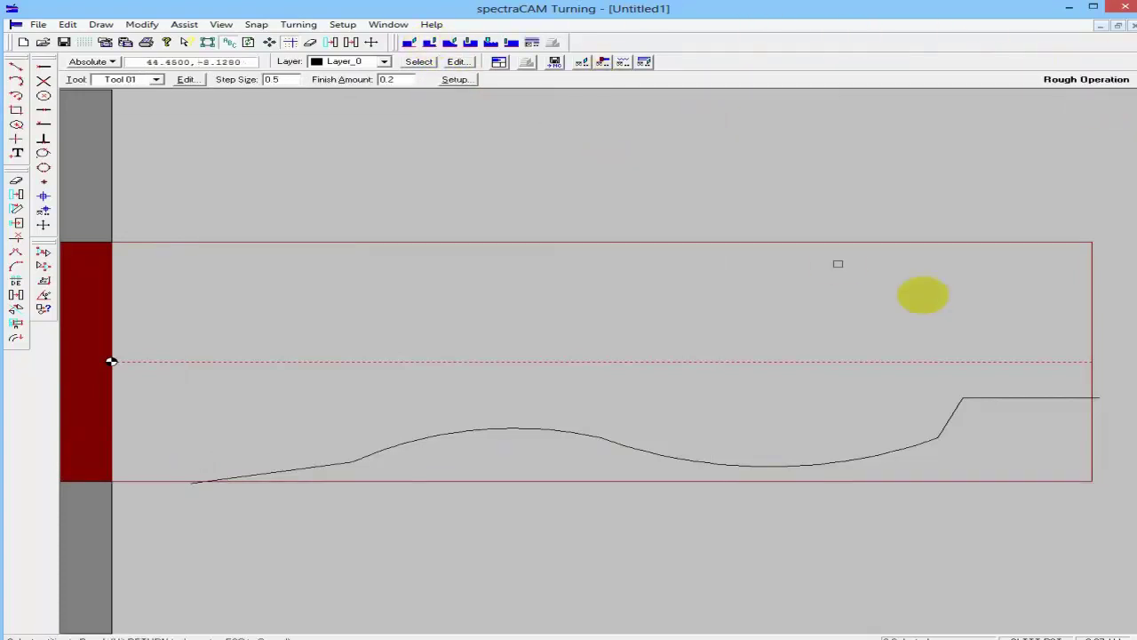
left_click_drag(1107, 373, 157, 541)
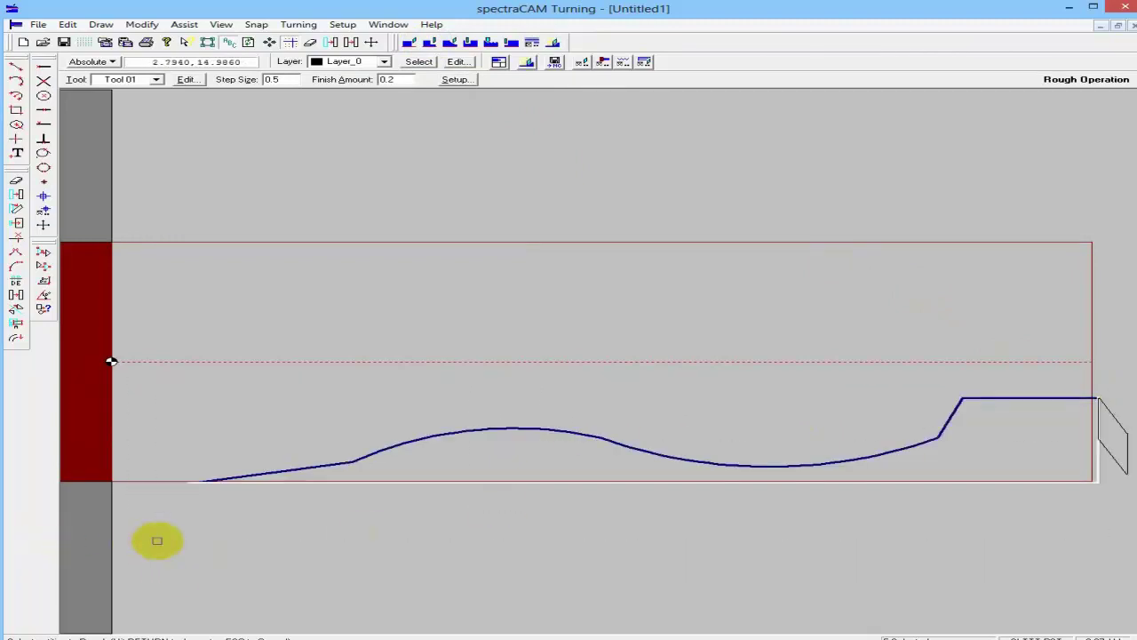
key("Return")
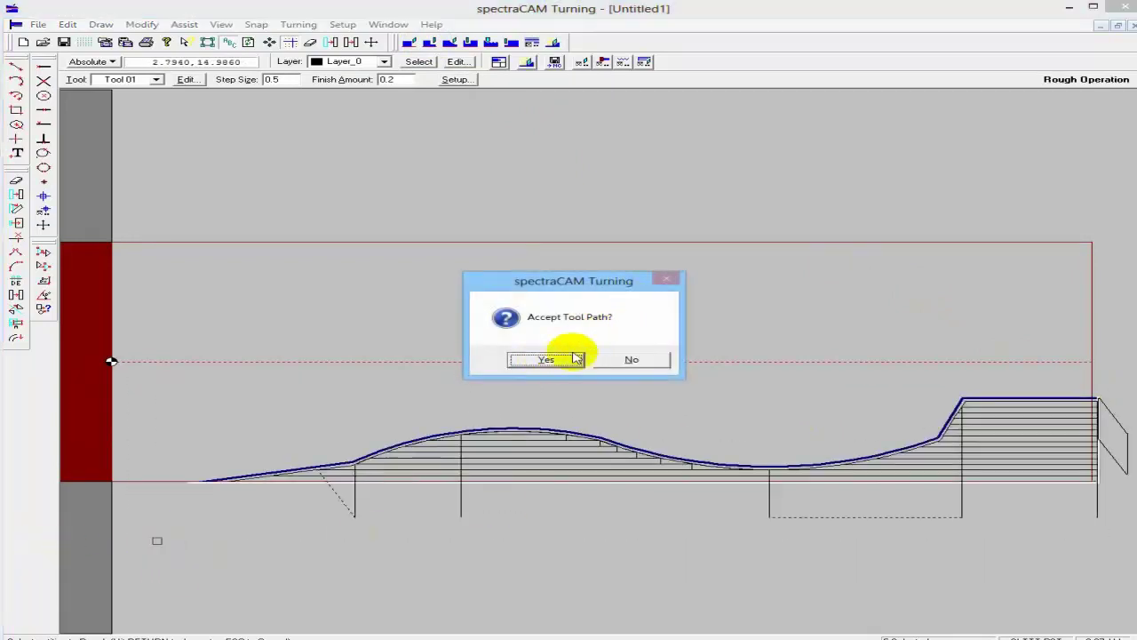
left_click(547, 361)
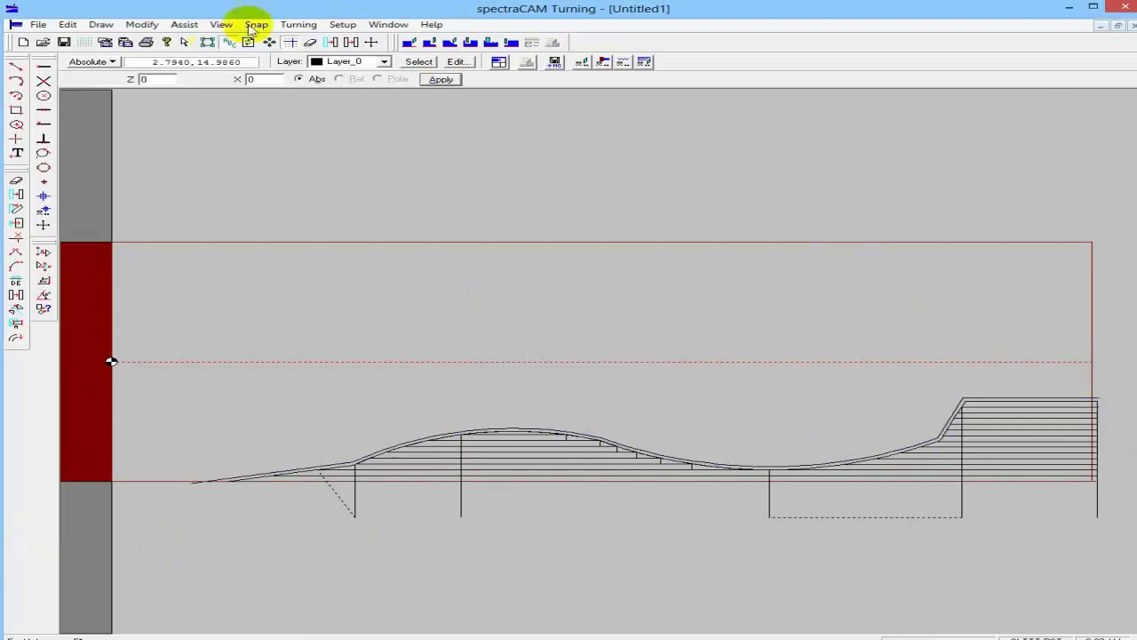
Create and accept a finishing tool path along the same profile using Tool 01 and finish amount 0.
left_click(449, 42)
left_click(545, 355)
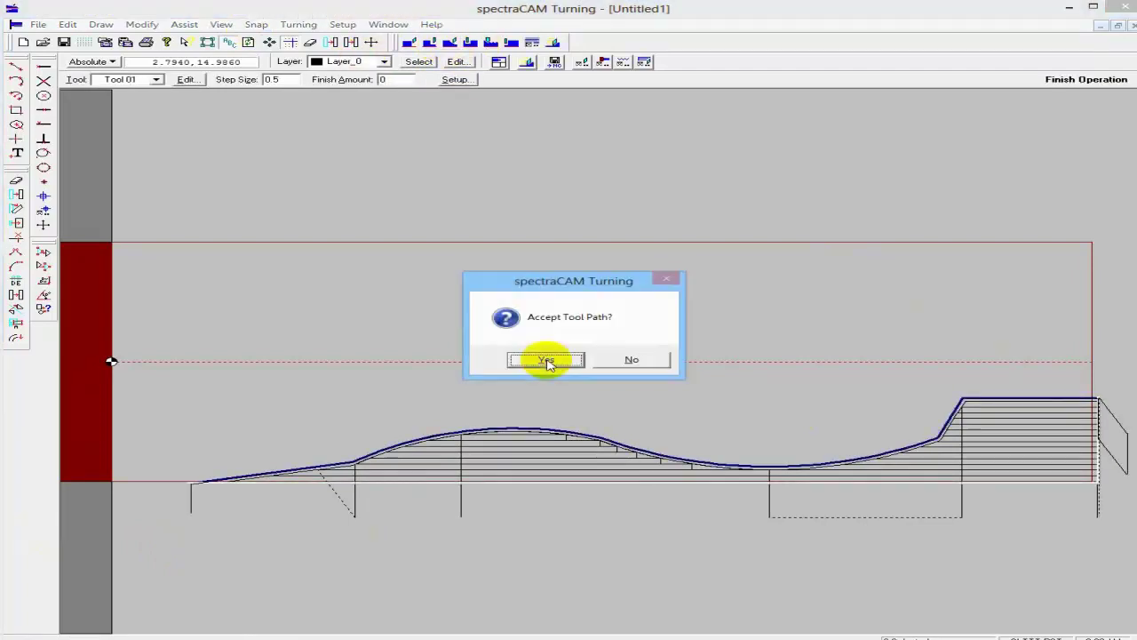
left_click(527, 358)
Save the NC program on the Desktop under the name test as an NC file.
left_click(39, 25)
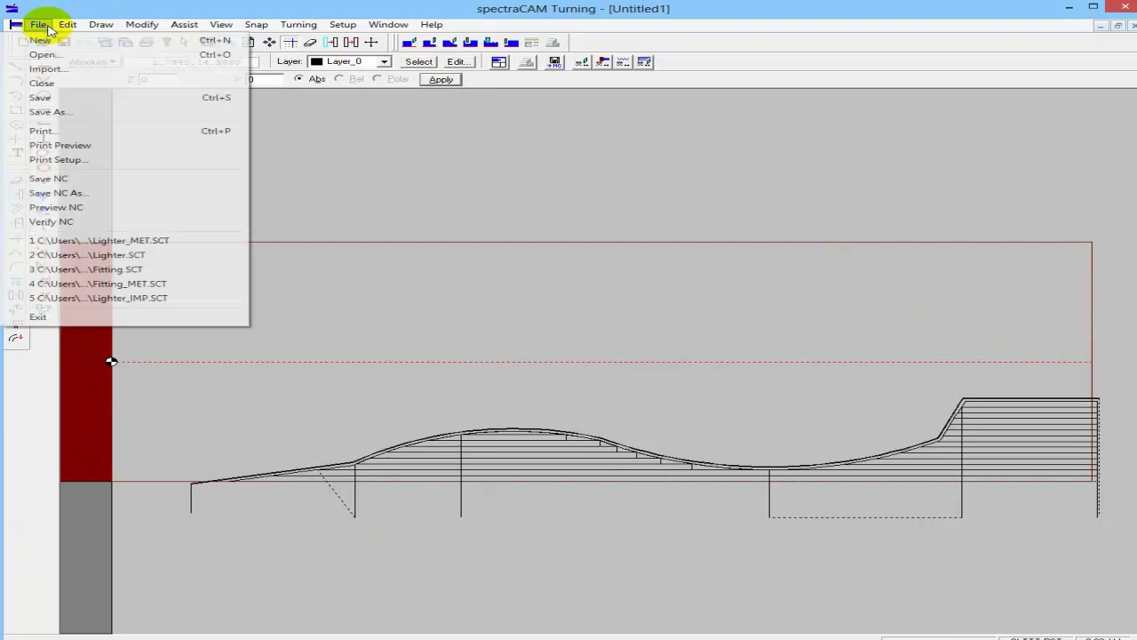
left_click(82, 196)
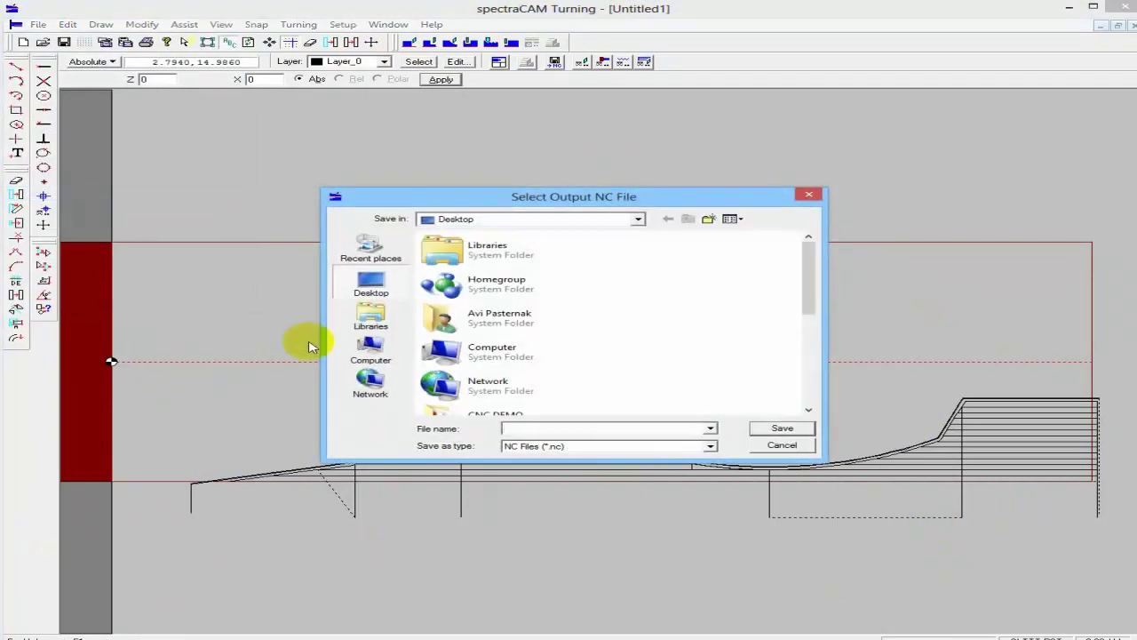
type("t")
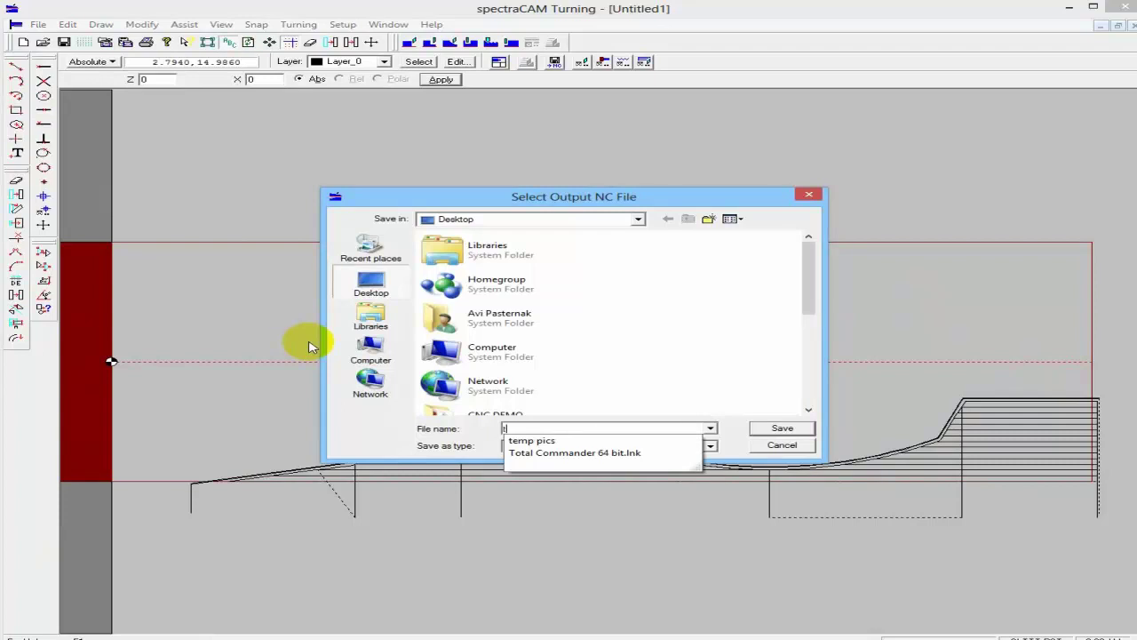
type("est")
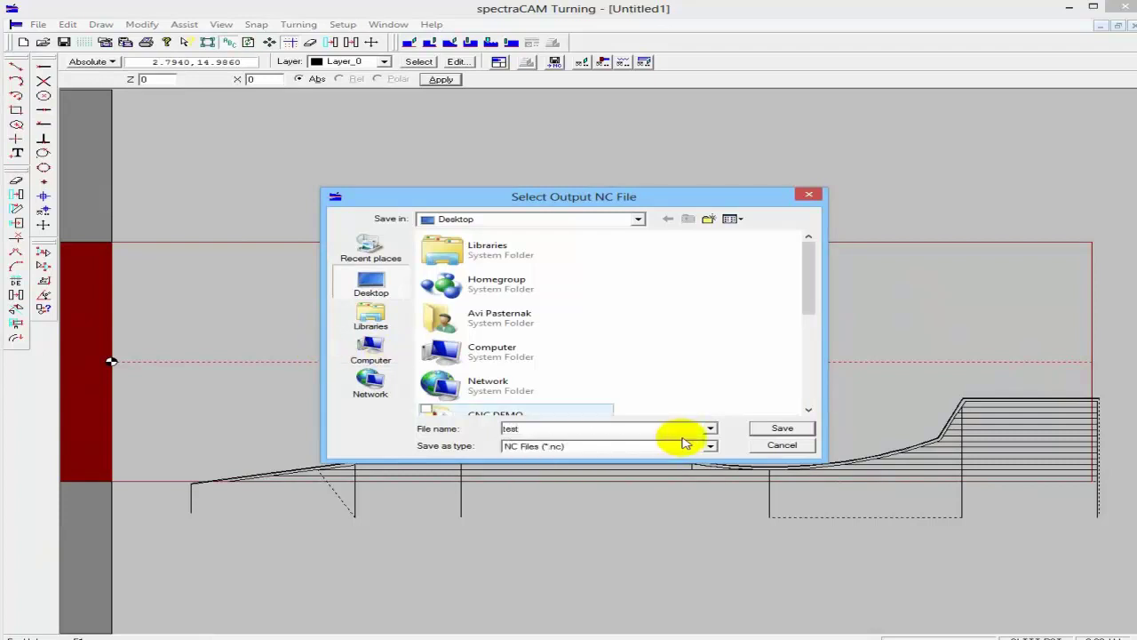
left_click(757, 430)
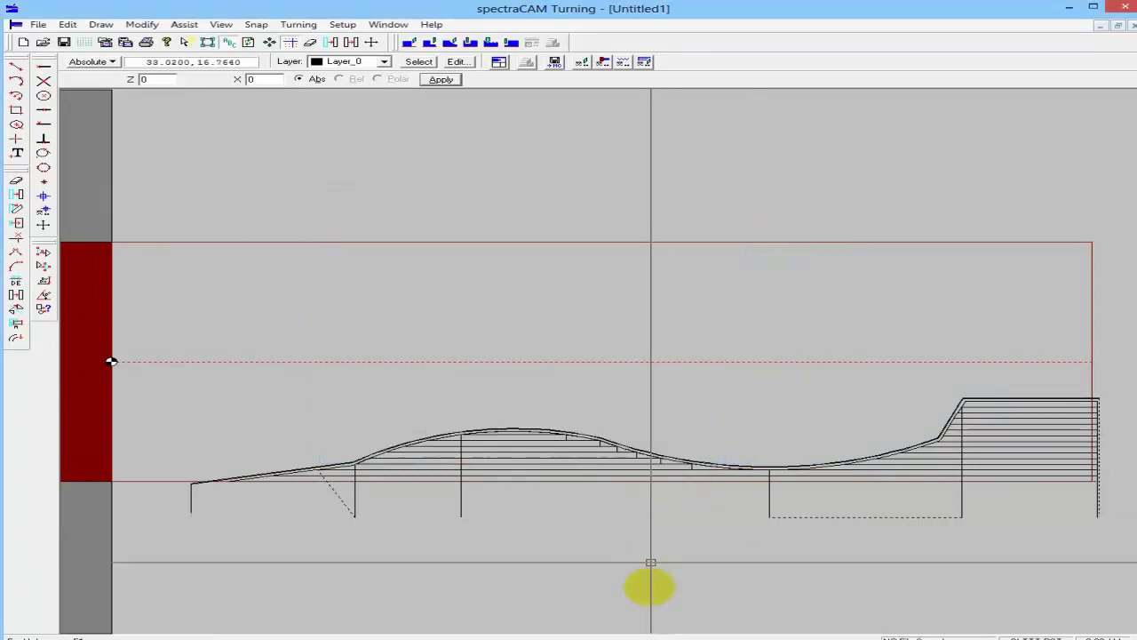
Switch to CNCMotion and open the NC program test.nc from the Desktop.
mouse_move(647, 636)
left_click(669, 595)
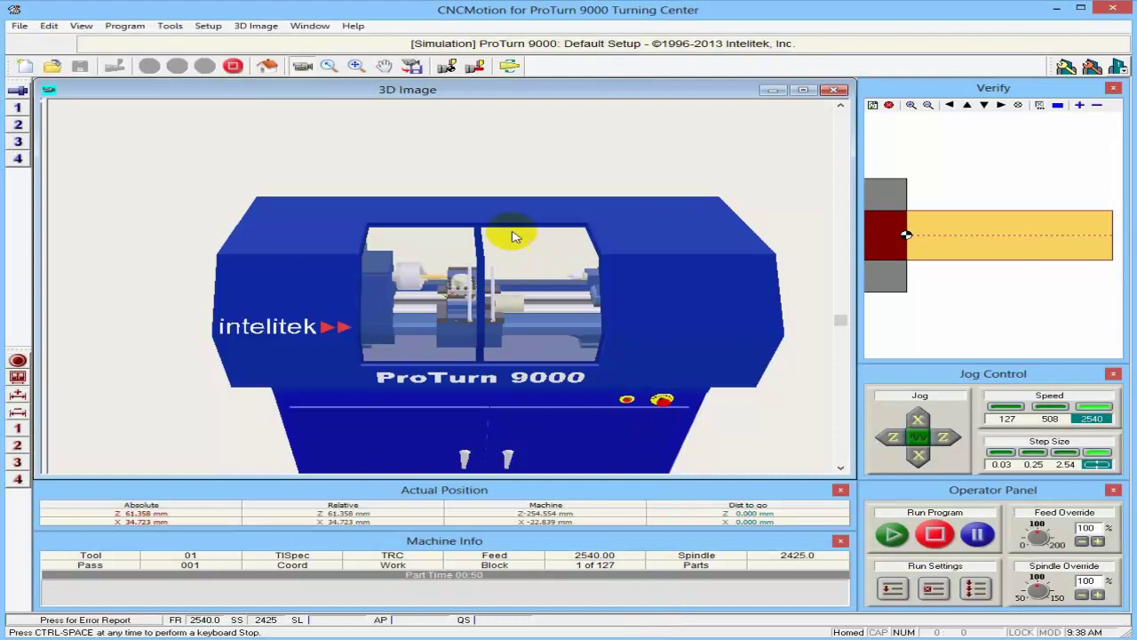
left_click(53, 67)
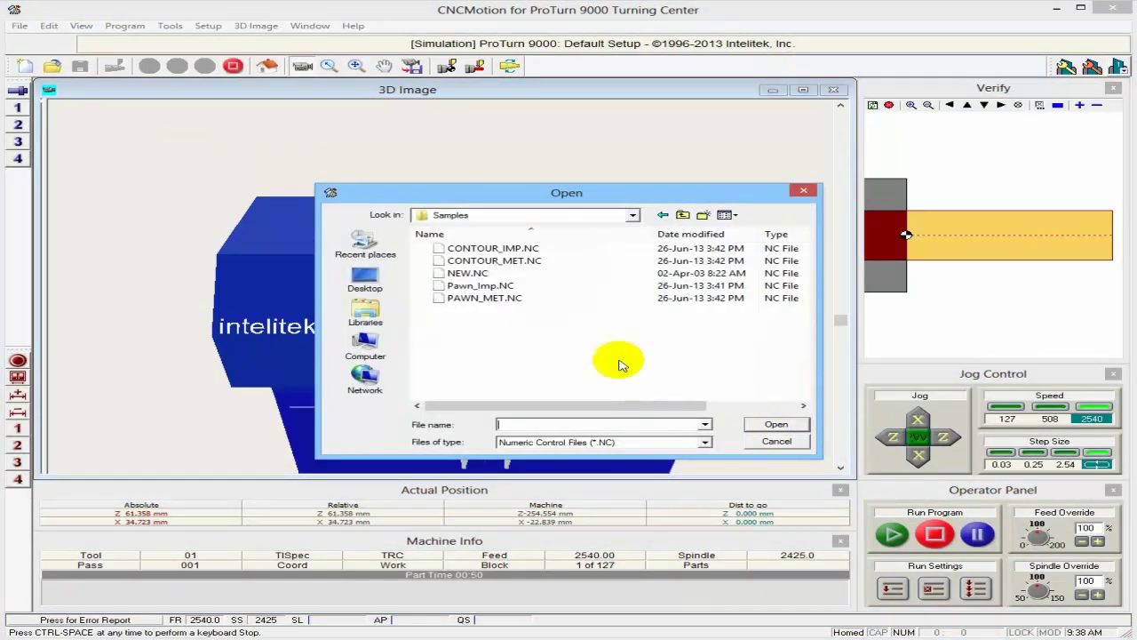
left_click(368, 280)
left_click_drag(810, 286, 798, 374)
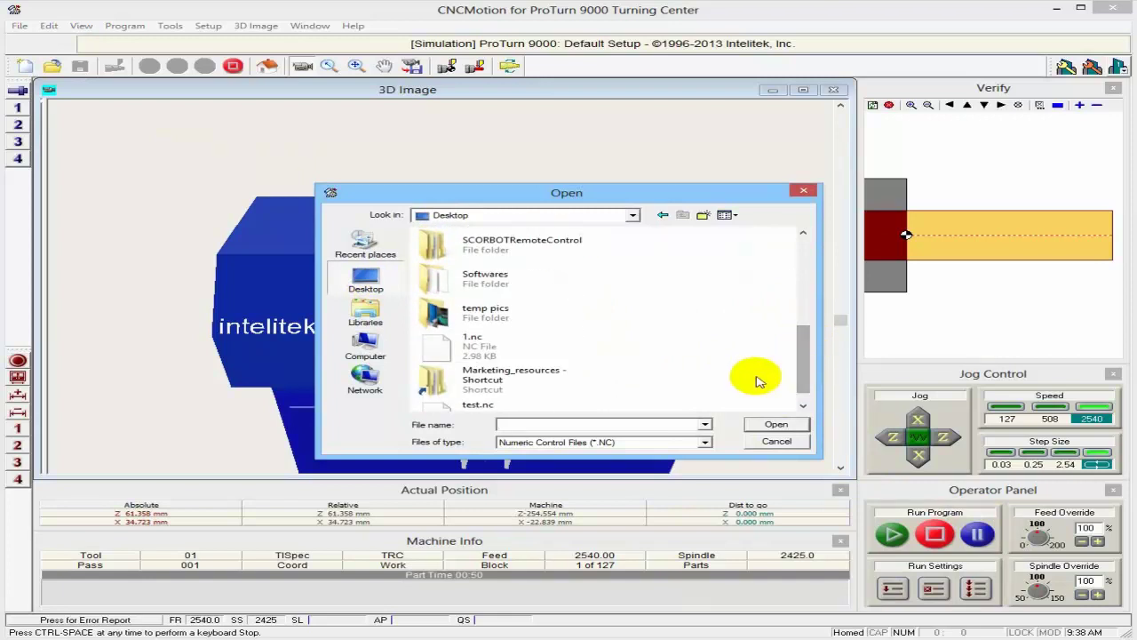
double_click(471, 405)
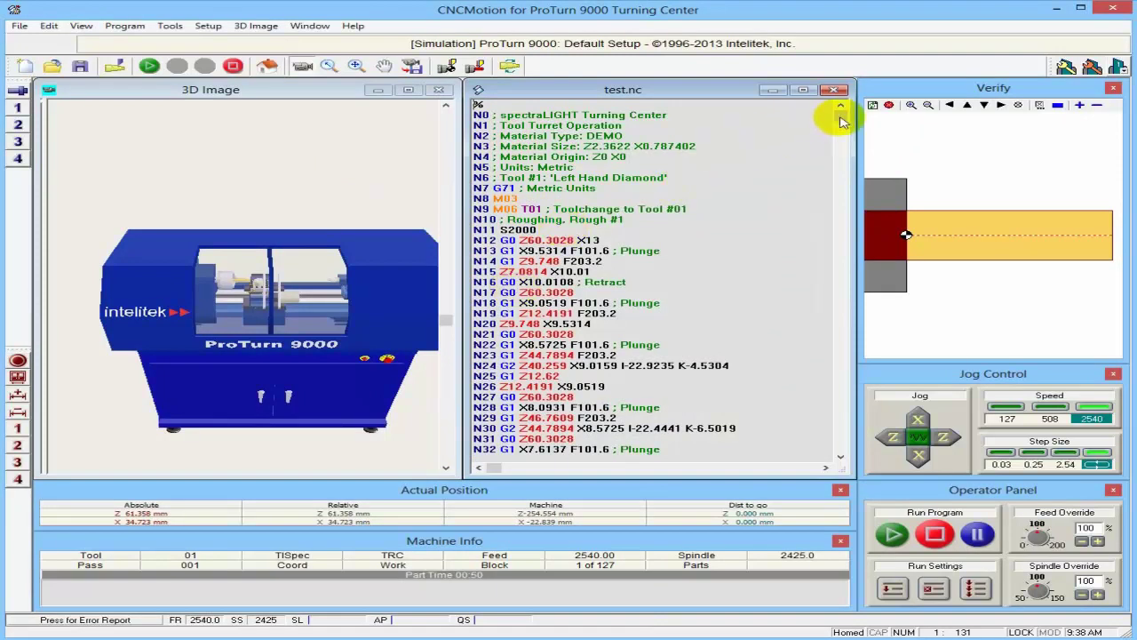
Start the graphical verification of test.nc from line 1 and continue past the Tool 1 insertion.
left_click_drag(843, 119, 862, 107)
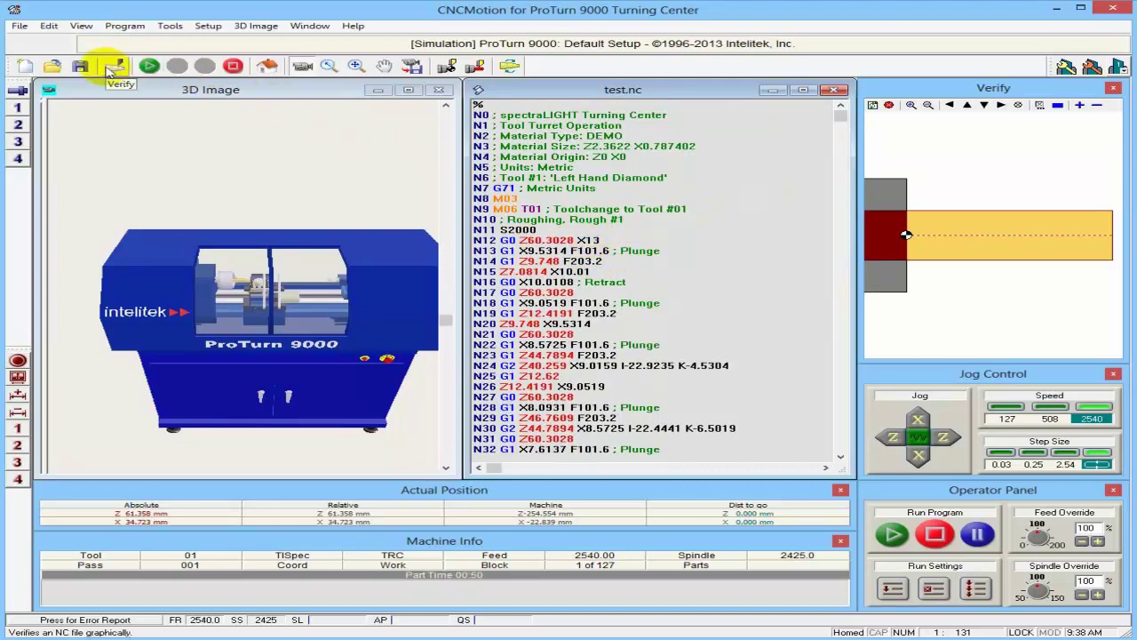
left_click(114, 71)
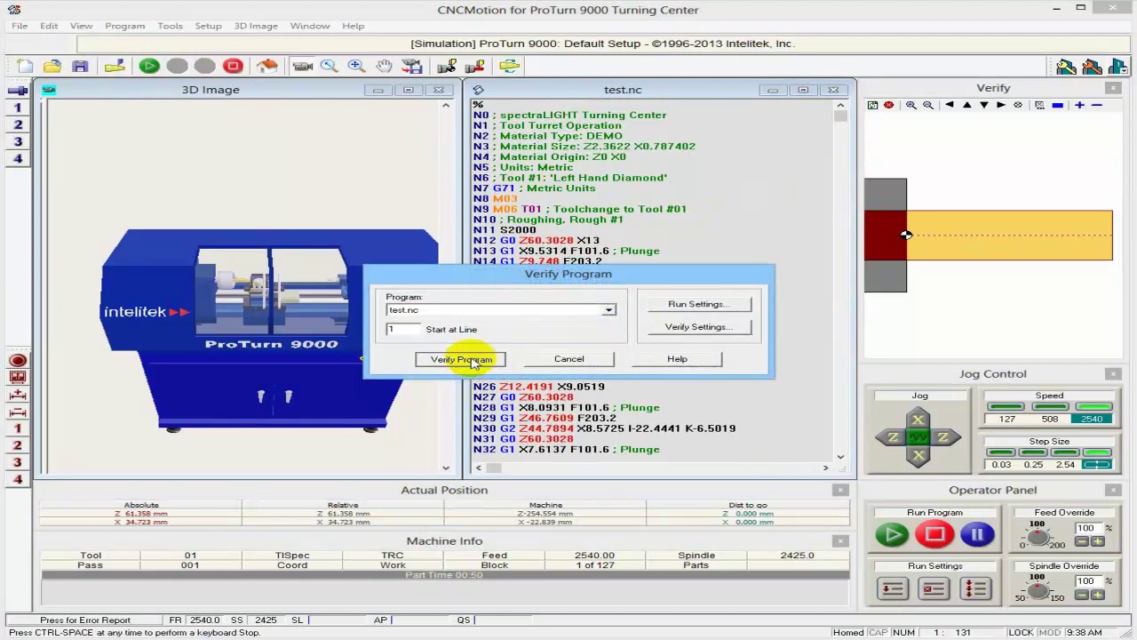
left_click(462, 359)
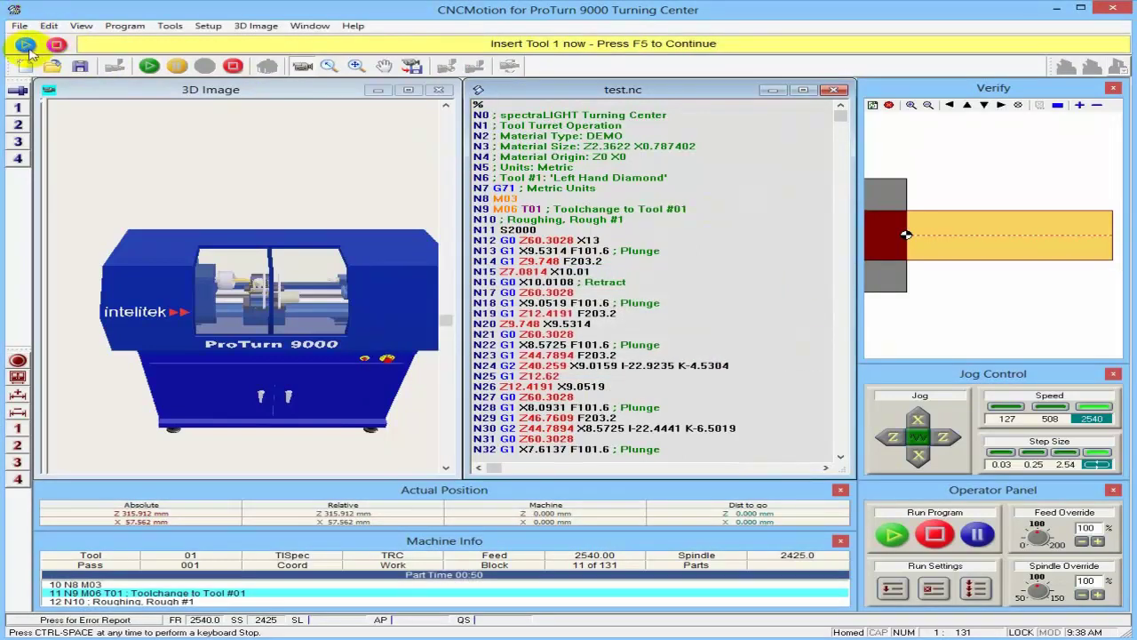
left_click(25, 45)
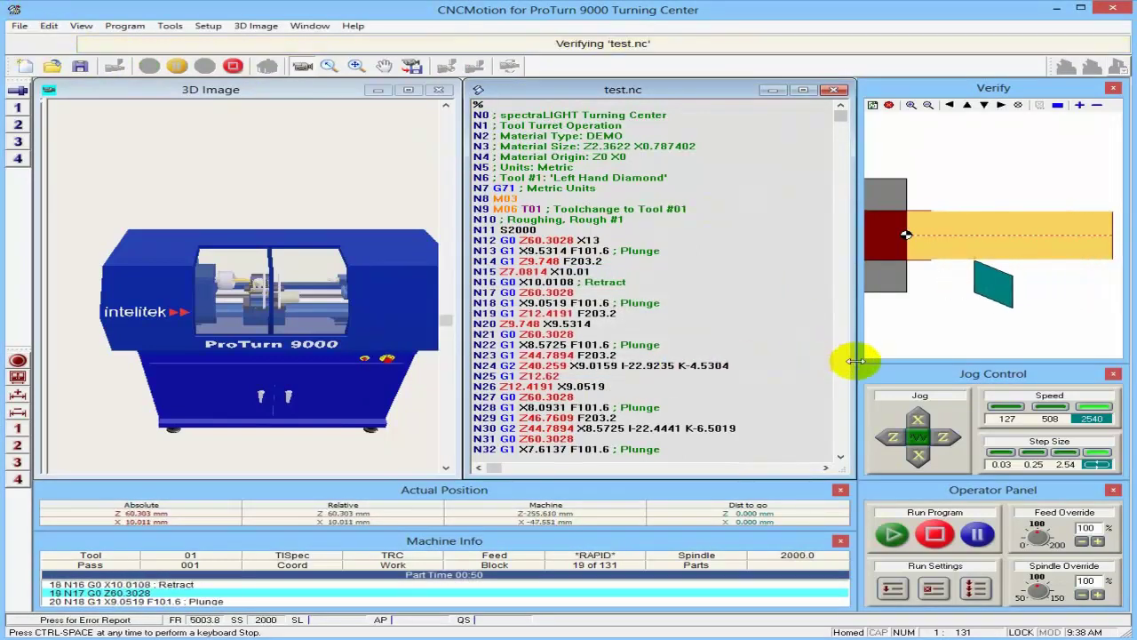
Enlarge the Verify view, speed up the verification display and let the program run to its end.
left_click_drag(857, 360, 352, 523)
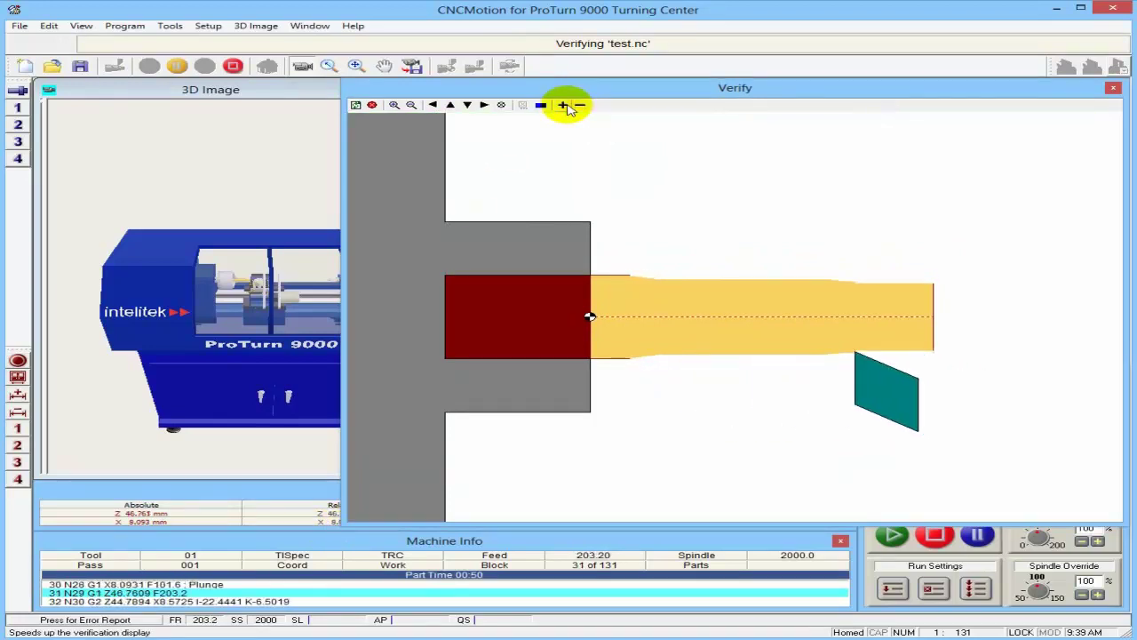
left_click(566, 106)
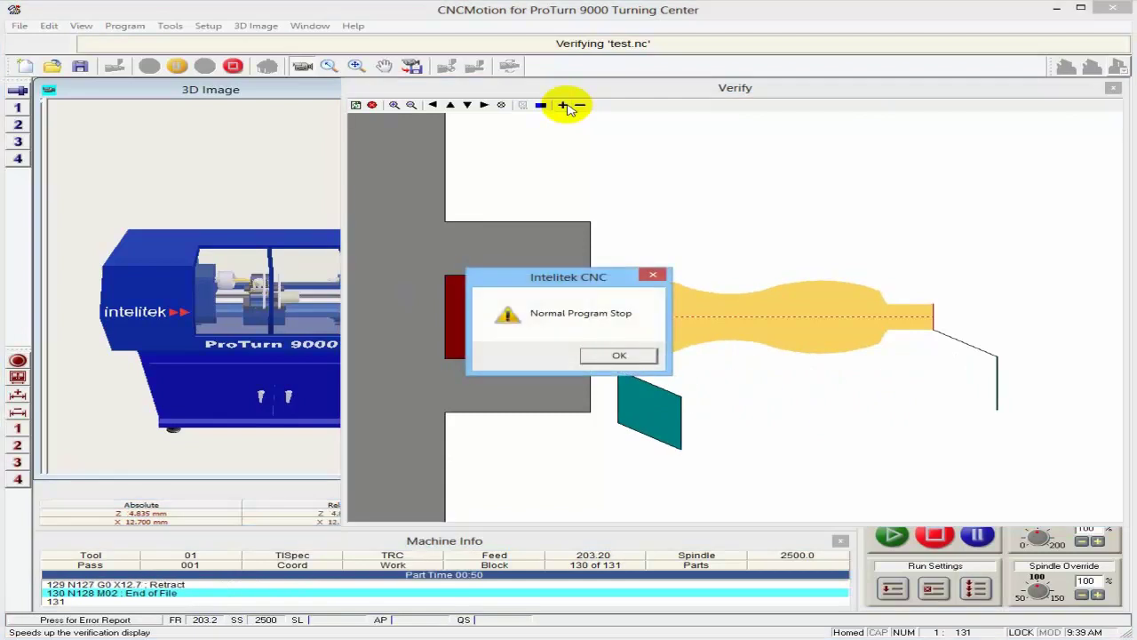
left_click(620, 357)
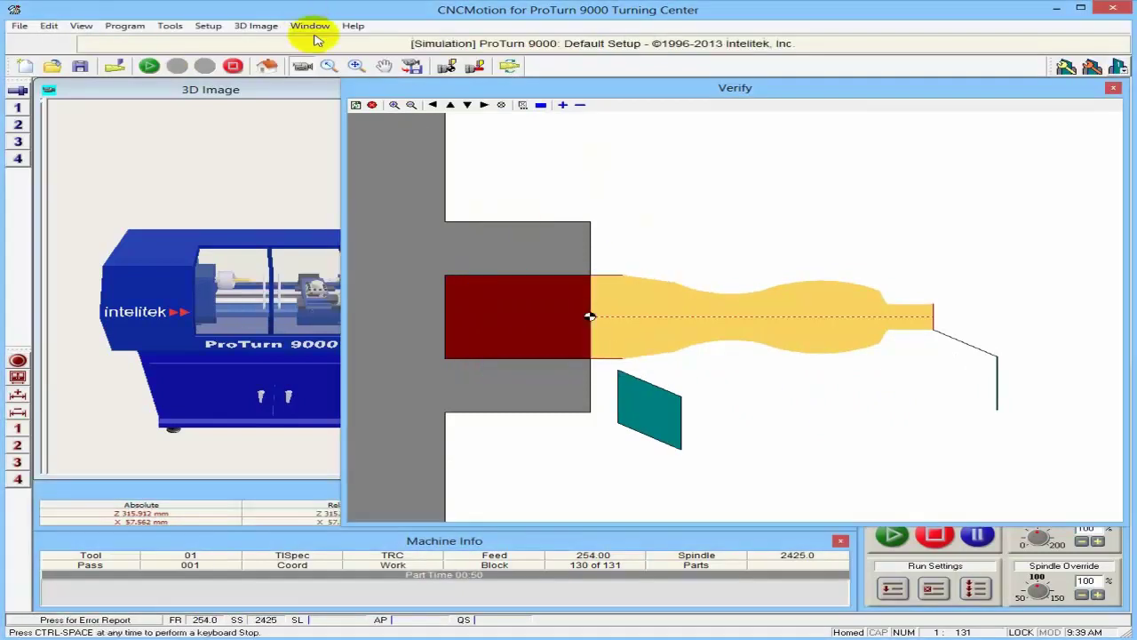
Rearrange the windows so the 3D image and test.nc are side by side beside a small Verify view.
left_click(316, 27)
left_click(297, 63)
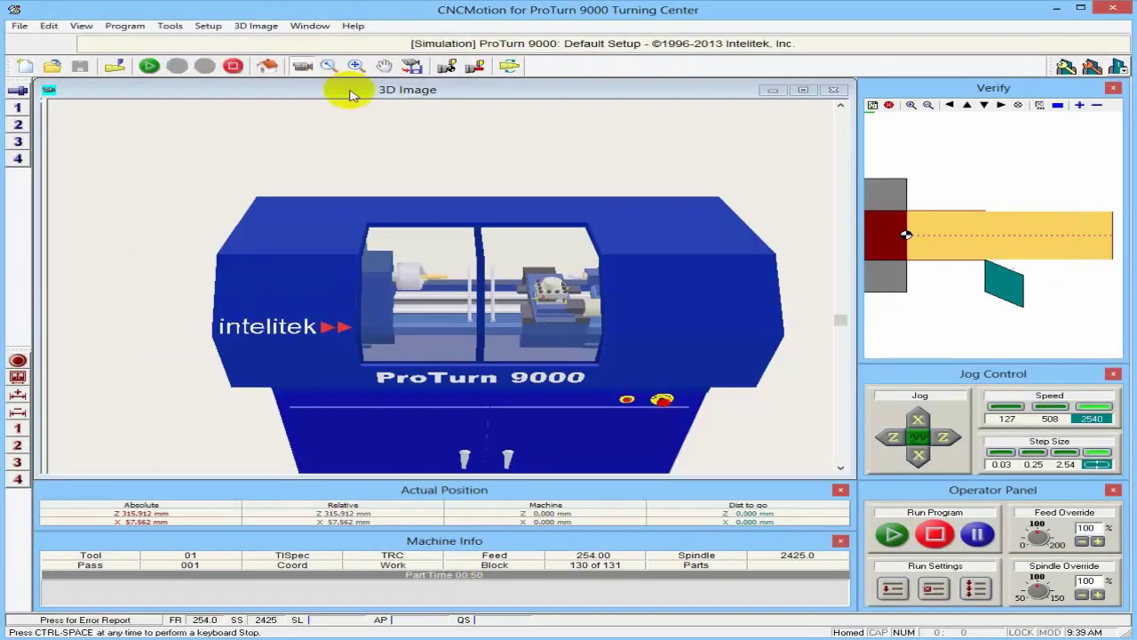
left_click(312, 26)
left_click(297, 74)
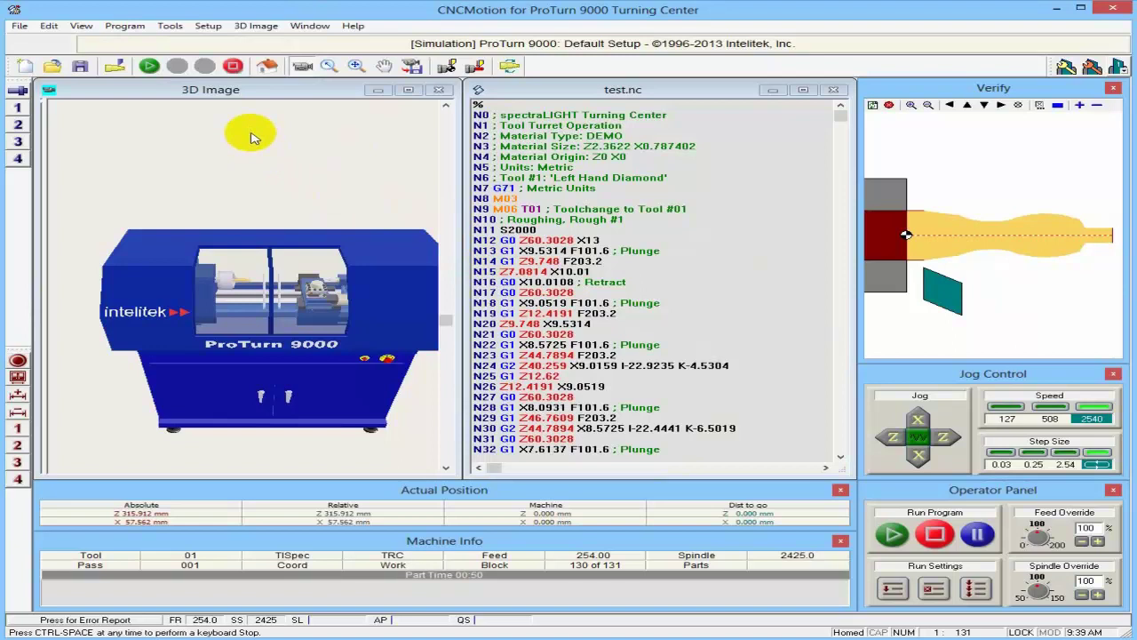
Quick-home the lathe and run test.nc from line 1.
left_click(269, 68)
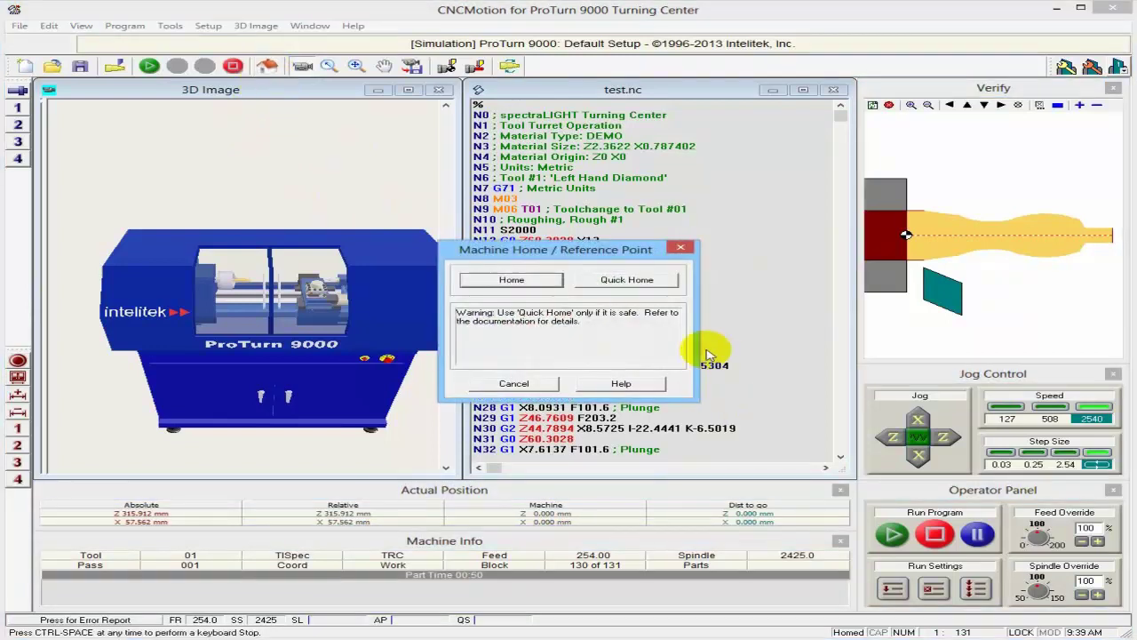
left_click(627, 279)
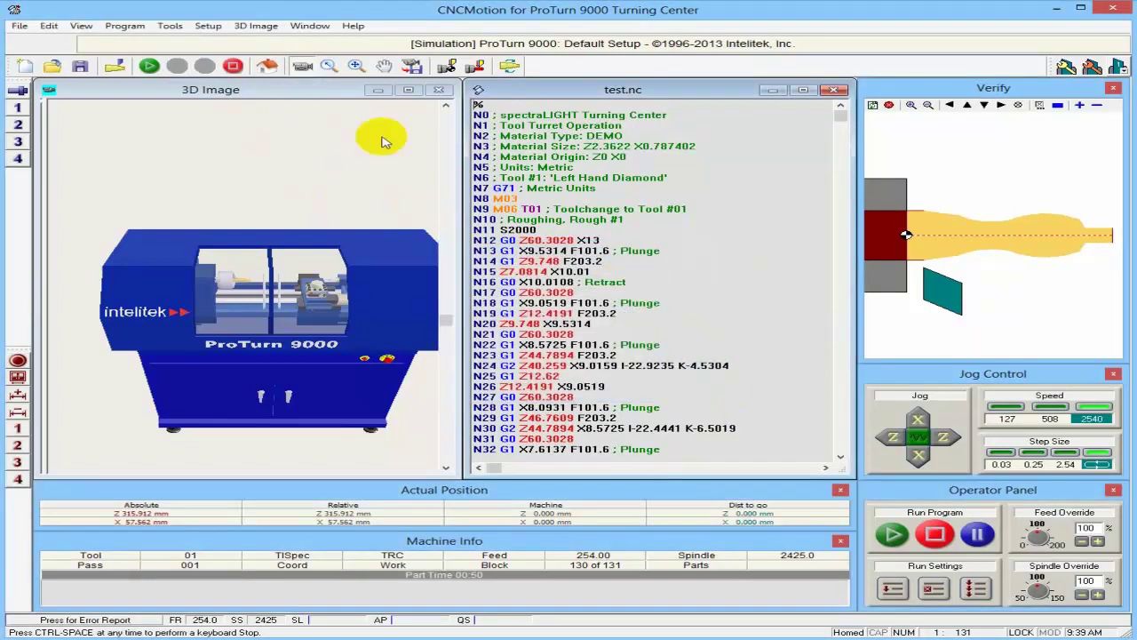
left_click(150, 66)
left_click(462, 358)
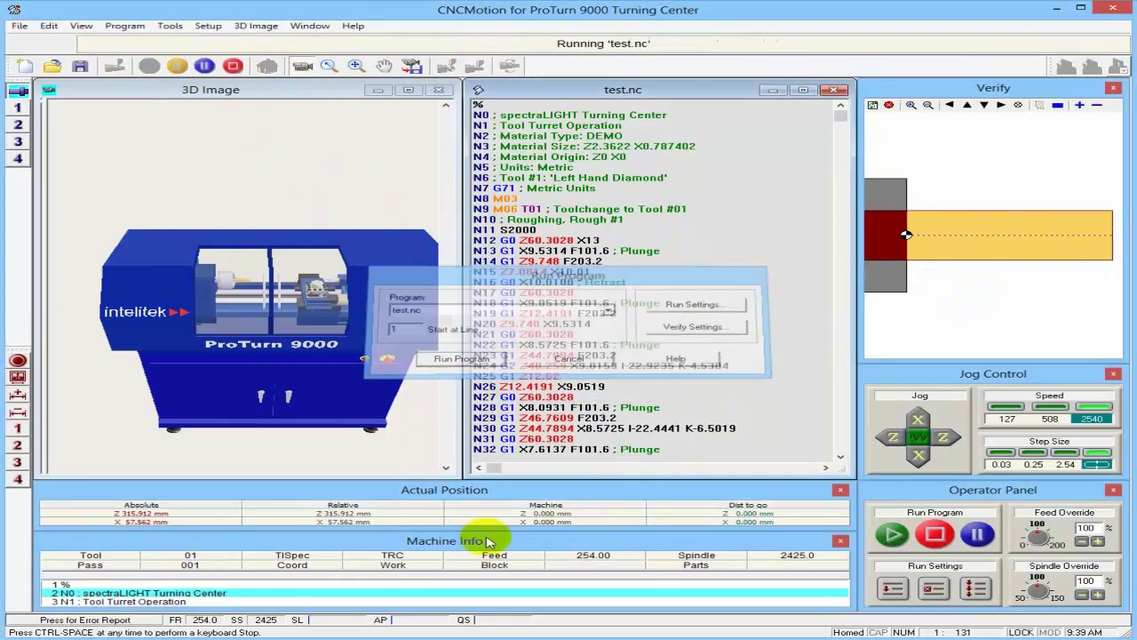
Redirect the 3D camera to a close-up from above of the turret and workpiece during machining.
left_click(329, 64)
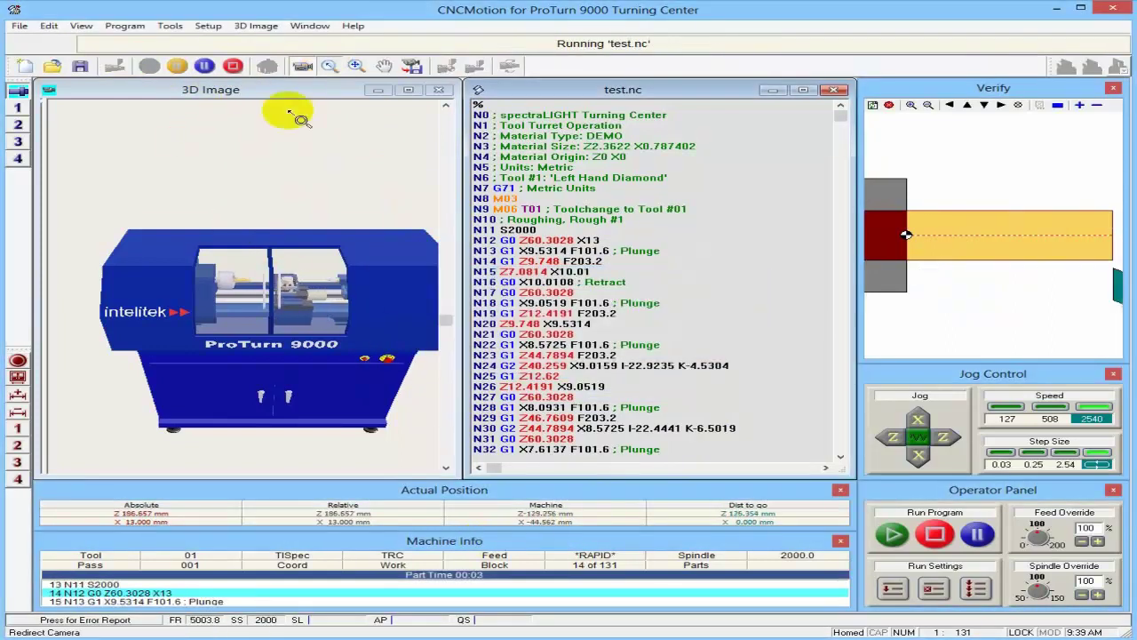
left_click(261, 293)
right_click_drag(274, 318, 258, 246)
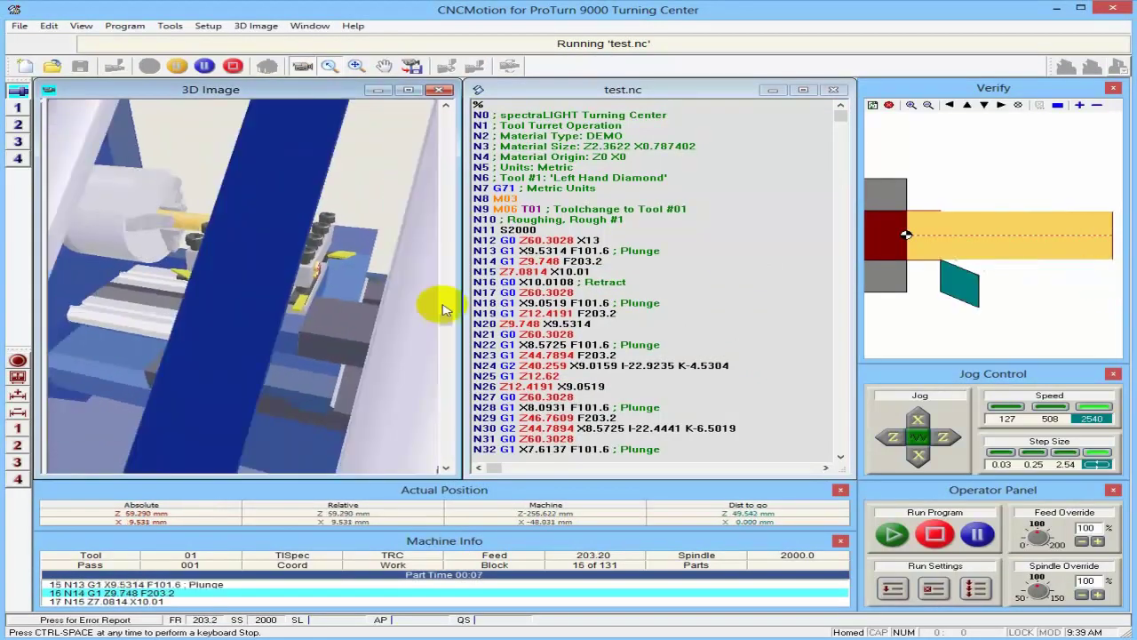
left_click_drag(447, 321, 493, 107)
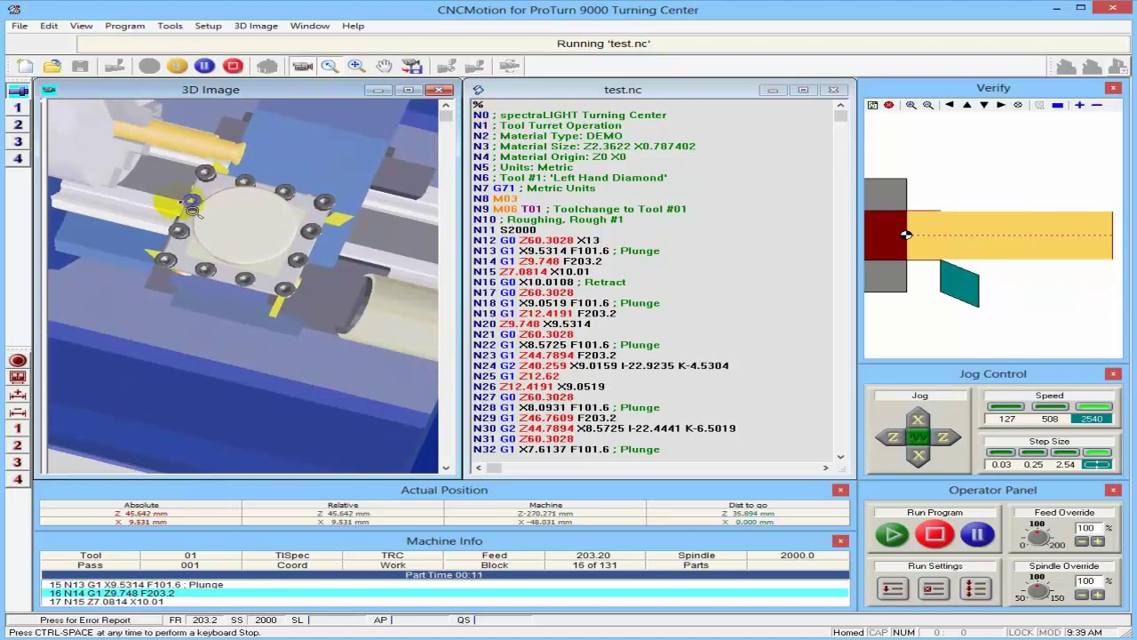
left_click_drag(220, 178, 195, 192)
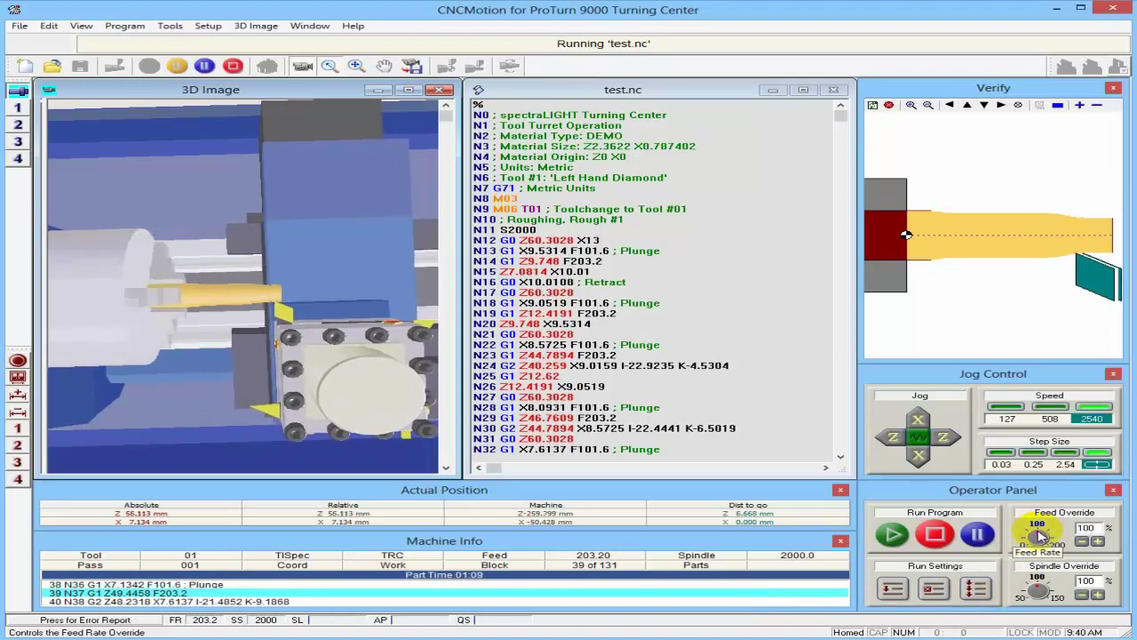
Raise the feed override to 145% during the run and return it to 100%.
left_click(1100, 542)
left_click(1100, 542)
left_click(1100, 542)
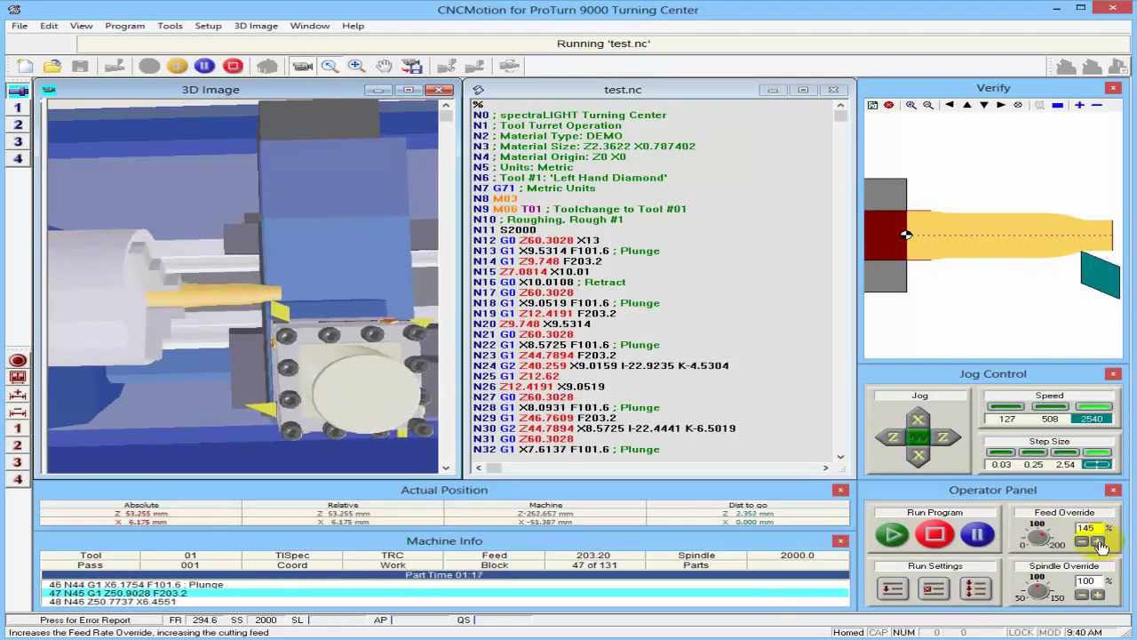
left_click(1081, 541)
left_click(1081, 541)
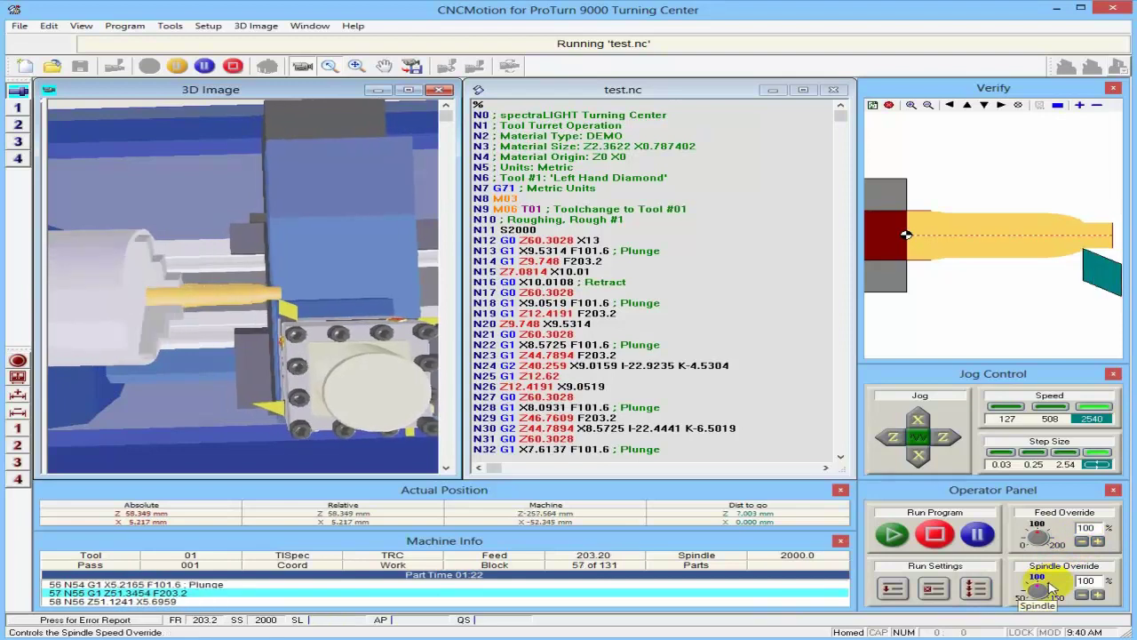
Raise the spindle override to 120% during the run and return it to 100%.
left_click(1099, 595)
left_click(1093, 595)
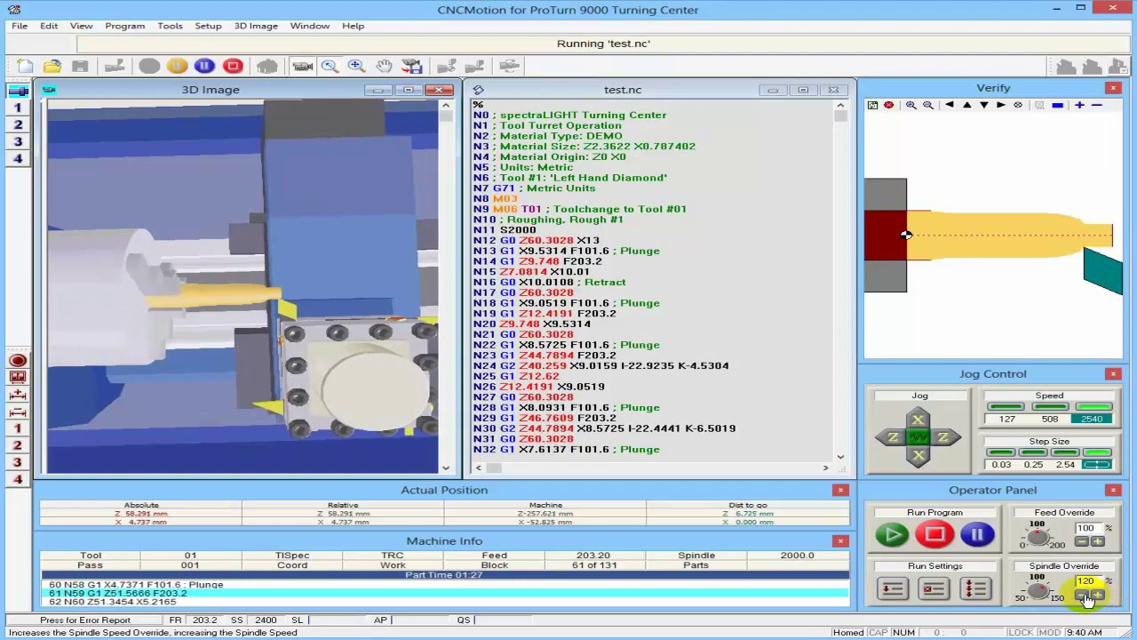
left_click(1083, 595)
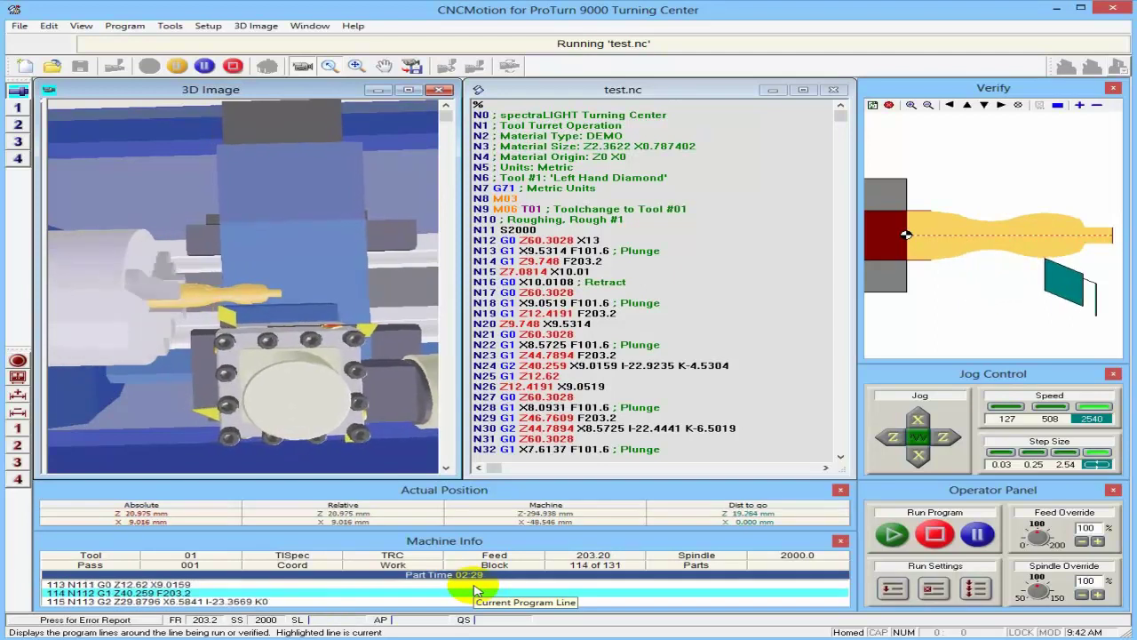
Turn the 3D camera to a low side view of the chuck, workpiece and numbered tool turret.
left_click_drag(264, 245, 237, 375)
left_click_drag(443, 117, 428, 367)
left_click_drag(346, 388, 368, 240)
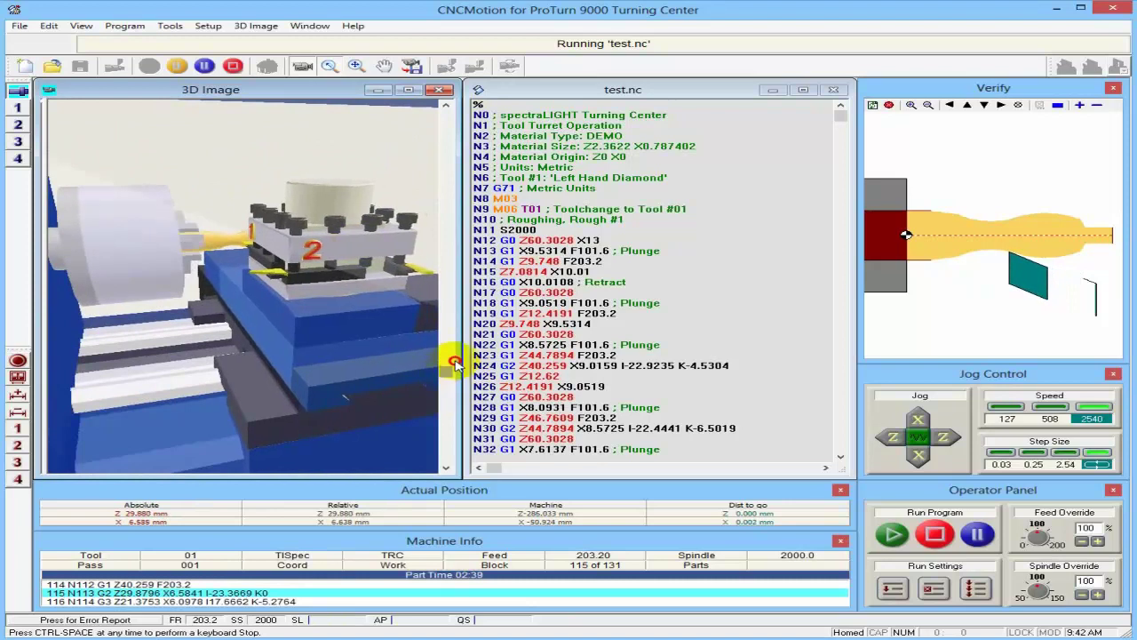
Raise the 3D camera to an overhead view for the rest of the run and acknowledge the program stop.
left_click_drag(453, 362, 446, 178)
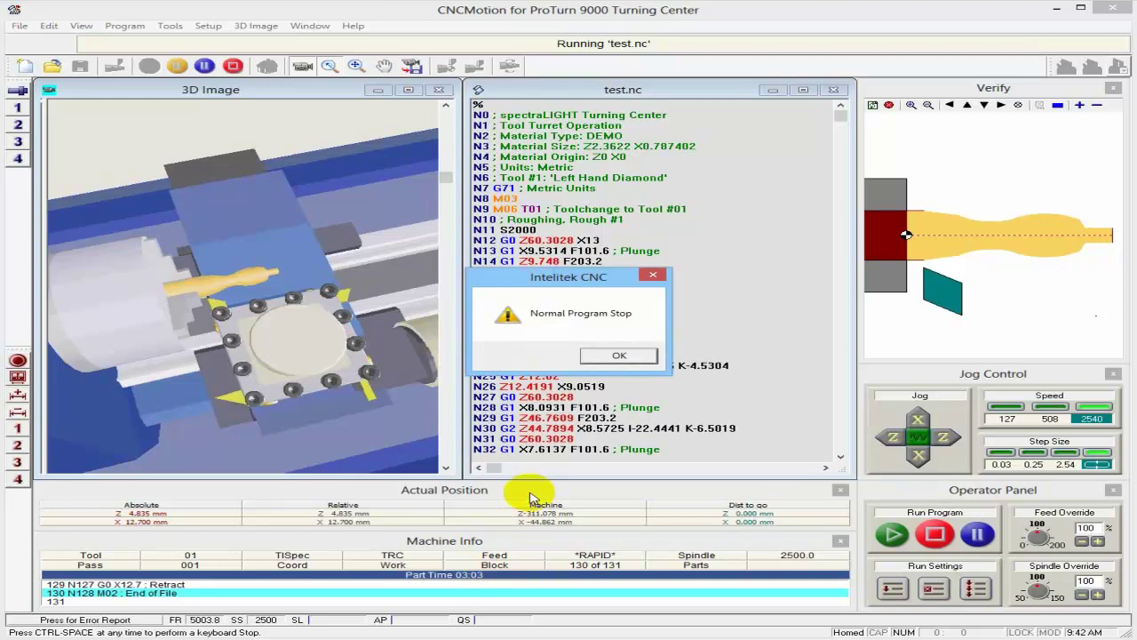
left_click(619, 356)
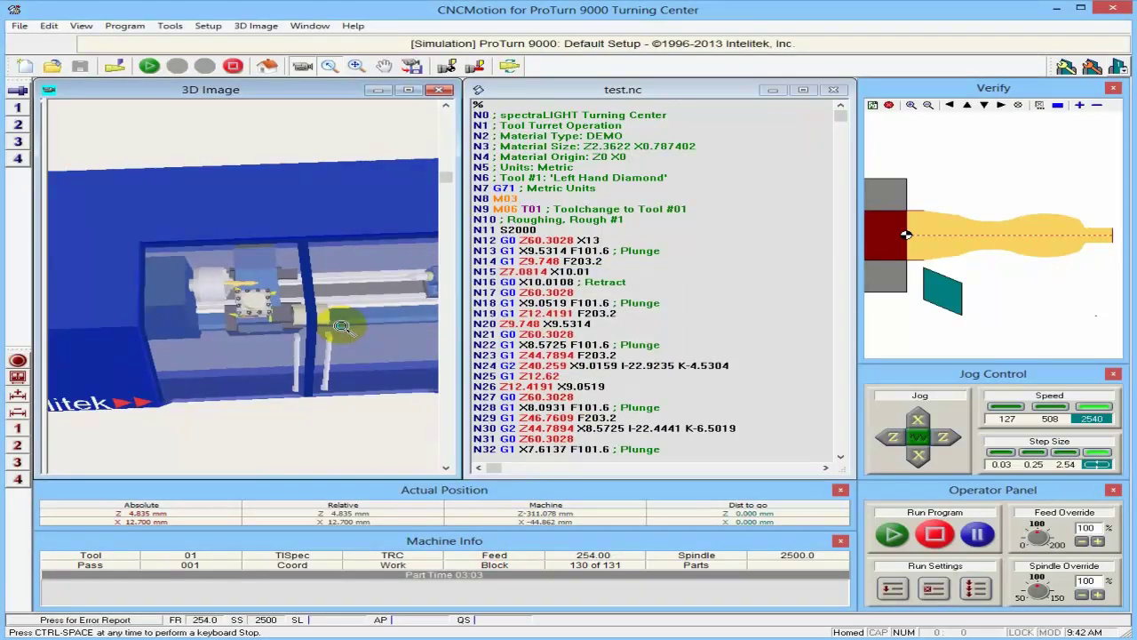
left_click_drag(341, 326, 339, 340)
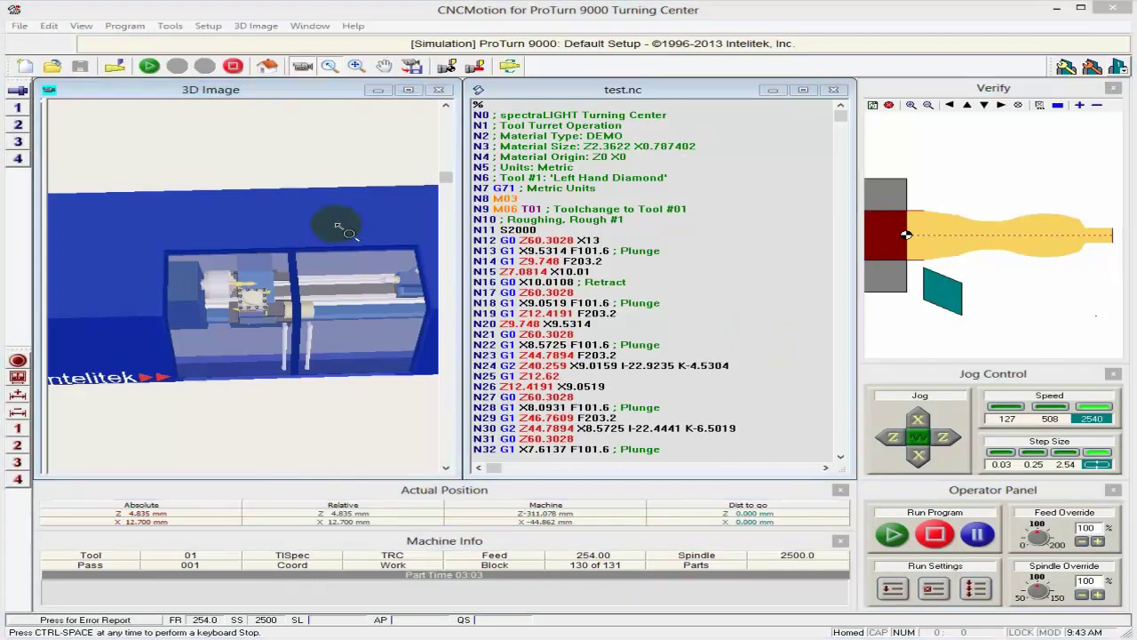
Switch from the CNC screen to the Fanuc control screen and enlarge the machine in its 3D view.
left_click(307, 25)
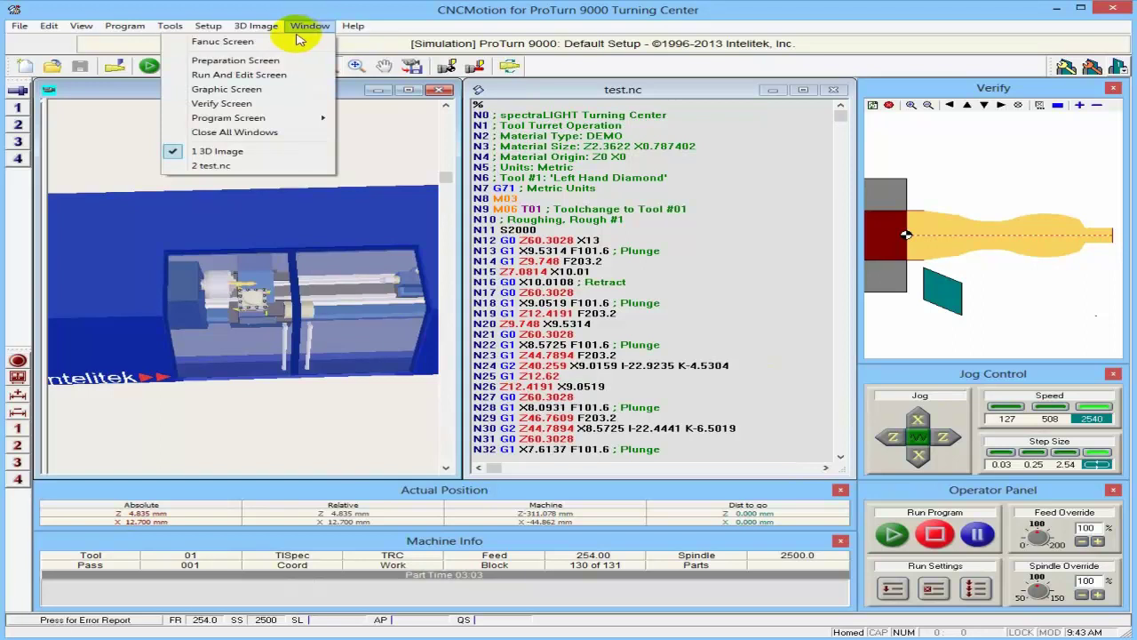
left_click(285, 41)
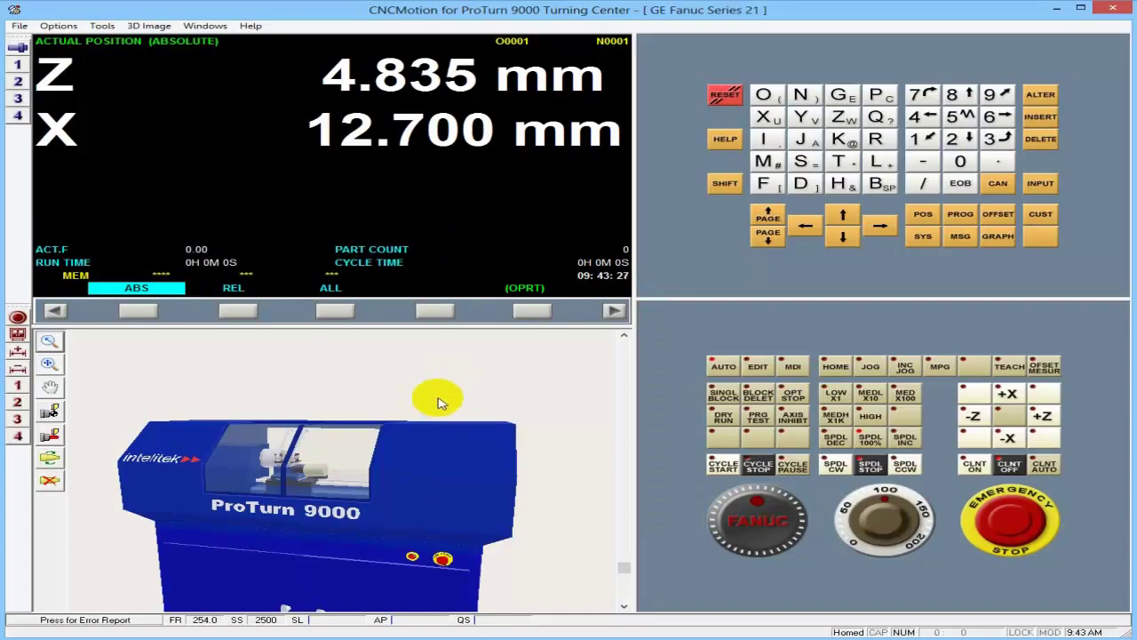
left_click_drag(399, 477, 425, 447)
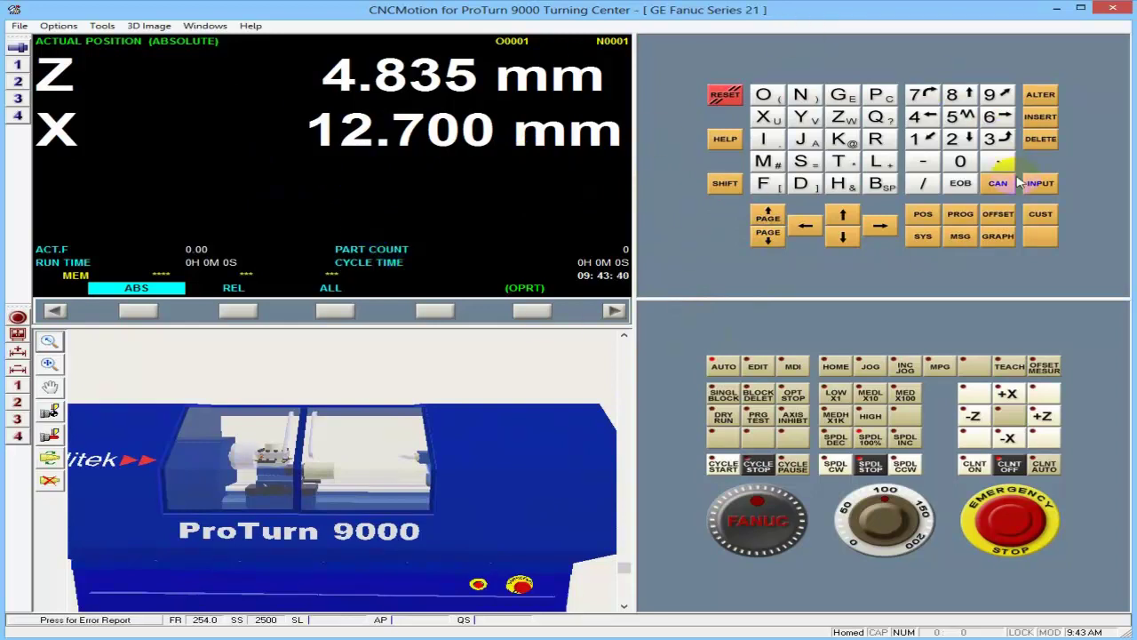
left_click(775, 101)
left_click(967, 177)
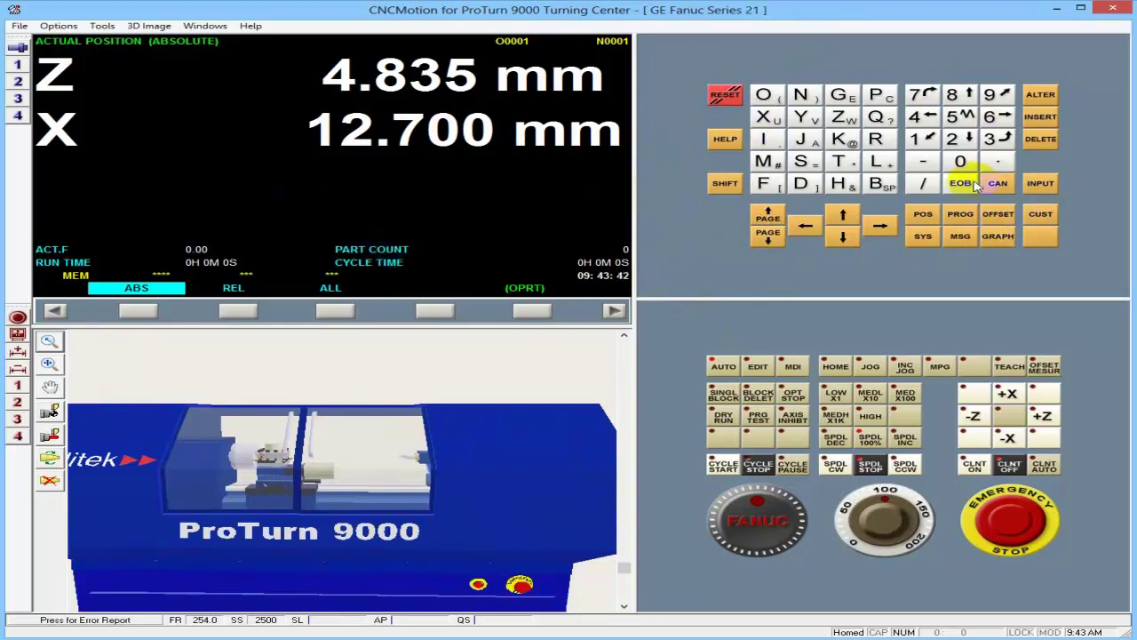
Display the program listing on the Fanuc control, followed by the absolute, relative and all-positions read-outs.
left_click(959, 216)
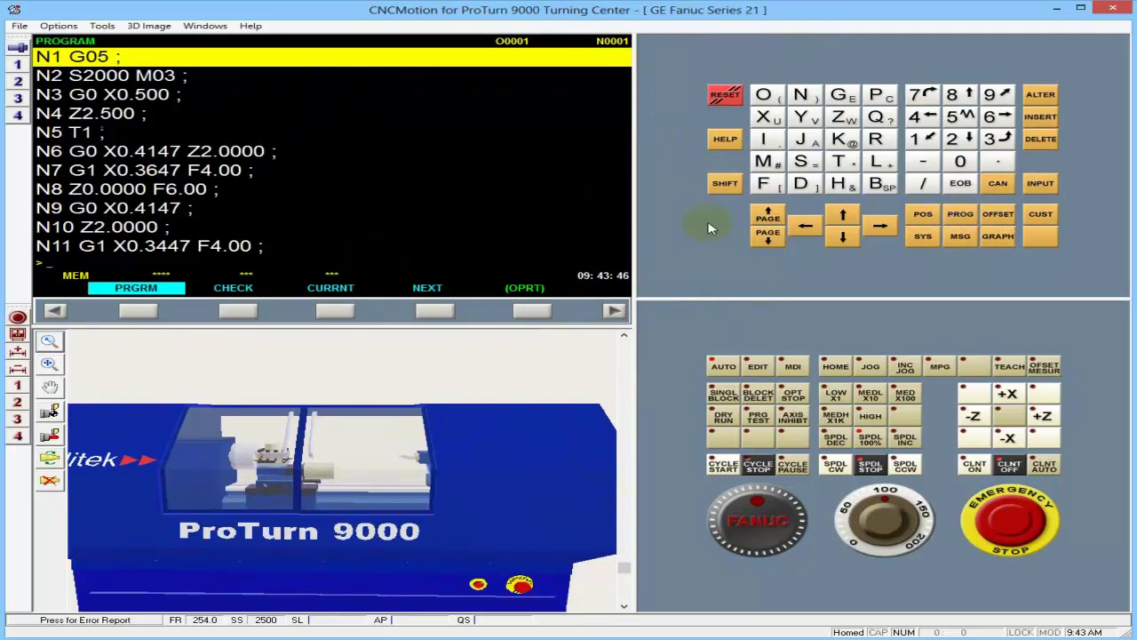
left_click(922, 216)
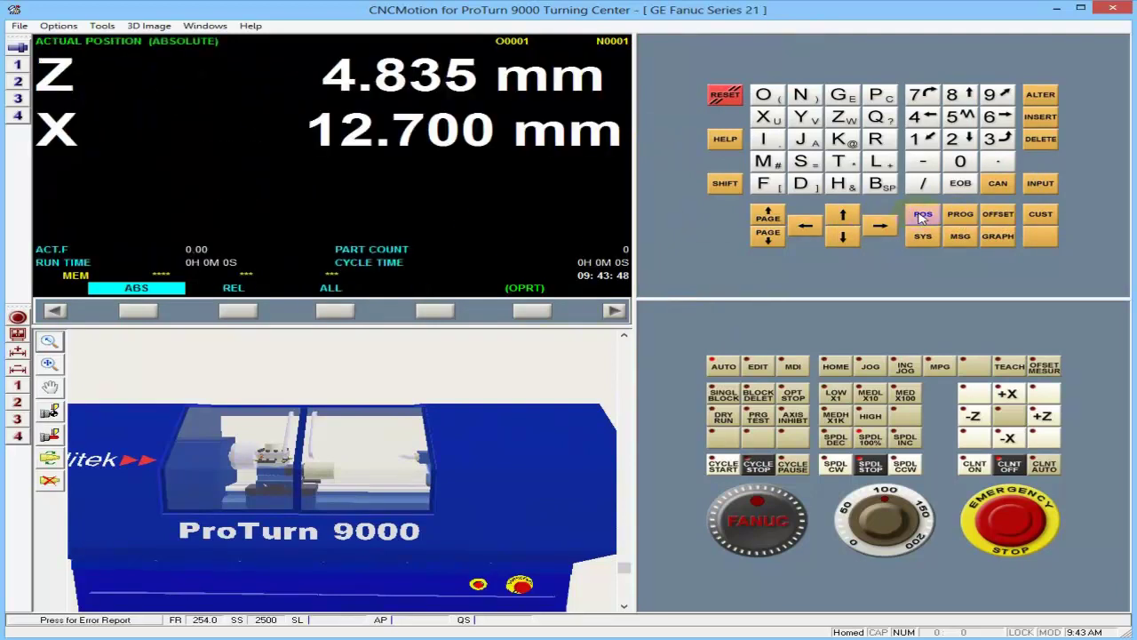
left_click(249, 312)
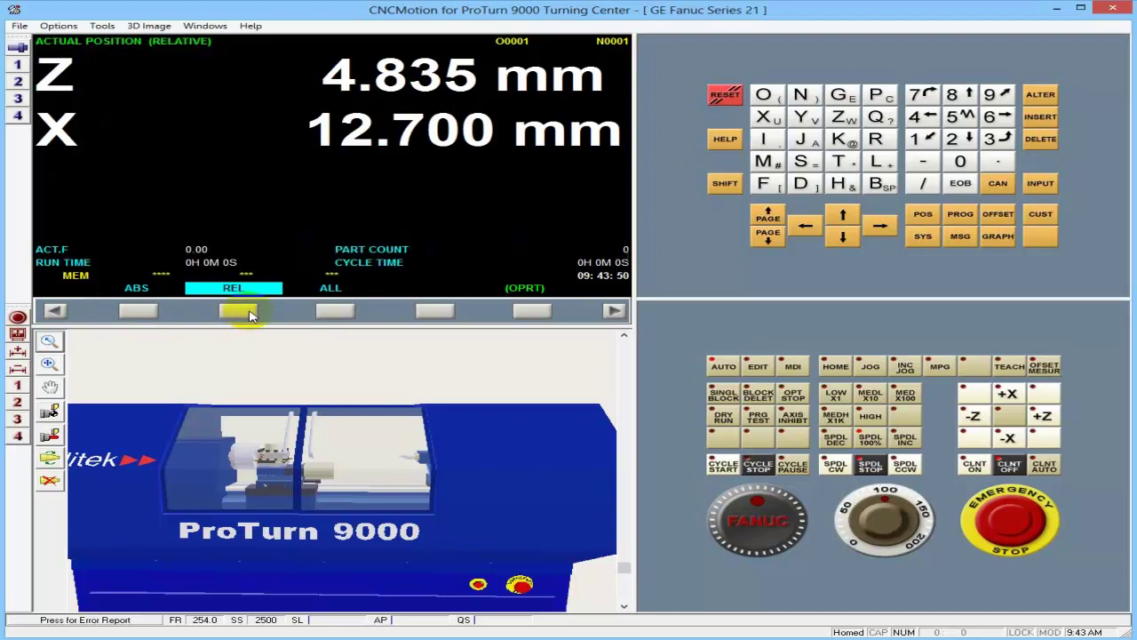
left_click(336, 311)
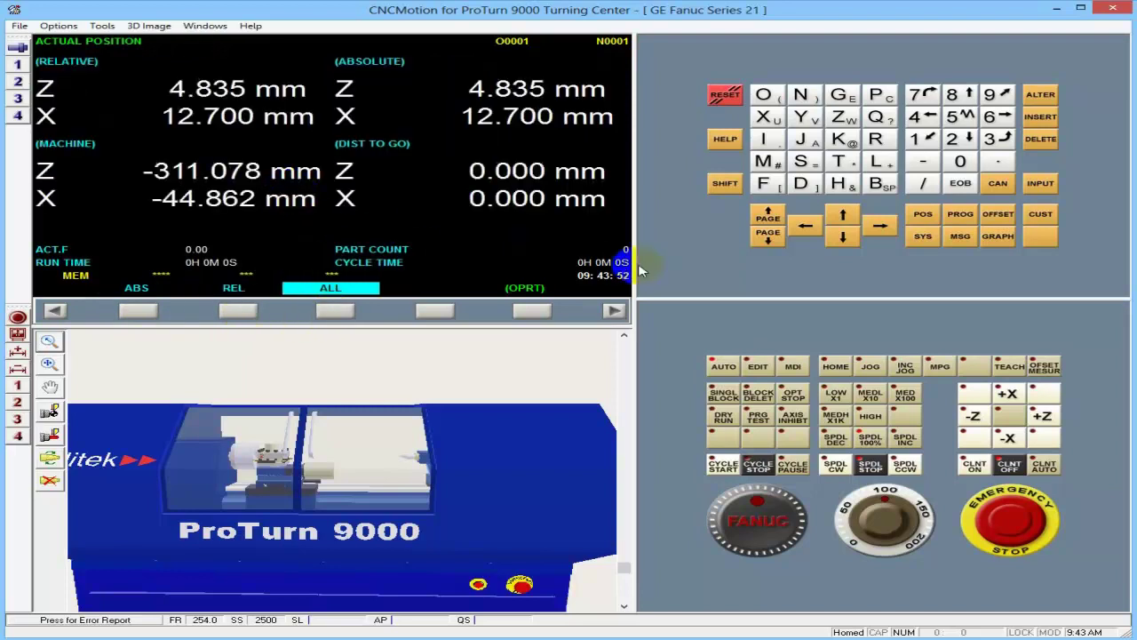
Show the tool offset table and the graphic execution path of the workpiece on the Fanuc control.
left_click(997, 215)
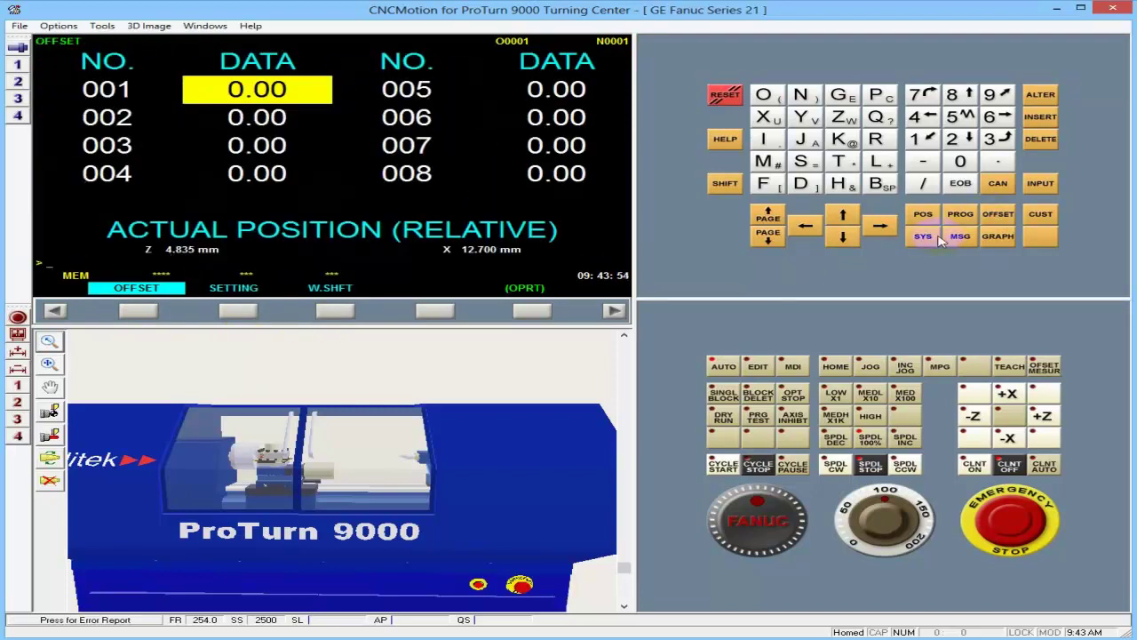
left_click(998, 237)
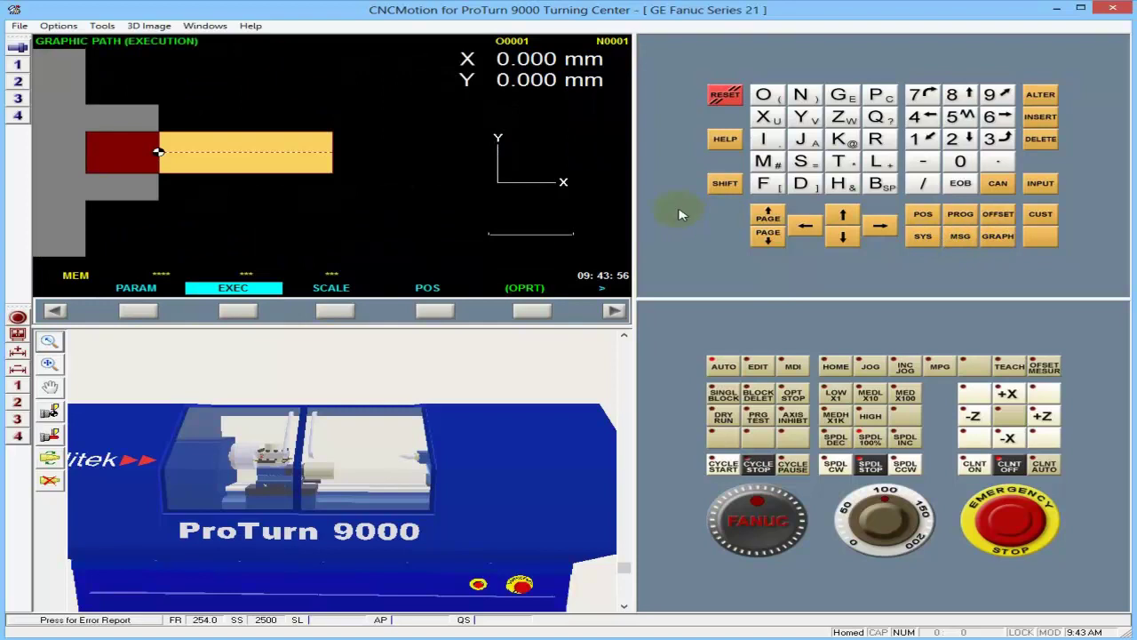
mouse_move(393, 416)
left_mouse_down()
mouse_move(402, 507)
mouse_move(297, 516)
mouse_move(360, 482)
mouse_move(397, 425)
mouse_move(403, 437)
mouse_move(387, 474)
mouse_move(344, 471)
mouse_move(330, 445)
mouse_move(396, 435)
left_mouse_up()
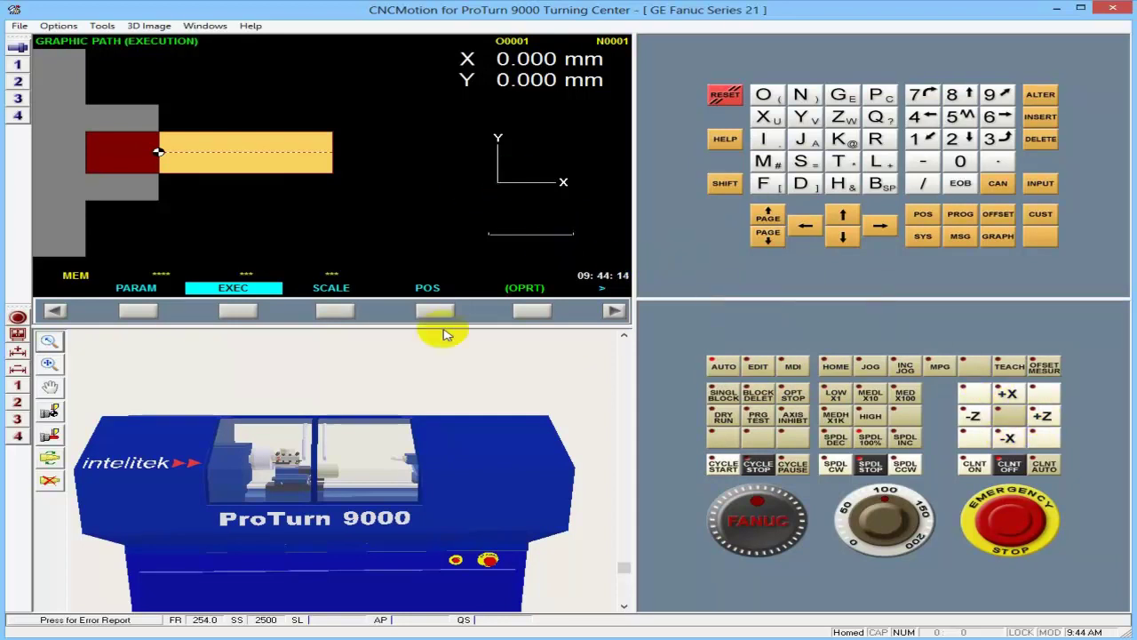
left_click(311, 203)
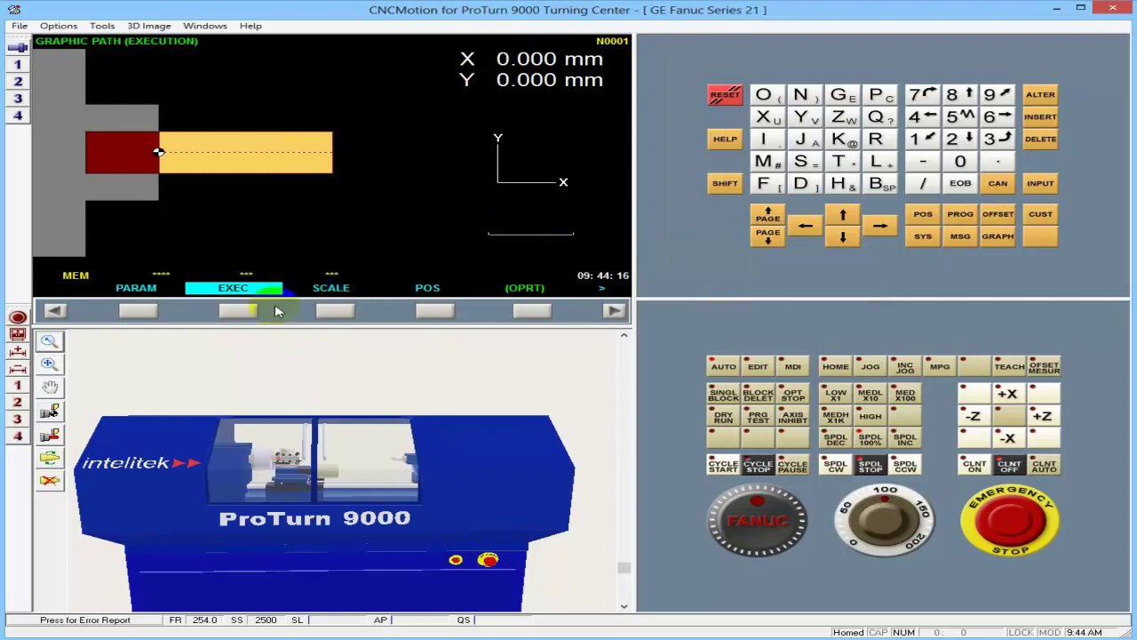
left_click(228, 309)
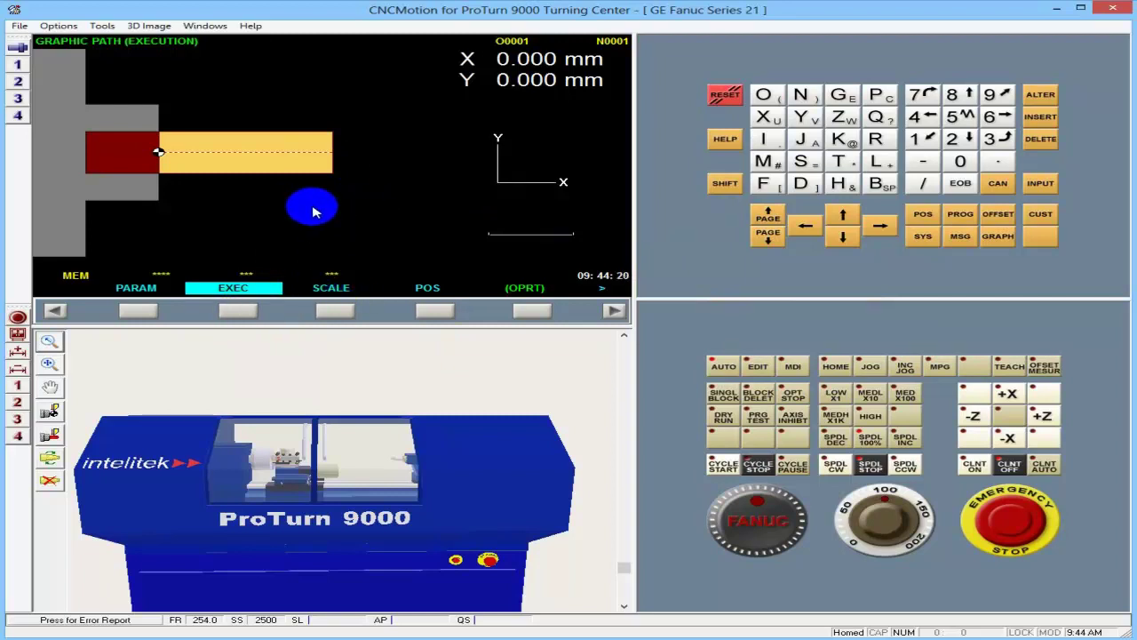
Display the O0001 program listing on the Fanuc control and return to the Intelitek CNC screen.
left_click(961, 215)
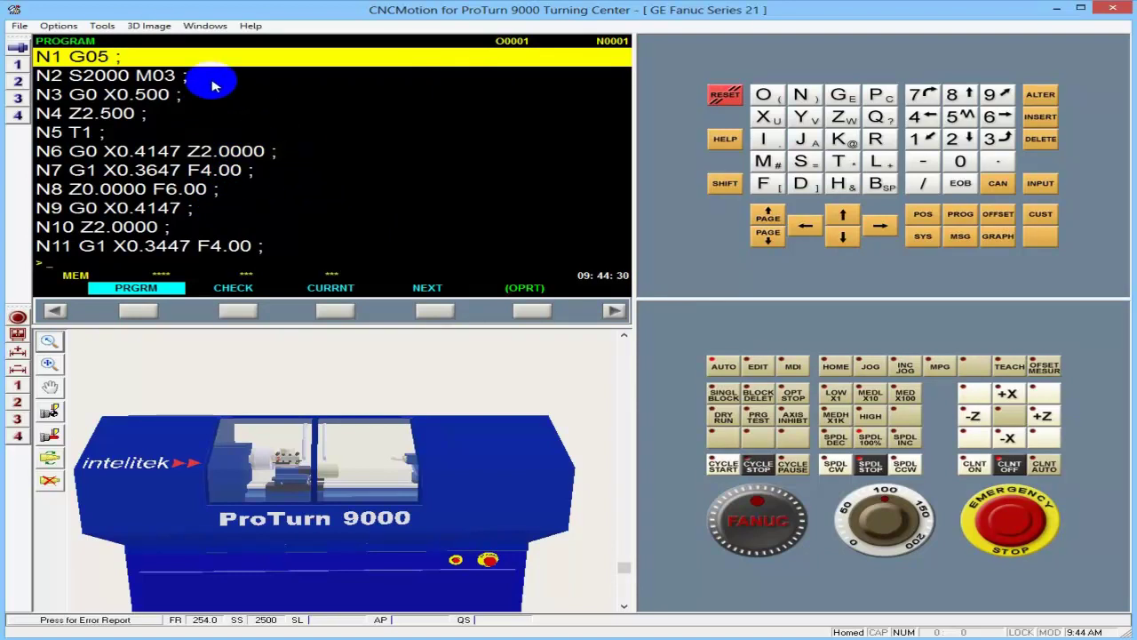
left_click(196, 28)
mouse_move(152, 29)
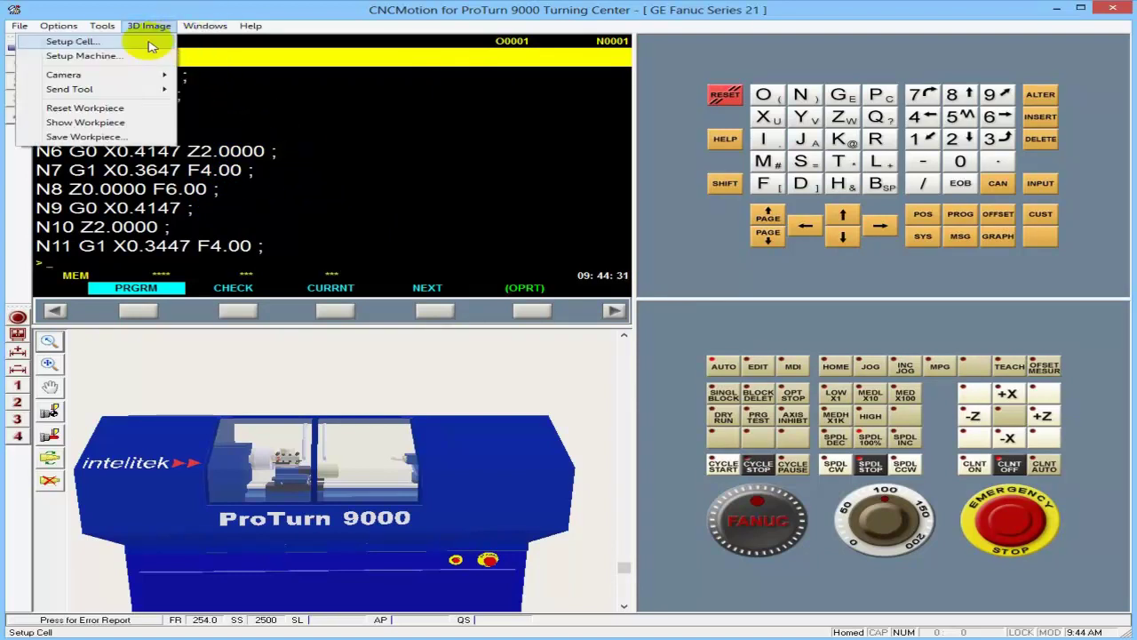
mouse_move(205, 25)
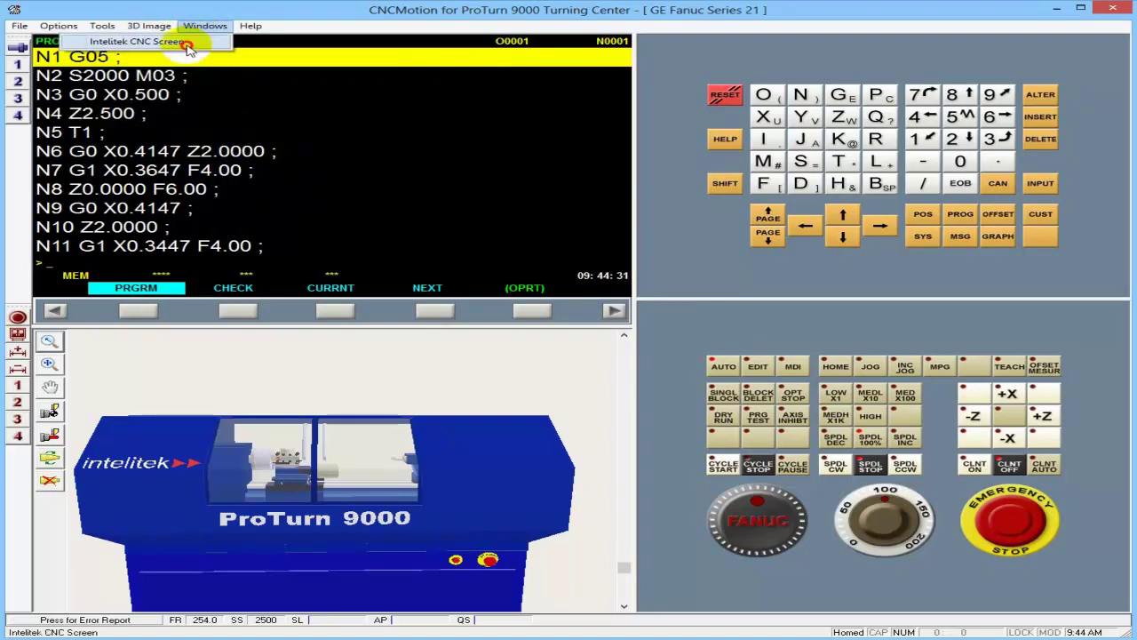
left_click(187, 43)
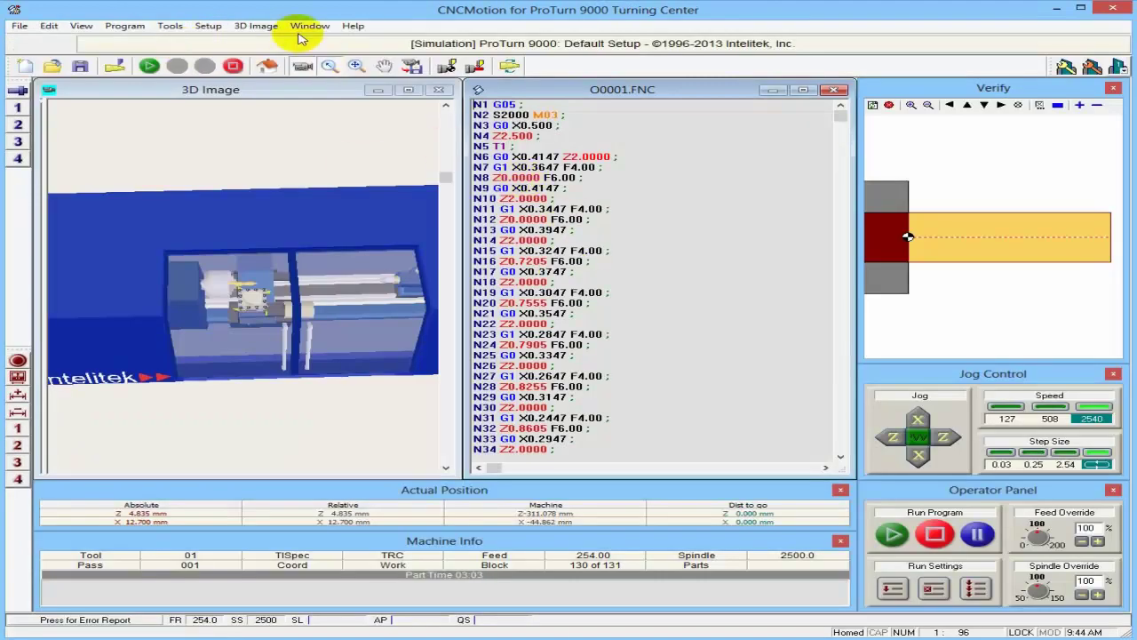
Switch to the Fanuc control screen once more and go back to the Intelitek CNC screen.
left_click(302, 26)
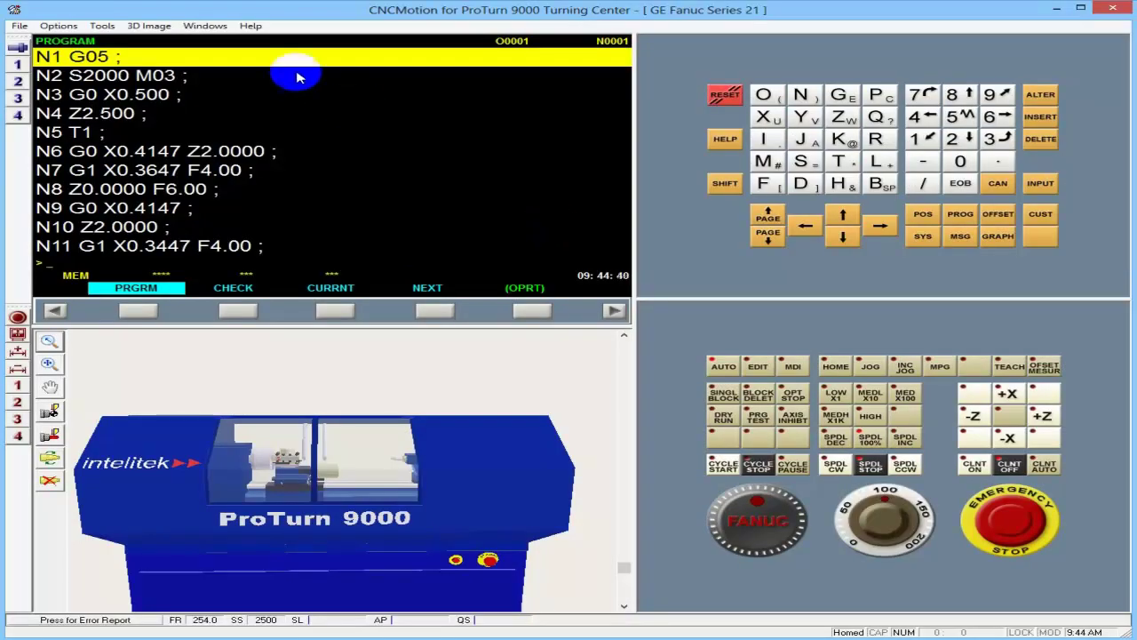
left_click(221, 27)
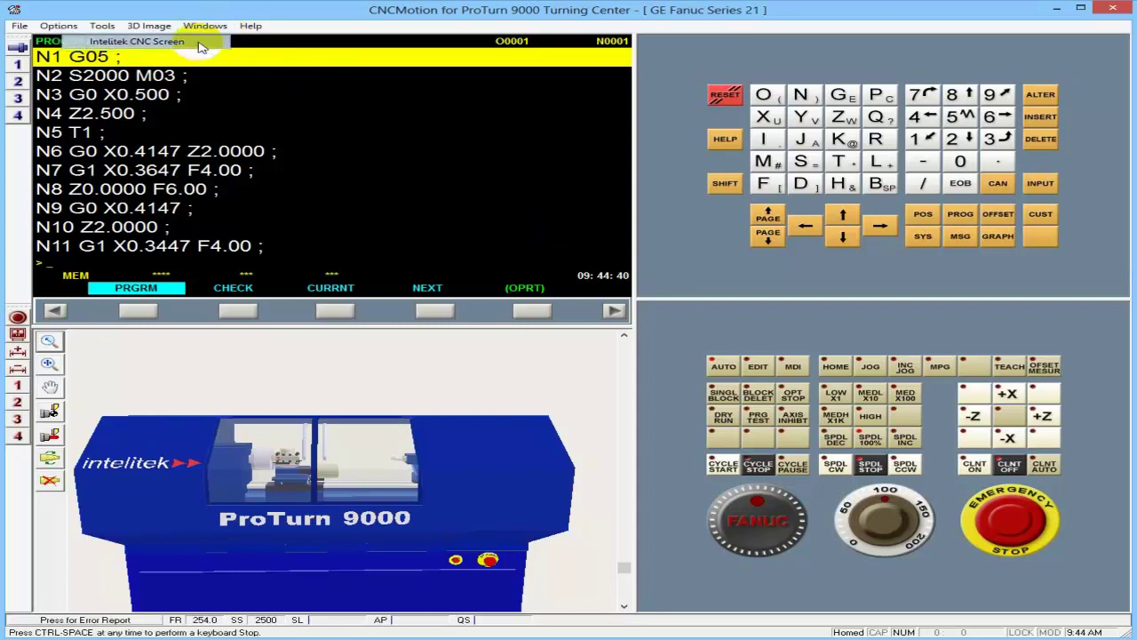
left_click(200, 42)
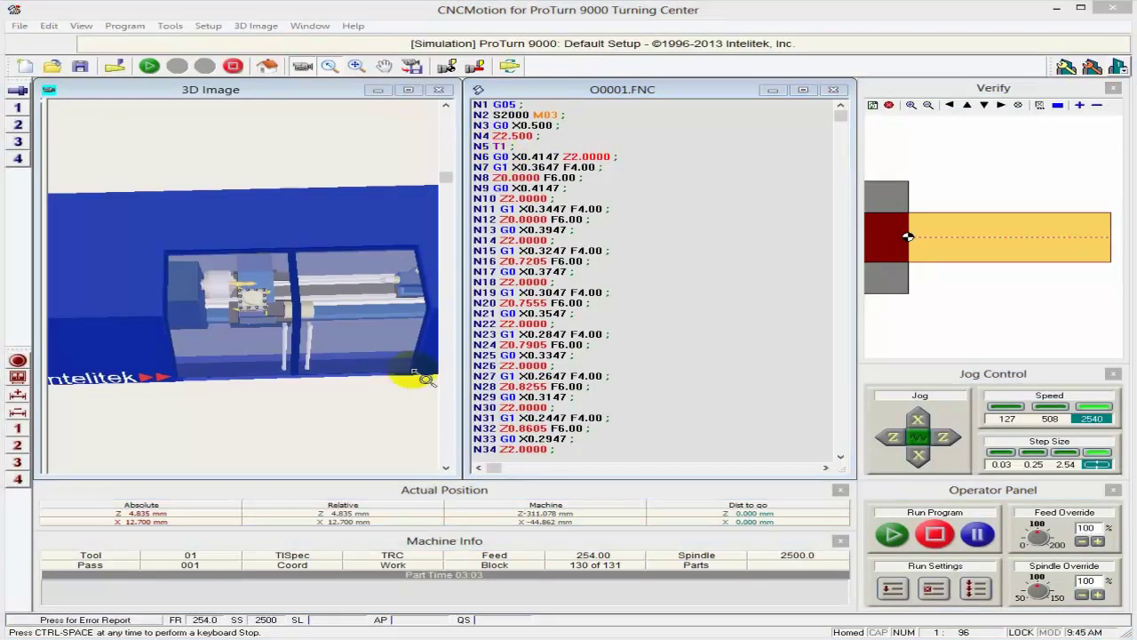
Lower the 3D camera and frame the front of the ProTurn 9000 with its base cabinet.
left_click_drag(452, 181, 451, 331)
mouse_move(305, 277)
left_mouse_down()
mouse_move(290, 346)
mouse_move(306, 284)
mouse_move(285, 274)
mouse_move(304, 295)
left_mouse_up()
left_click(291, 317)
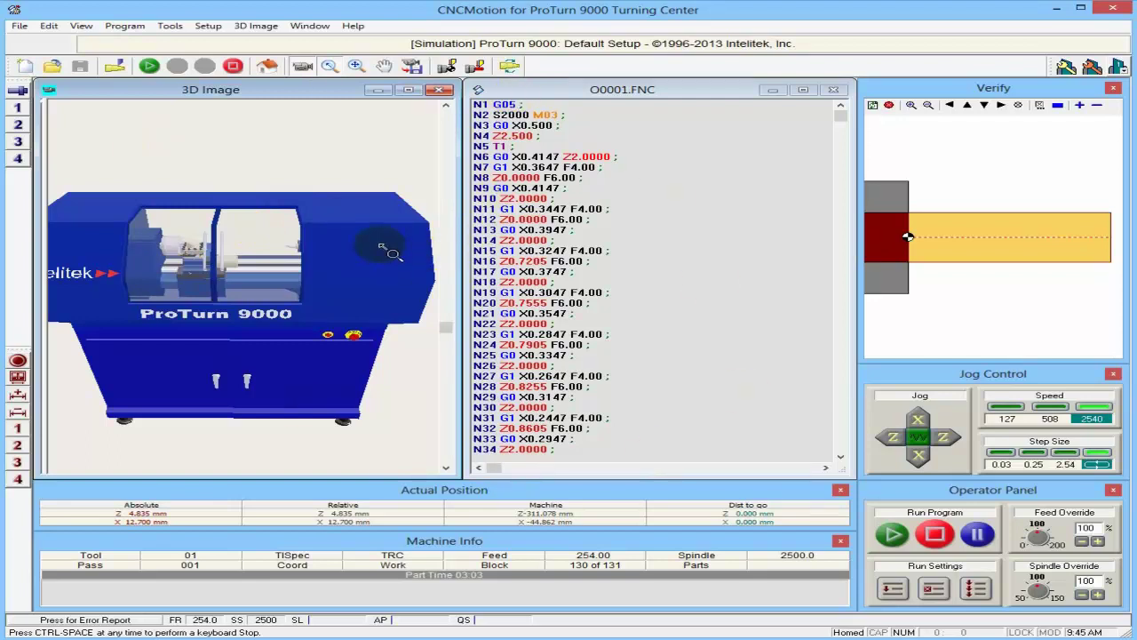
left_click_drag(234, 267, 297, 339)
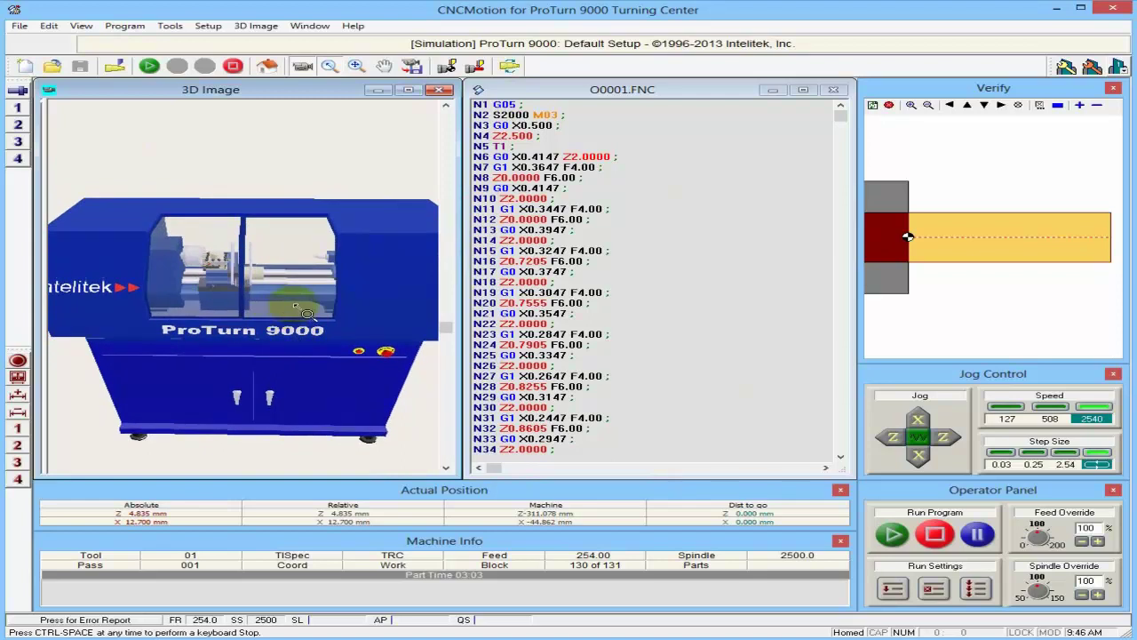
Inspect the tool turret, chuck and tailstock through the enclosure window from both sides in the 3D image.
left_click(305, 238)
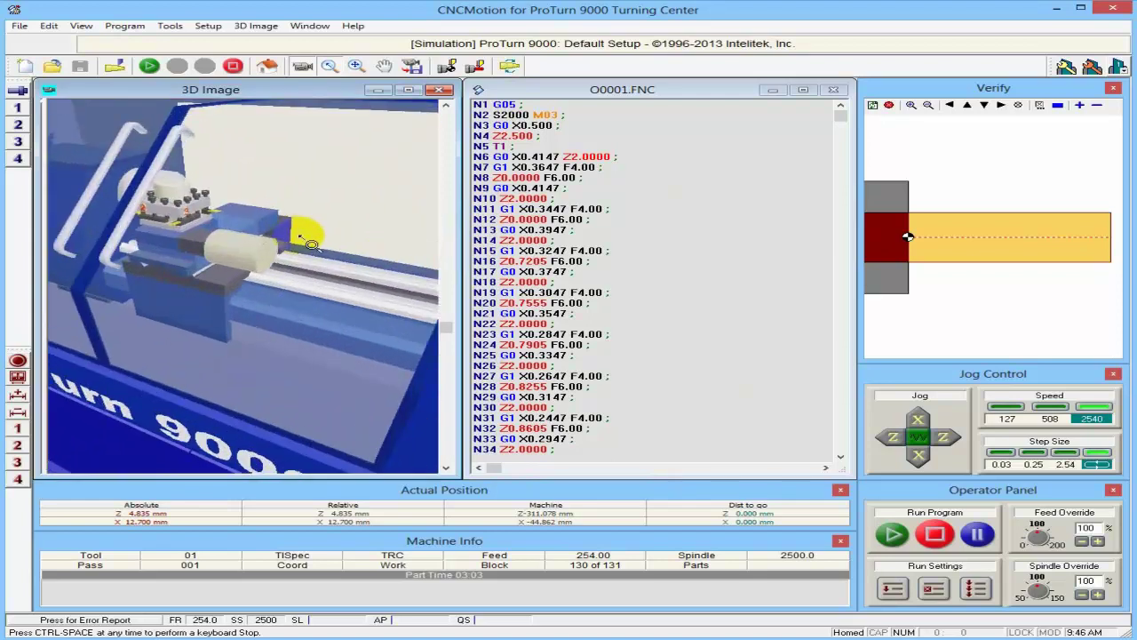
left_click_drag(252, 228, 364, 233)
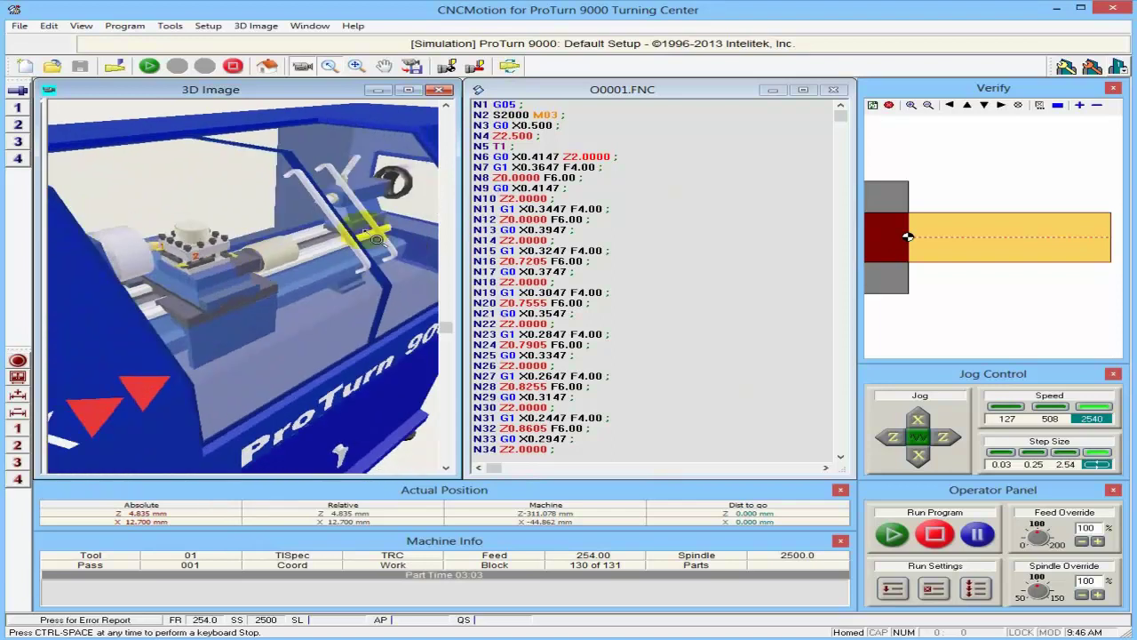
scroll(199, 256, "up", 2)
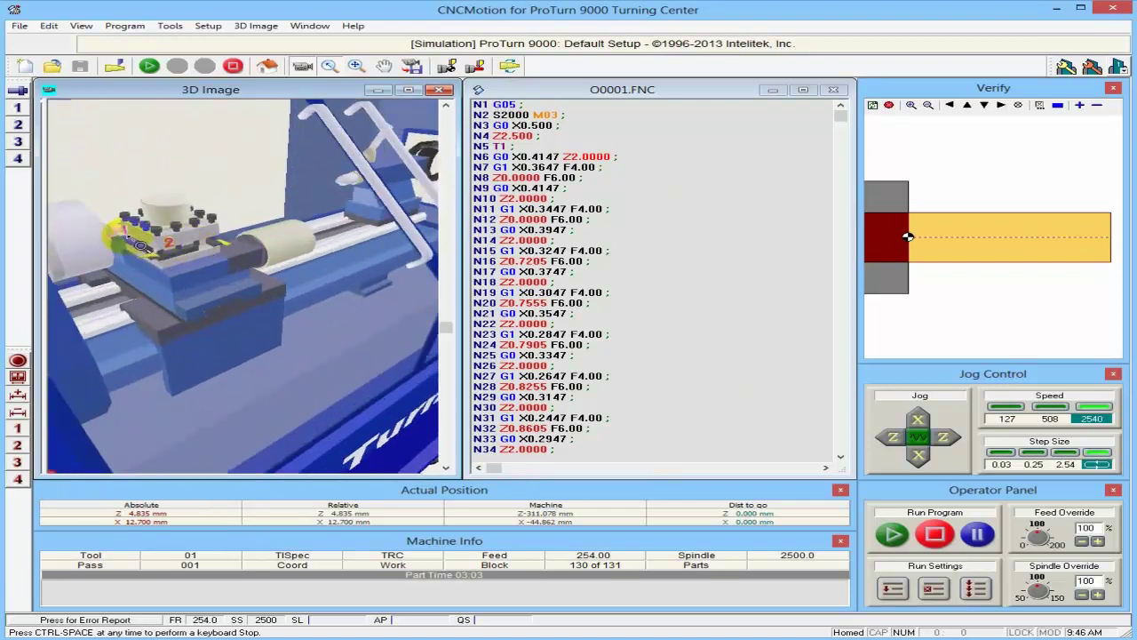
scroll(284, 232, "down", 4)
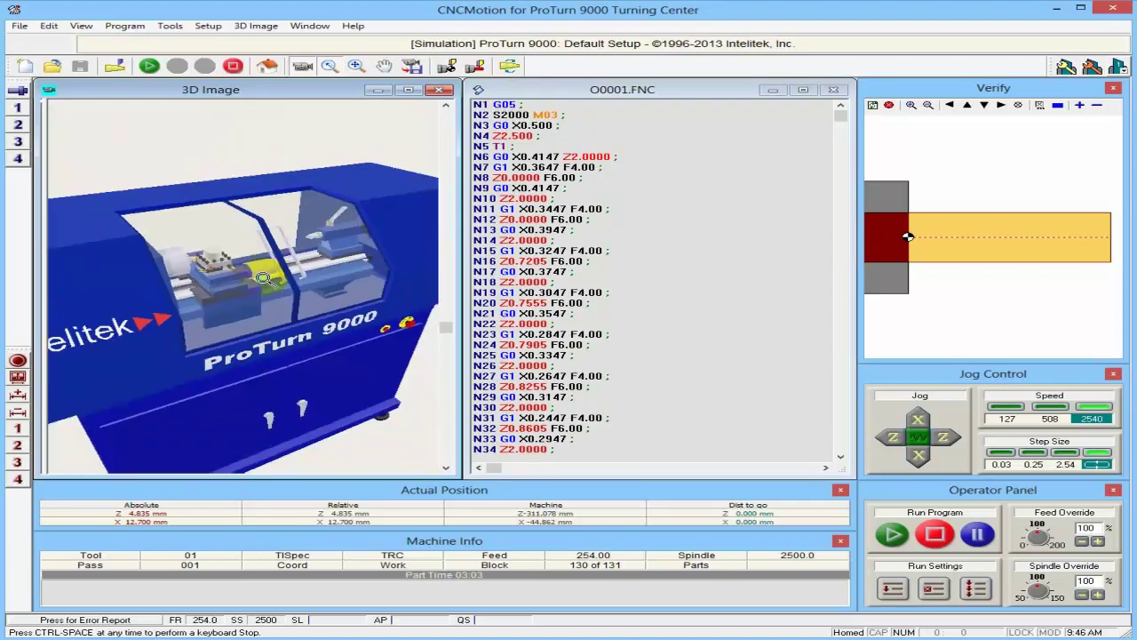
Lower the 3D camera further and turn it to a straight front view of the whole lathe.
left_click_drag(284, 236, 226, 296)
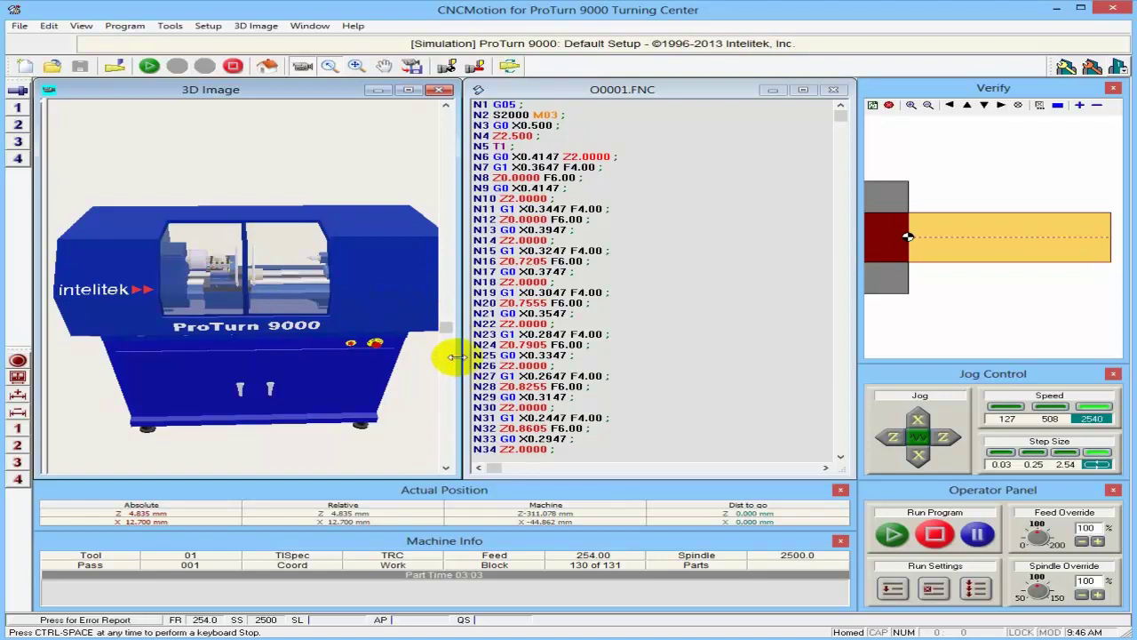
left_click_drag(449, 330, 449, 391)
mouse_move(375, 331)
left_mouse_down()
mouse_move(328, 304)
mouse_move(338, 291)
mouse_move(392, 333)
left_mouse_up()
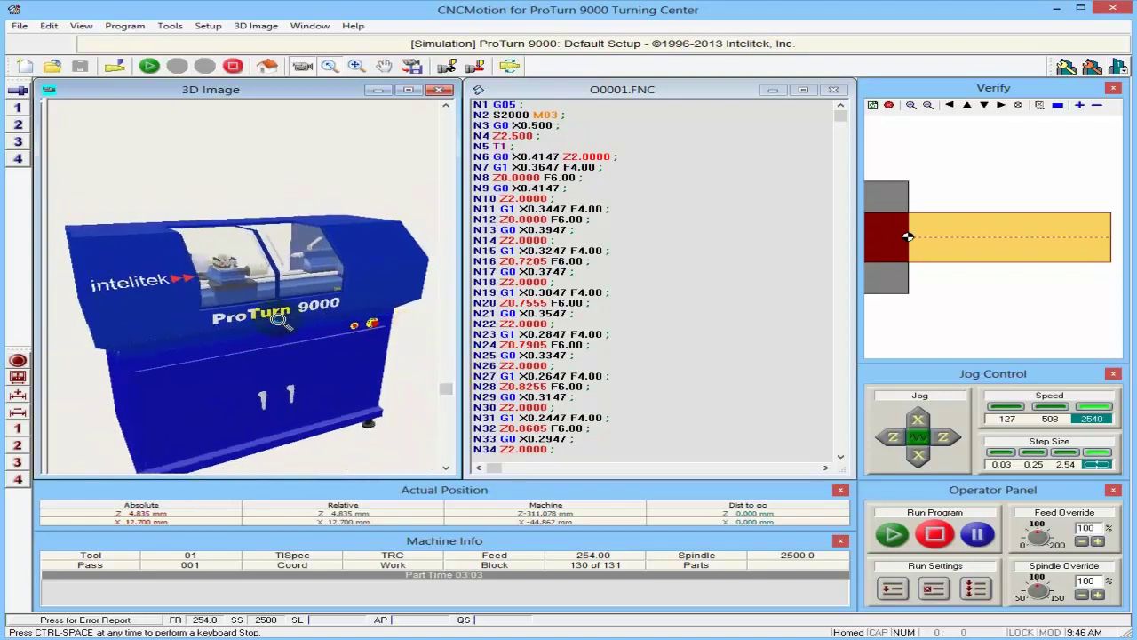
left_click_drag(304, 310, 371, 265)
left_click_drag(164, 323, 380, 328)
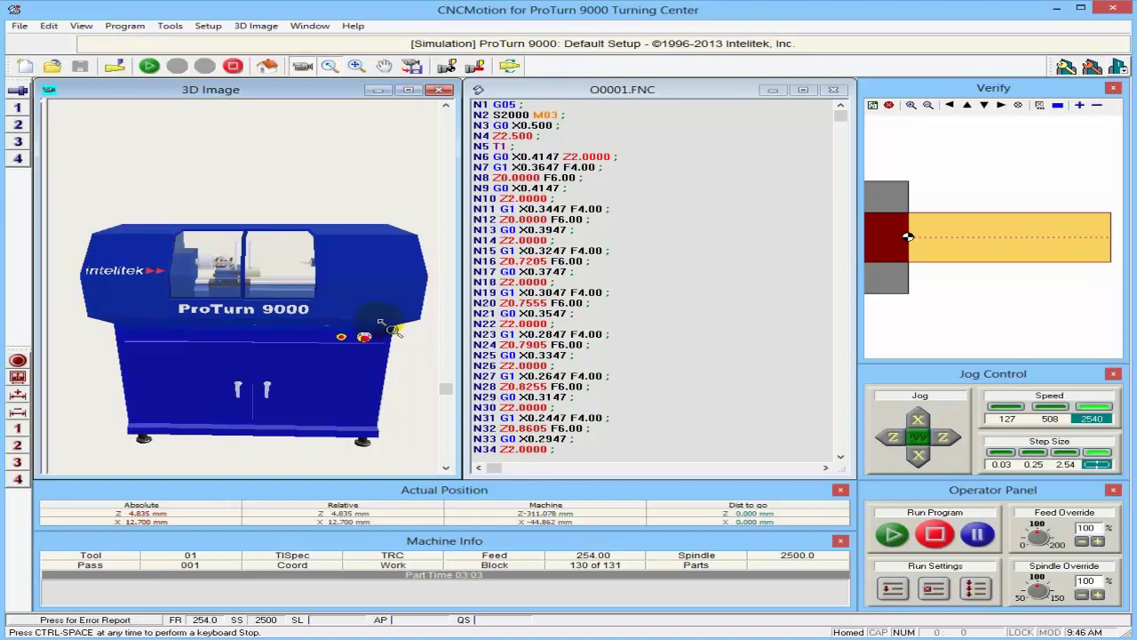